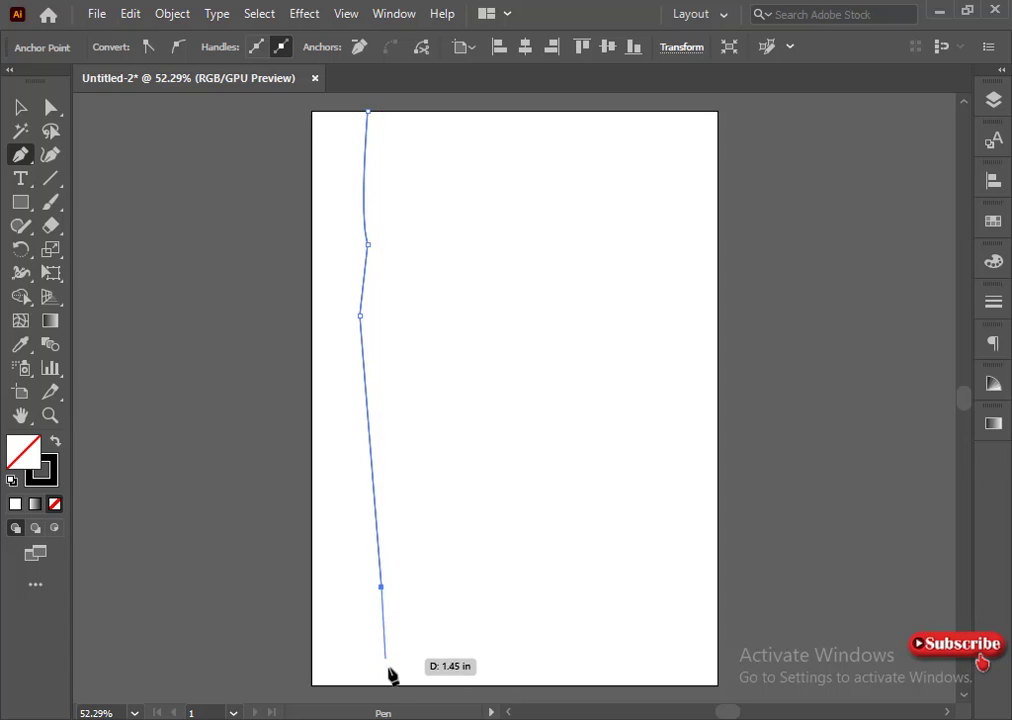
- Finish the wavy-edged vertical strip by extending it to the artboard's bottom and closing it along the left artboard edge
left_click_drag(390, 685, 374, 583)
key("ctrl+z")
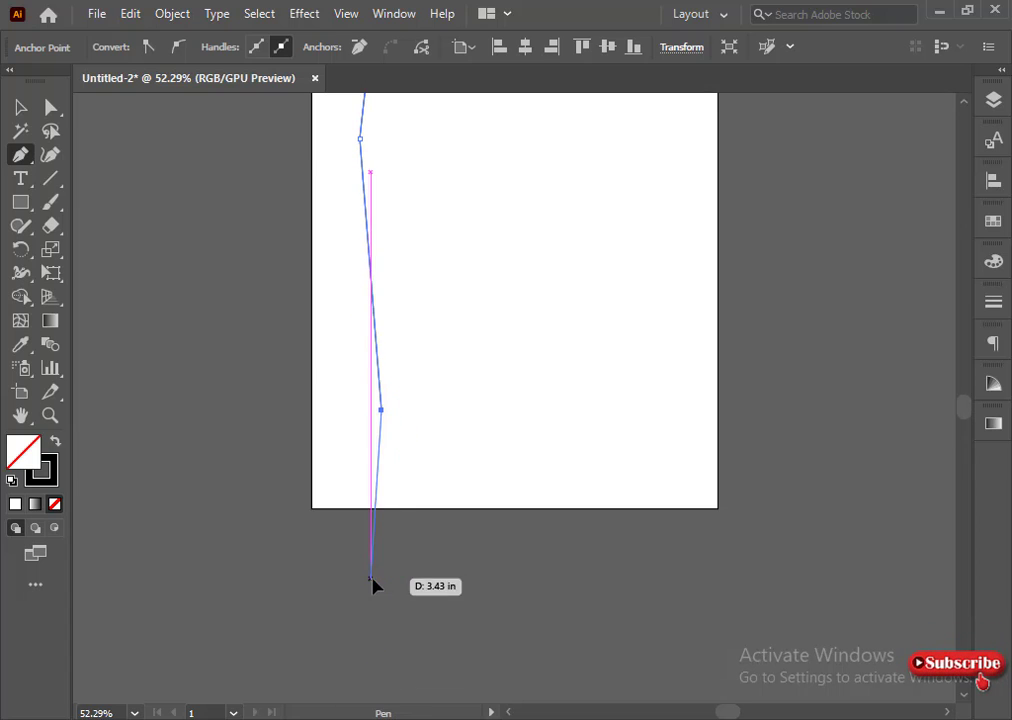
left_click(392, 457)
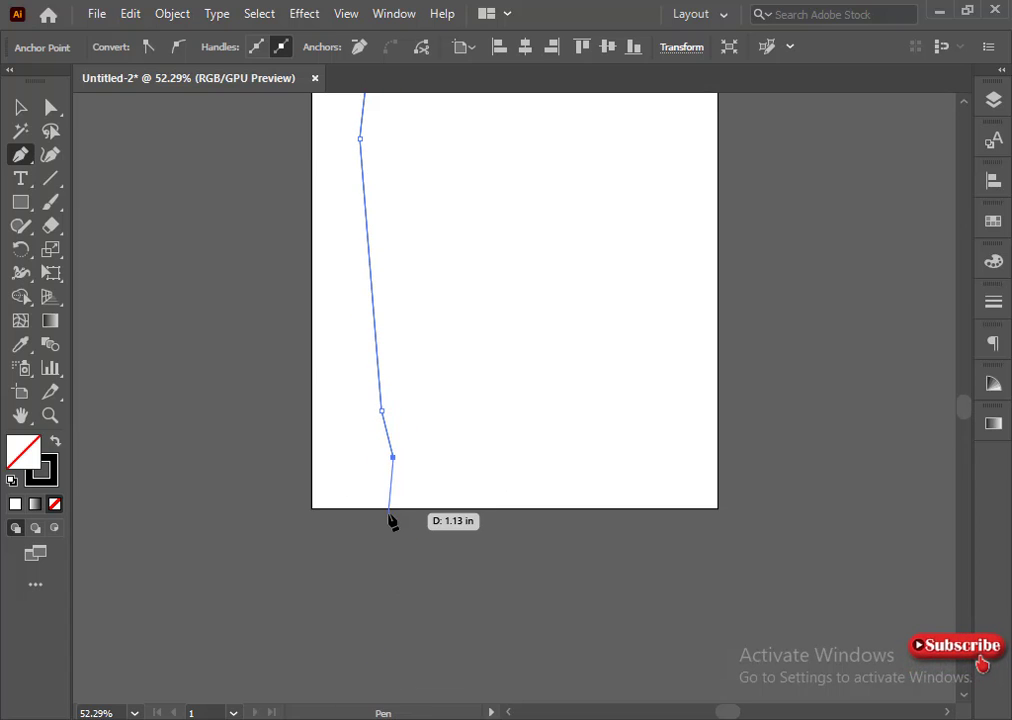
left_click(311, 508)
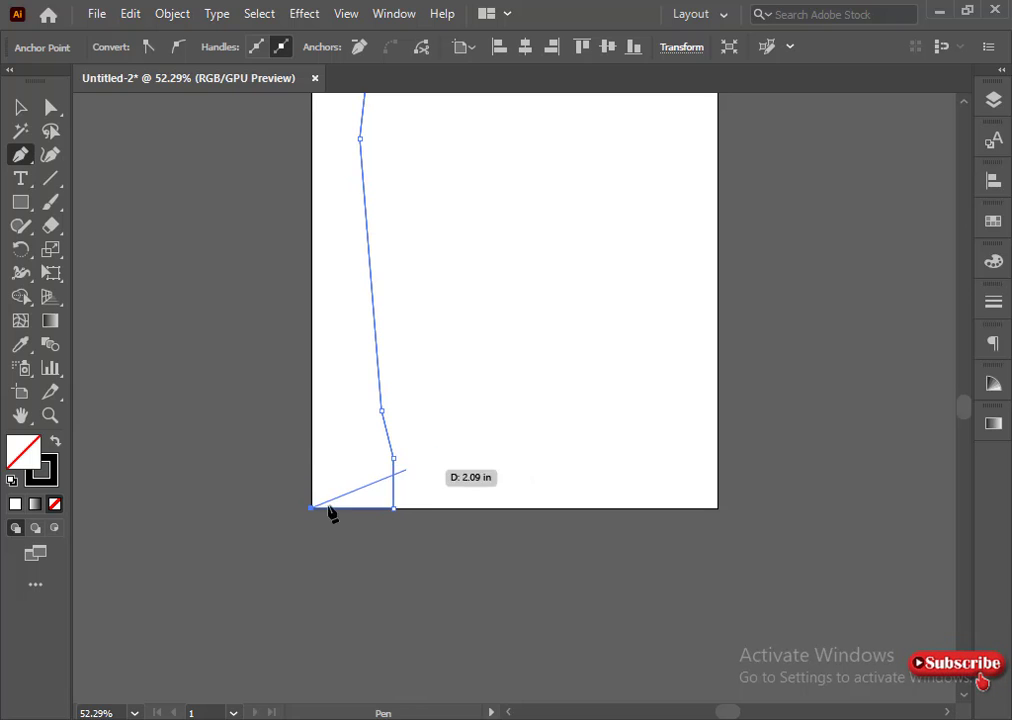
scroll(340, 450, "up", 5)
left_click(311, 242)
- Round the upper bend of the strip's wavy edge
left_click(51, 107)
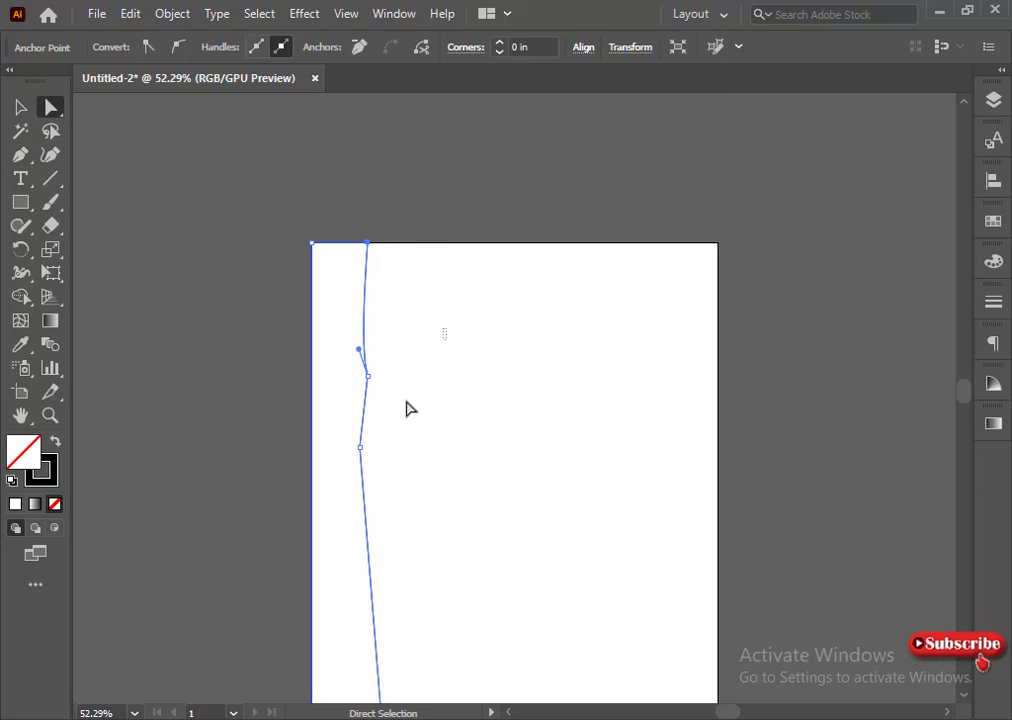
left_click(380, 372)
left_click(367, 376)
left_click_drag(347, 378, 305, 391)
left_click(352, 407)
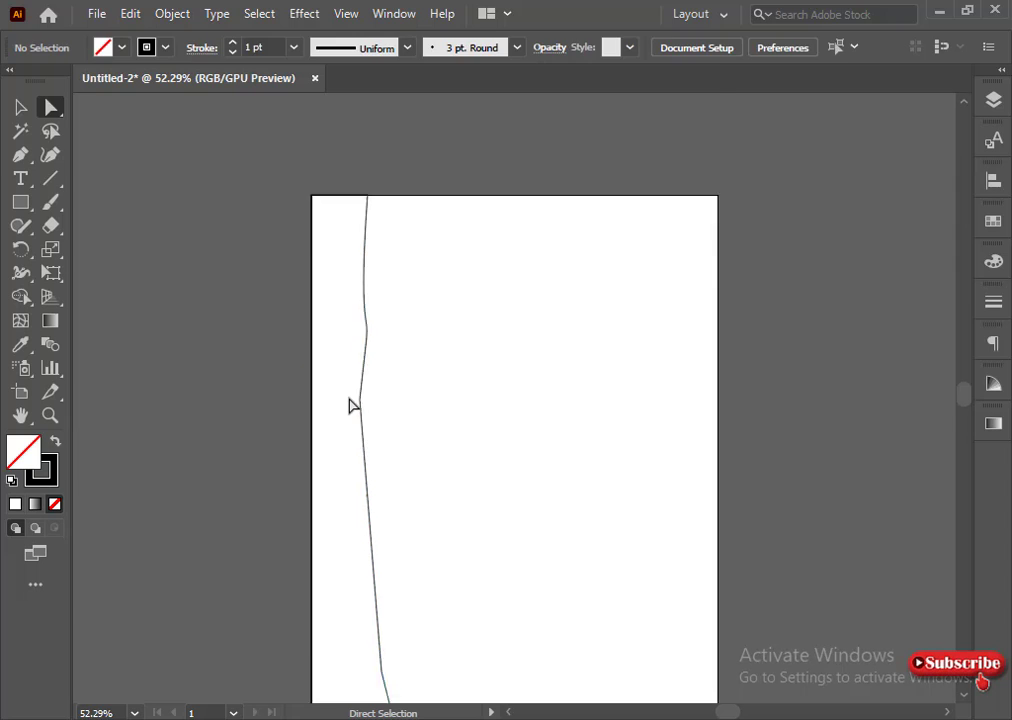
- Round the two bends near the bottom of the strip's wavy edge
scroll(447, 440, "down", 5)
left_click(392, 508)
left_click_drag(373, 506, 346, 515)
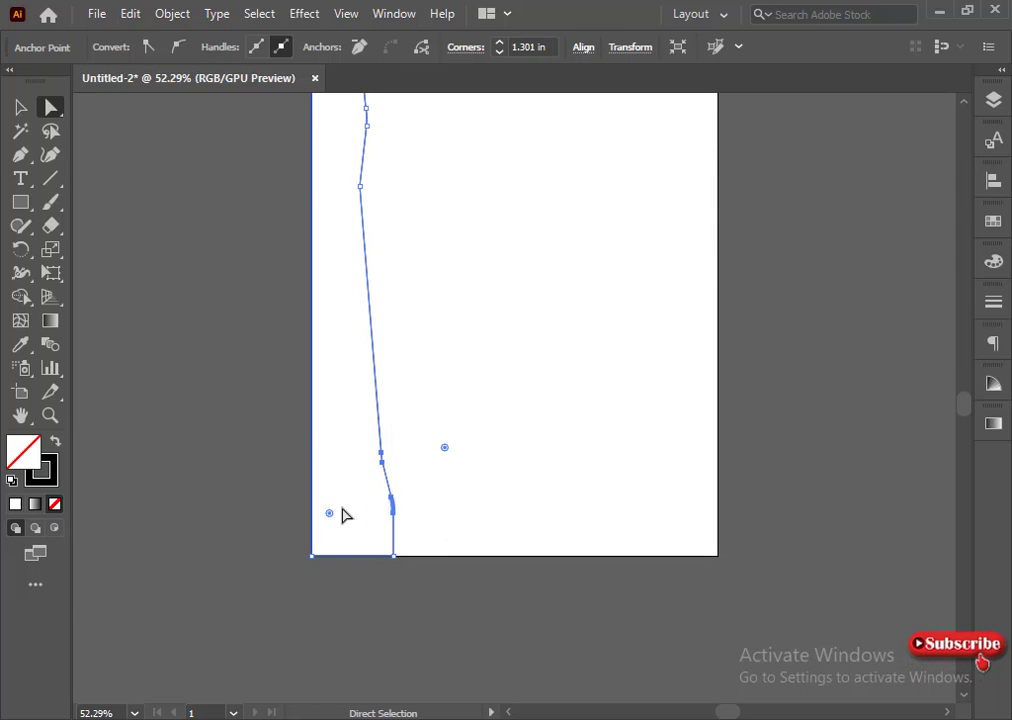
left_click(346, 488)
left_click(361, 187)
left_click_drag(377, 187, 385, 244)
scroll(357, 215, "up", 3)
left_click(352, 357)
- Widen the strip slightly to the right, keeping its left side on the artboard edge
left_click(21, 108)
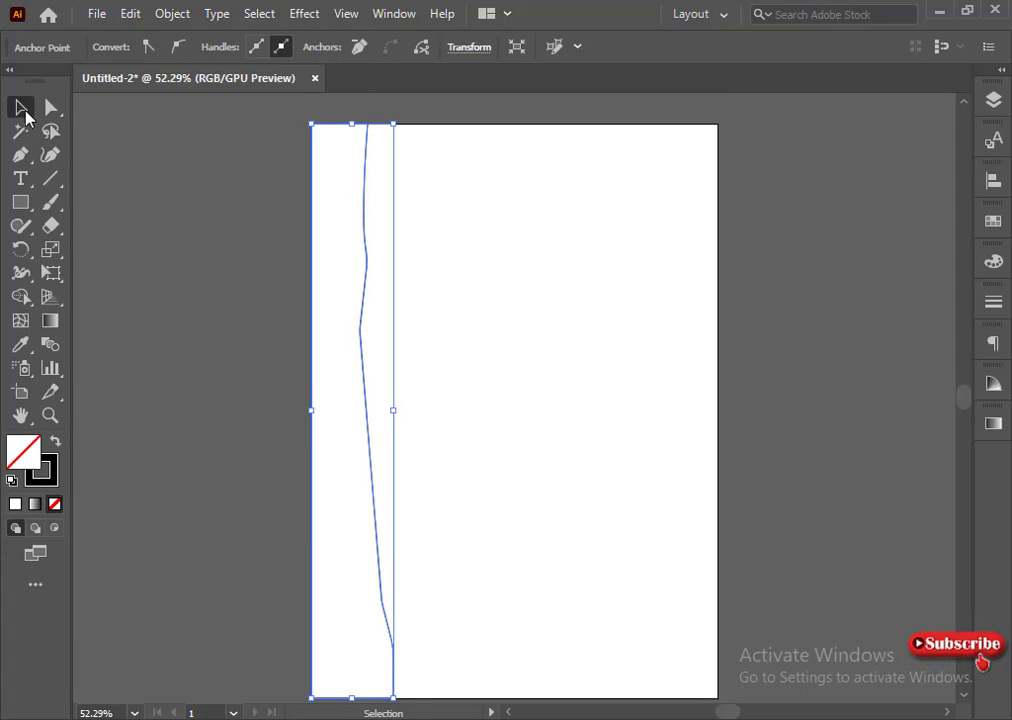
left_click_drag(398, 409, 408, 409)
left_click(266, 350)
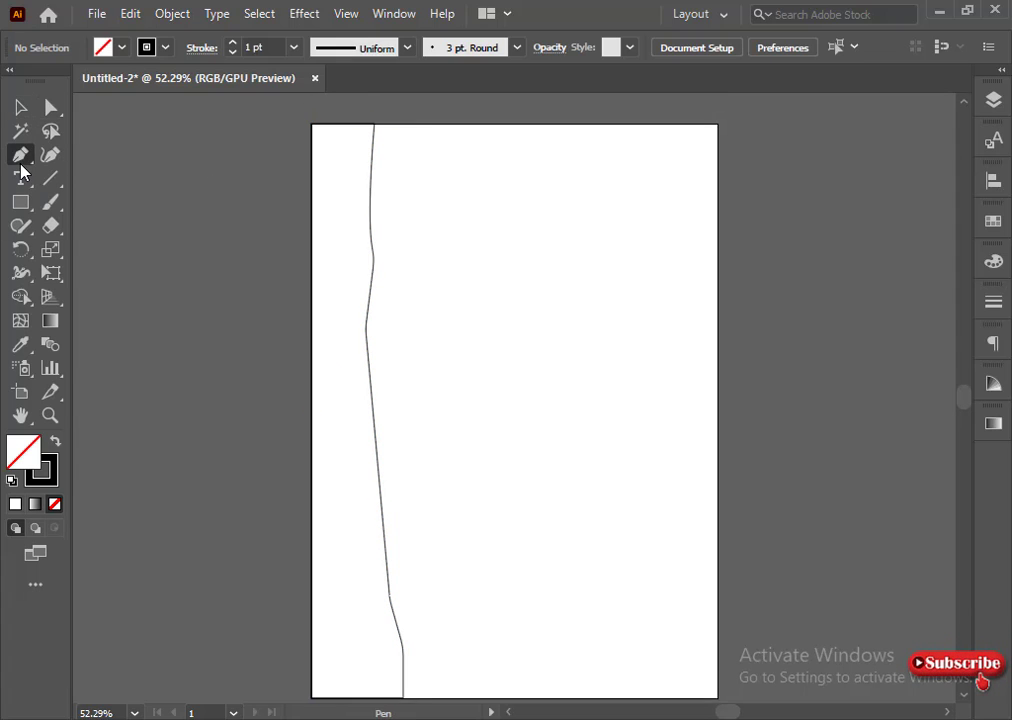
- With the Pen tool, start a second outline with a vertical side, a concave curve and a stepped ledge meeting the strip's wavy edge
left_click(490, 168)
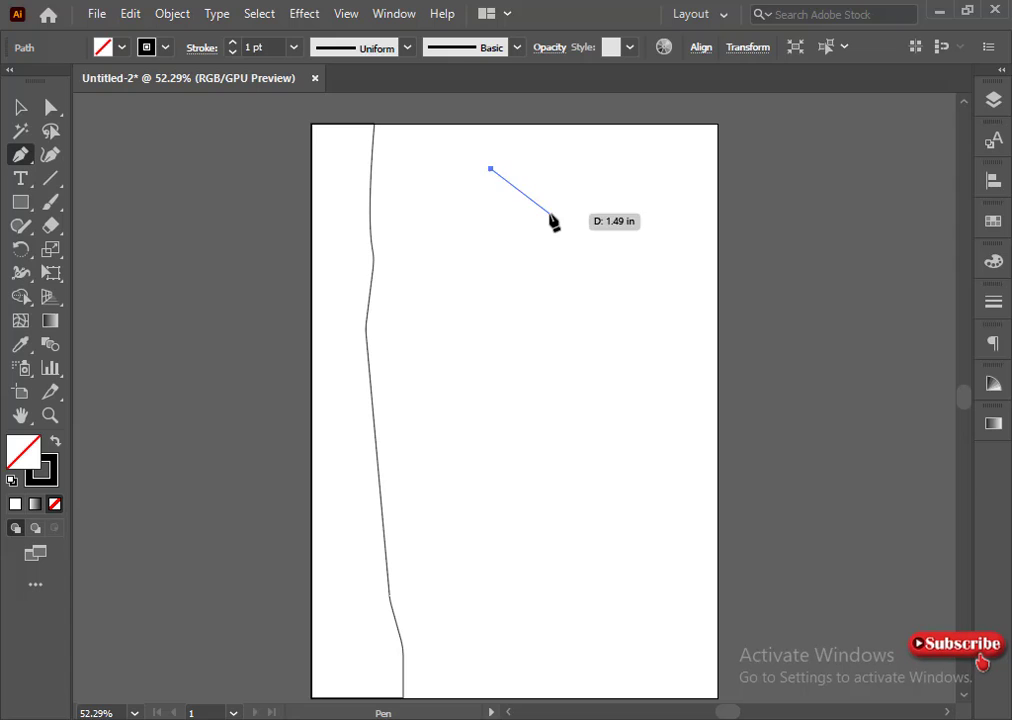
key("ctrl+z")
left_click(445, 177)
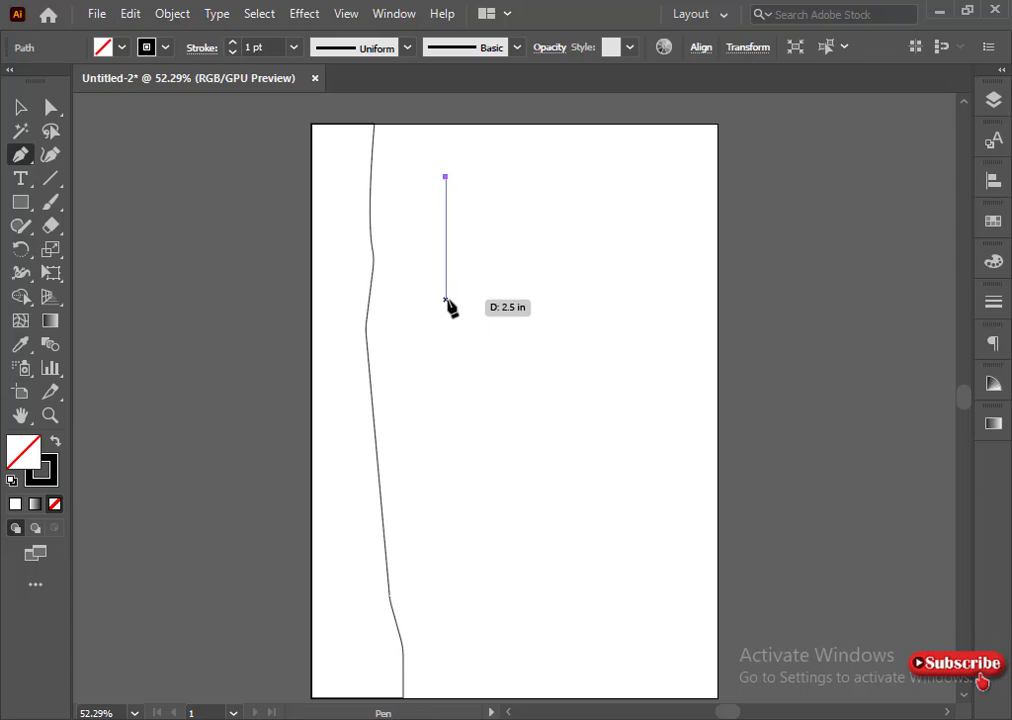
left_click(445, 276)
left_click_drag(374, 322, 375, 322)
left_click(409, 321)
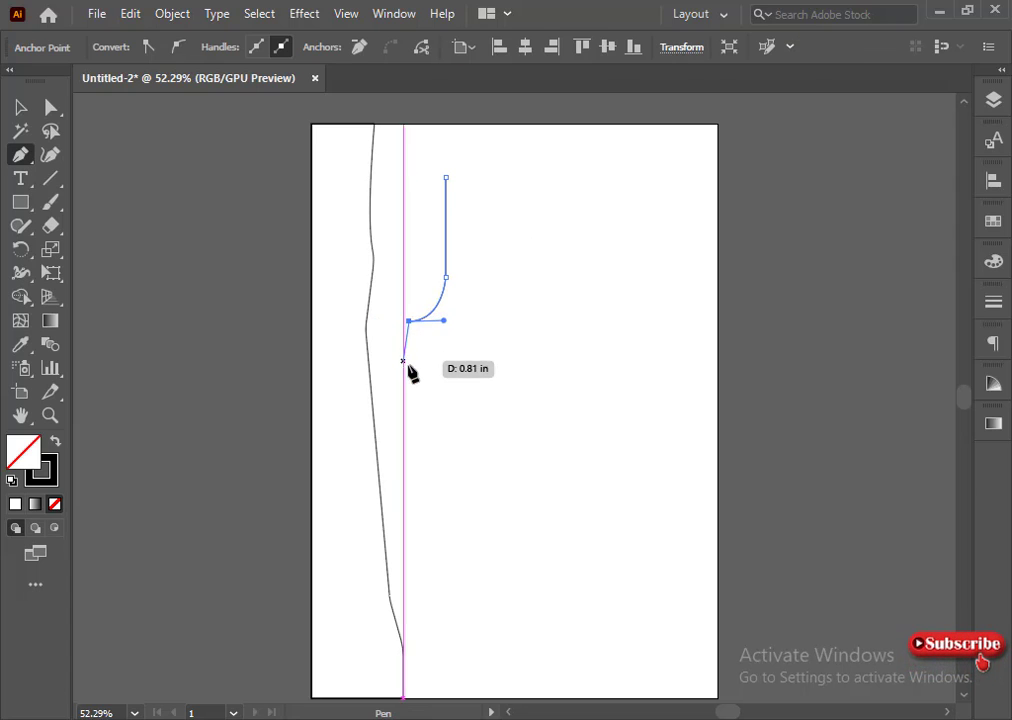
left_click(371, 392)
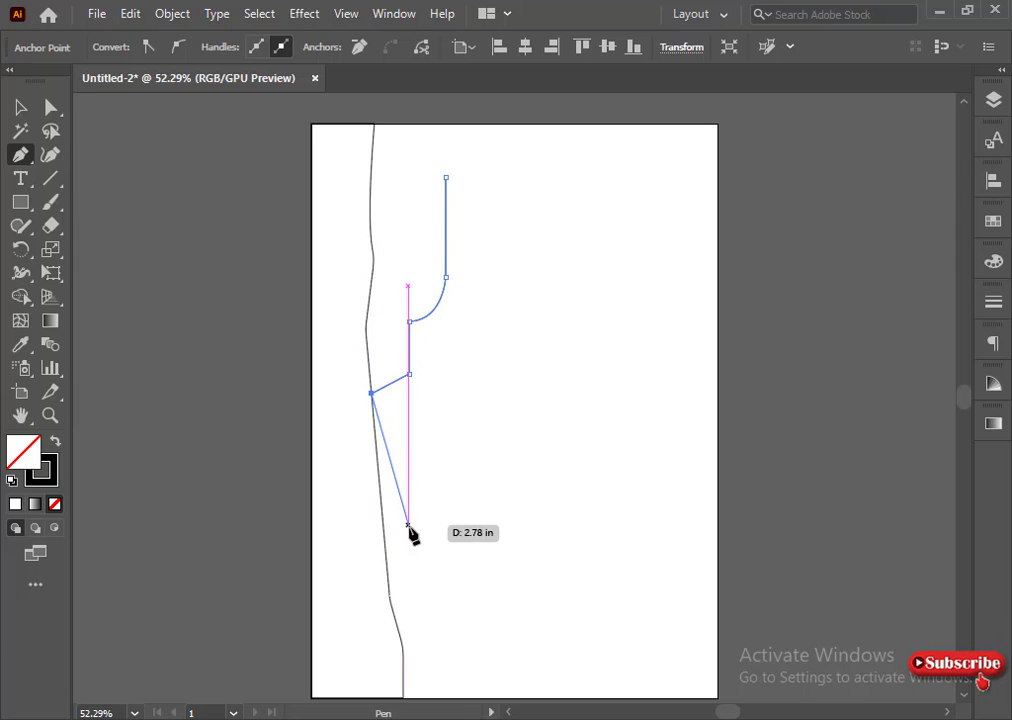
- Continue the outline down the strip's edge, across the artboard's bottom and up its right edge to the upper part of the page
left_click(388, 595)
left_click(402, 648)
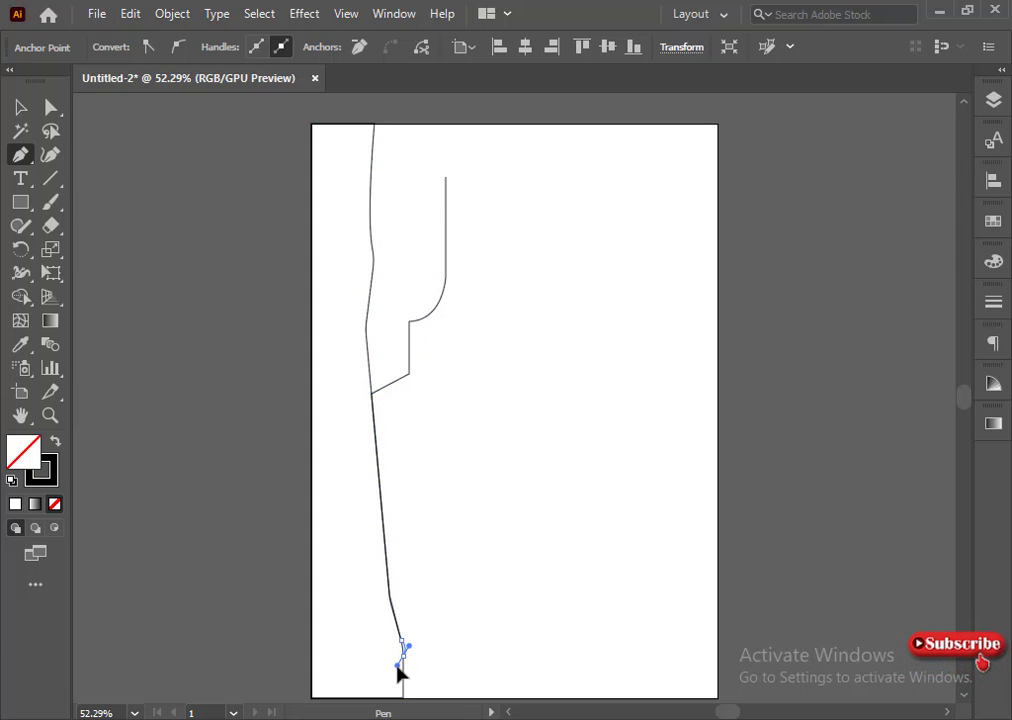
left_click(402, 697)
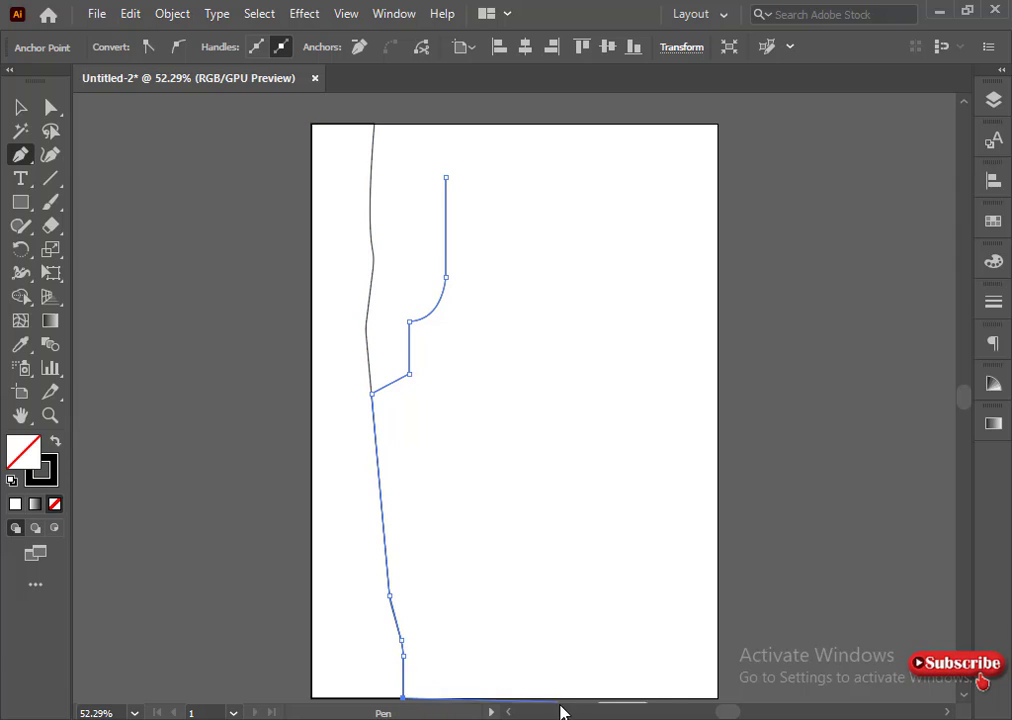
left_click(717, 697)
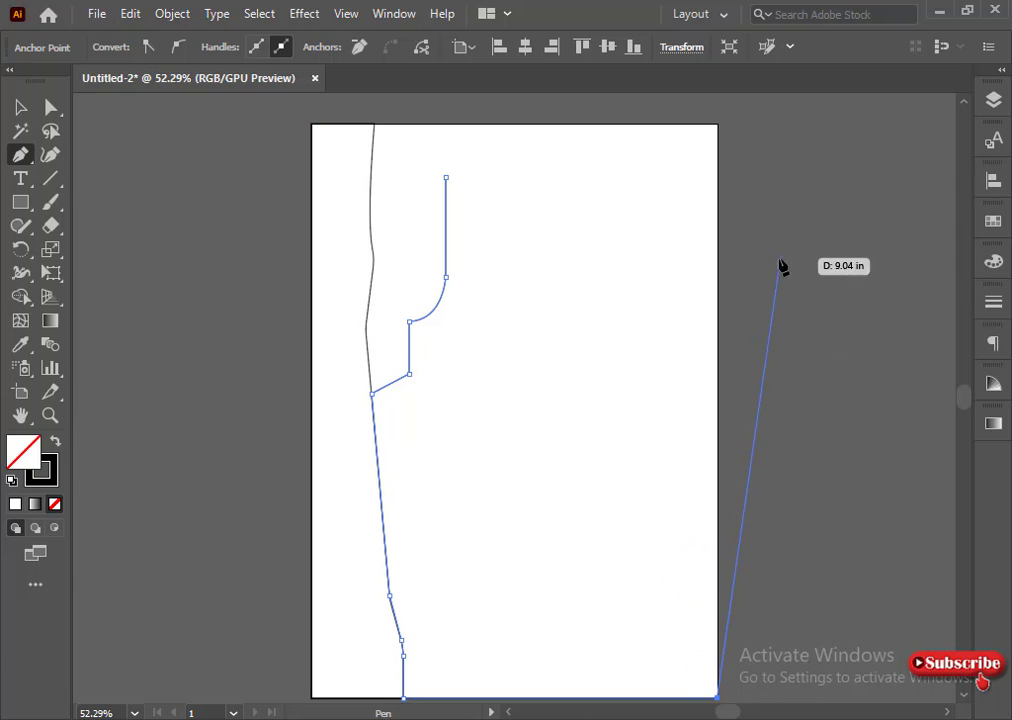
left_click(716, 191)
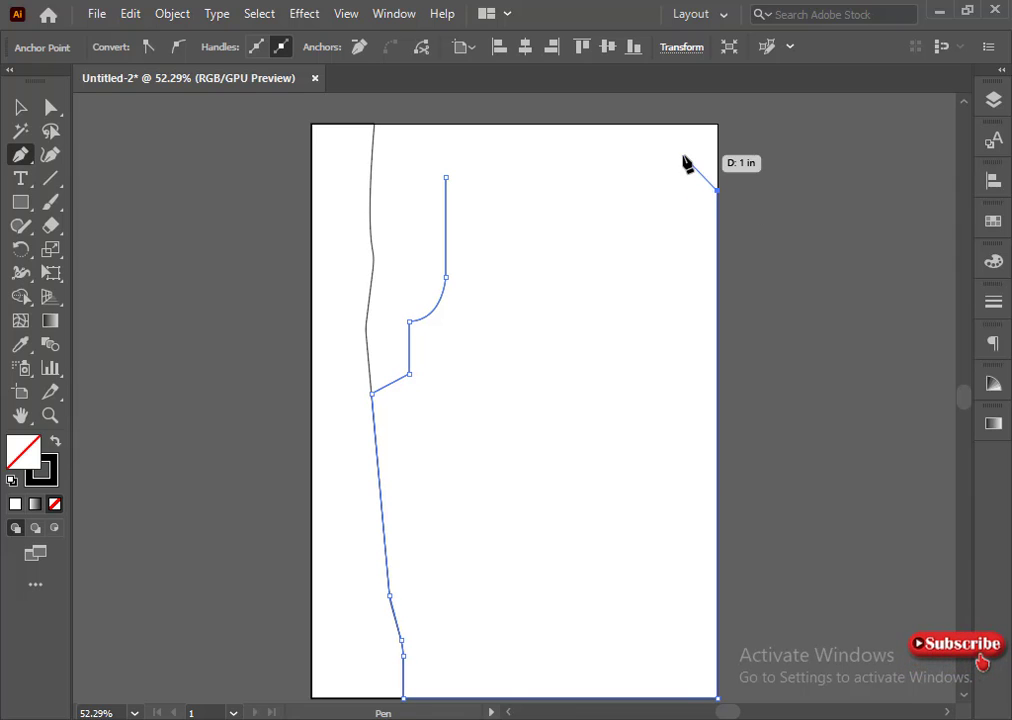
key("ctrl+z")
left_click(717, 281)
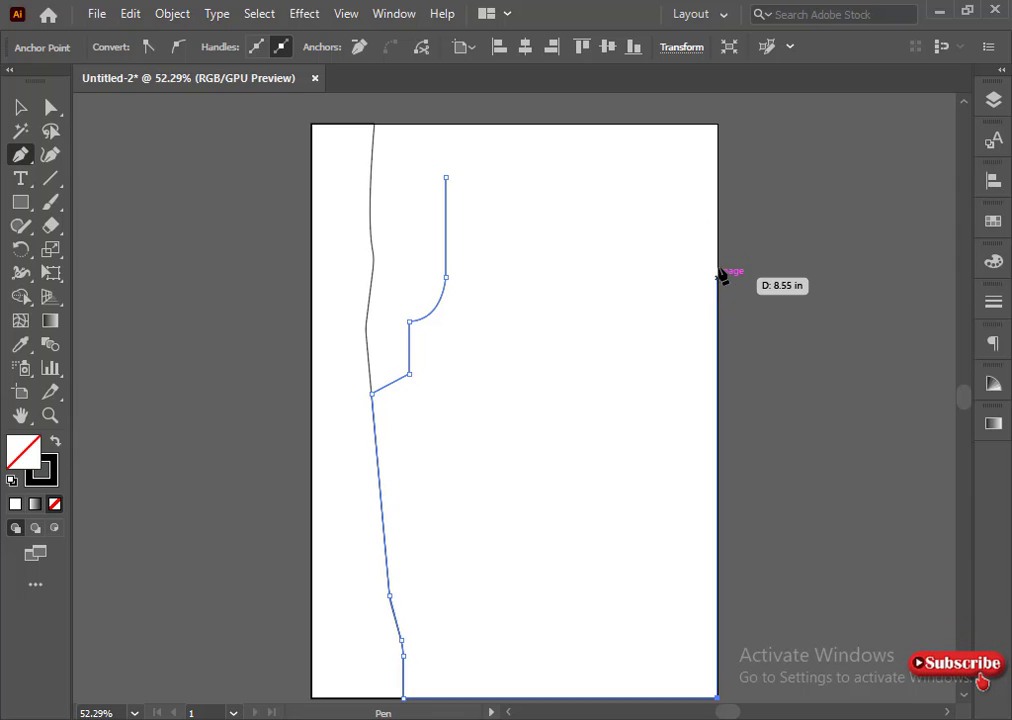
left_click(717, 242)
left_click(695, 229)
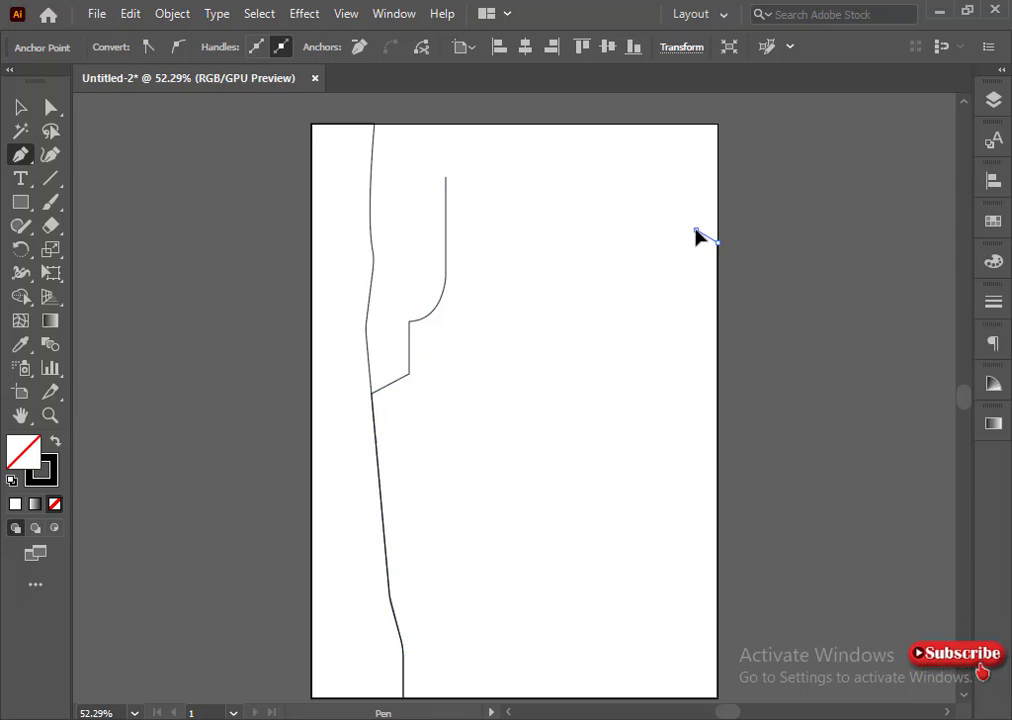
left_click(691, 309)
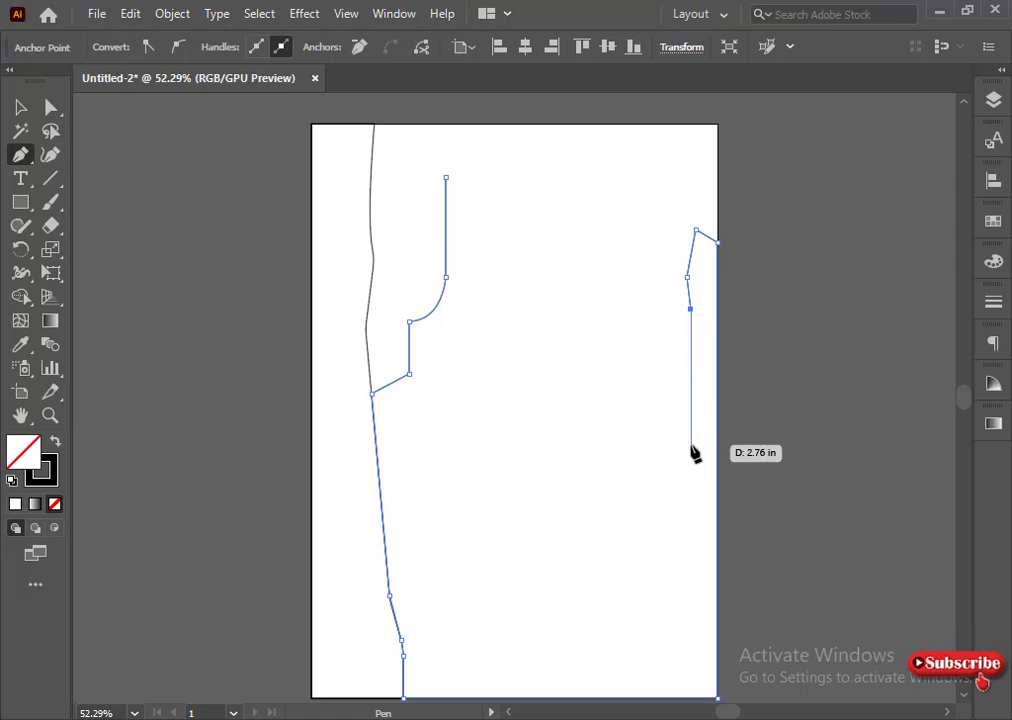
key("ctrl+z")
key("ctrl+z")
key("ctrl+z")
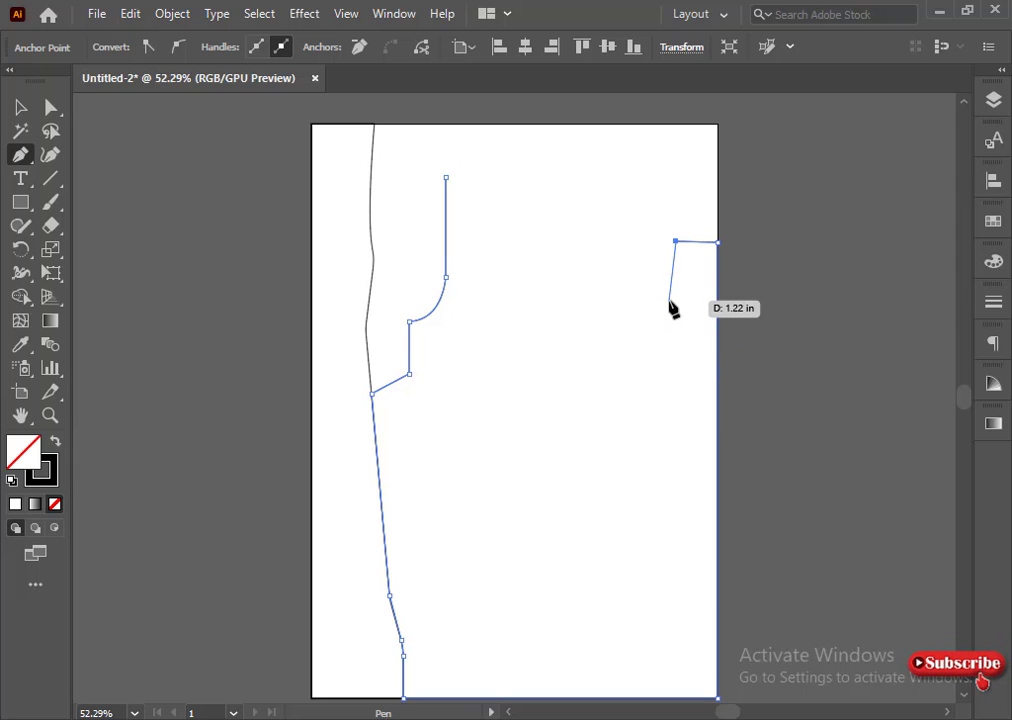
- Extend the outline down the inner side of a narrow right-hand column, adding a small notch partway down
left_click(669, 300)
left_click(674, 330)
left_click(674, 455)
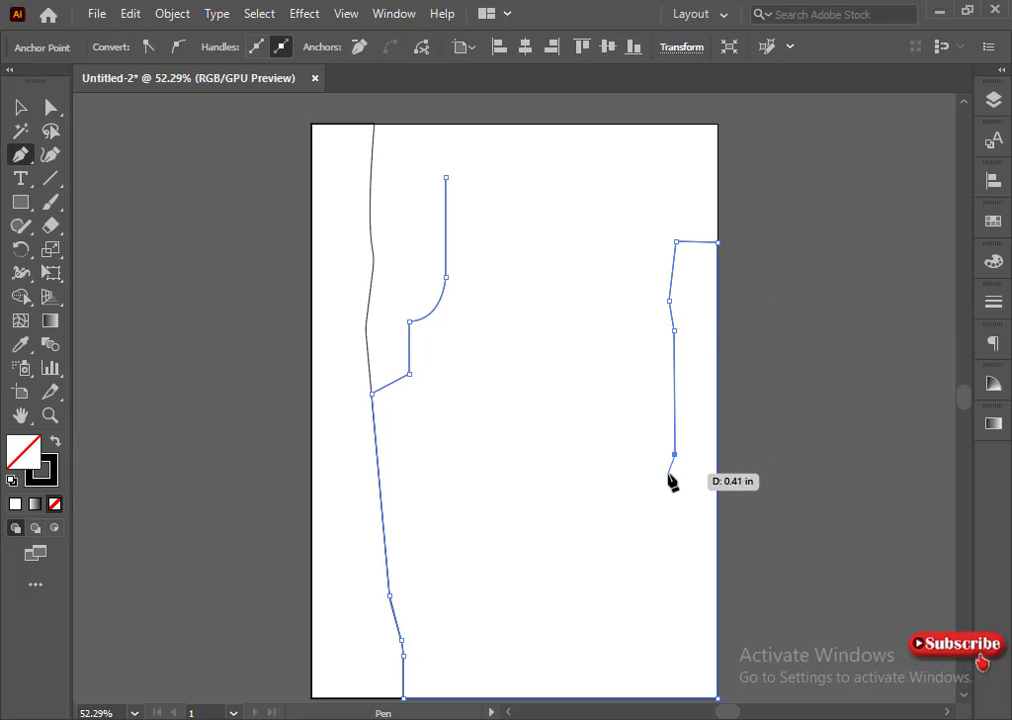
left_click(677, 598)
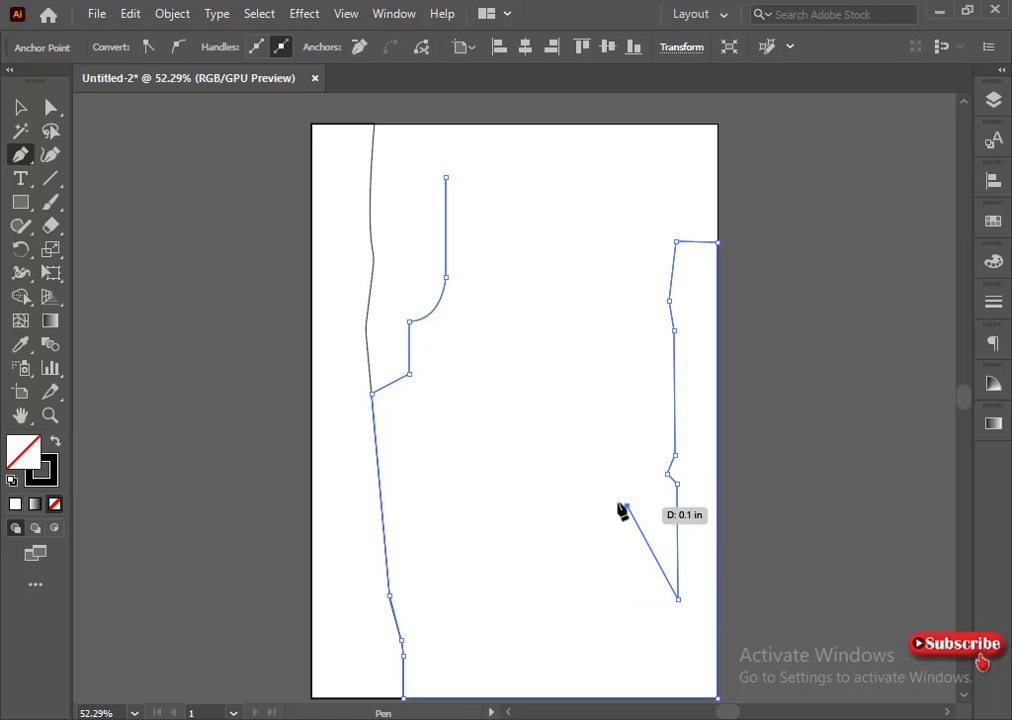
- Continue the outline up a stepped slope and a curved tower side, and close it across the flat top
left_click(614, 534)
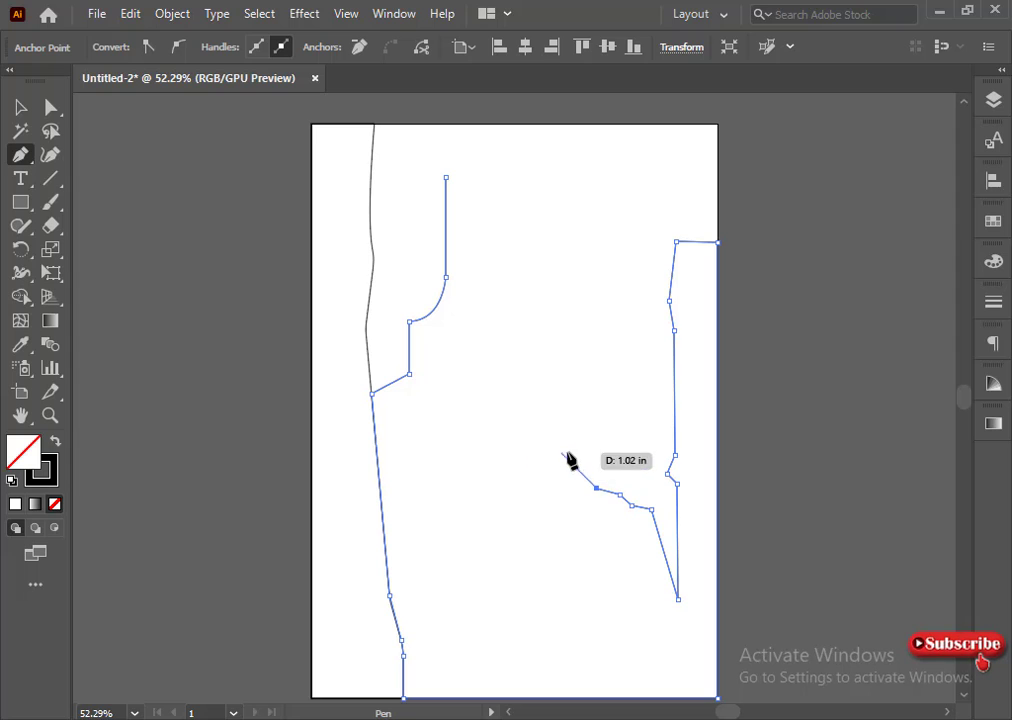
left_click_drag(570, 402, 548, 405)
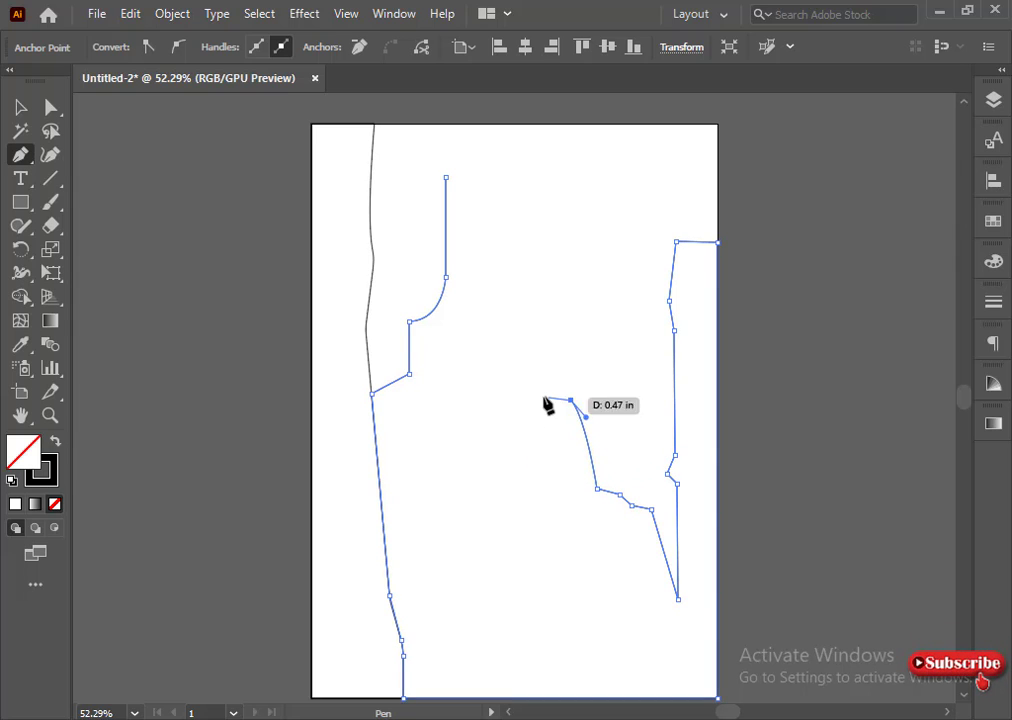
left_click(551, 400)
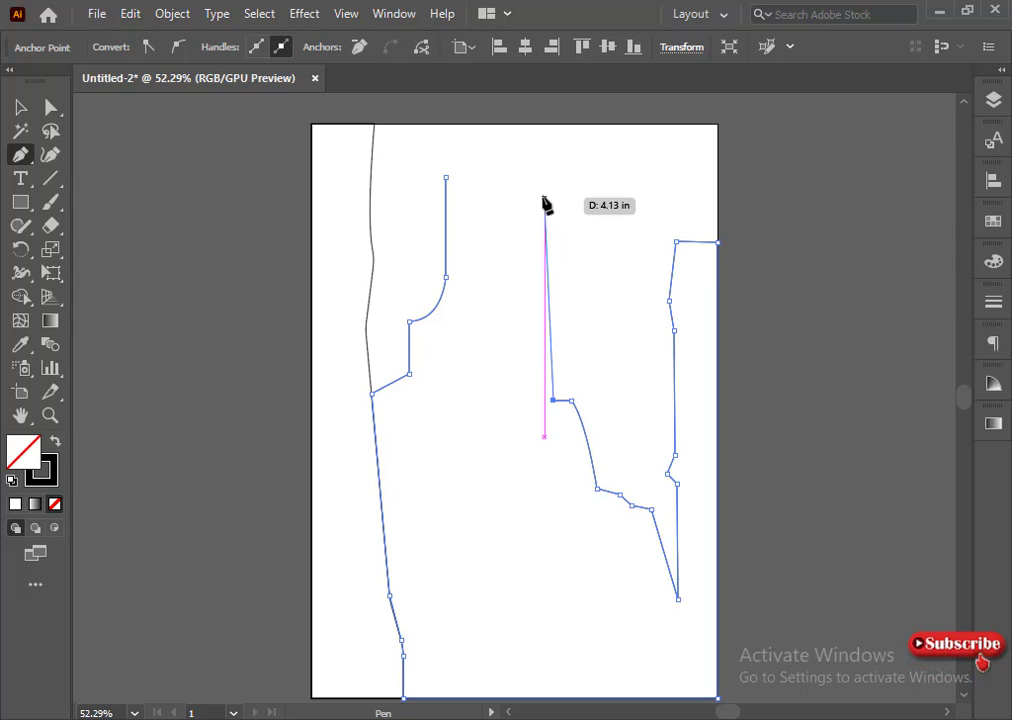
left_click_drag(549, 179, 524, 202)
left_click(446, 368)
left_click(463, 432, "ctrl")
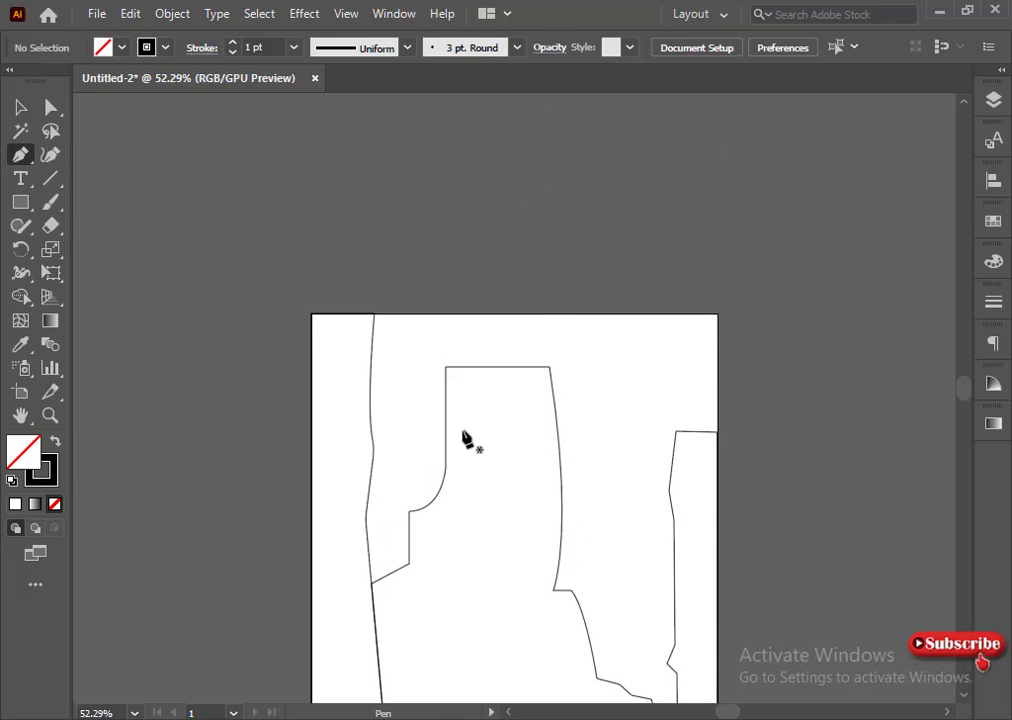
- Round both corners of the stepped ledge on the tower's left side
scroll(463, 432, "down", 3)
left_click(50, 109)
left_click_drag(430, 271, 463, 286)
left_click_drag(403, 297, 417, 336)
left_click_drag(428, 391, 391, 361)
- Round the ledge corners at the lower end of the tower's curved right side
left_click(520, 430)
left_click_drag(601, 364, 564, 406)
left_click(556, 400)
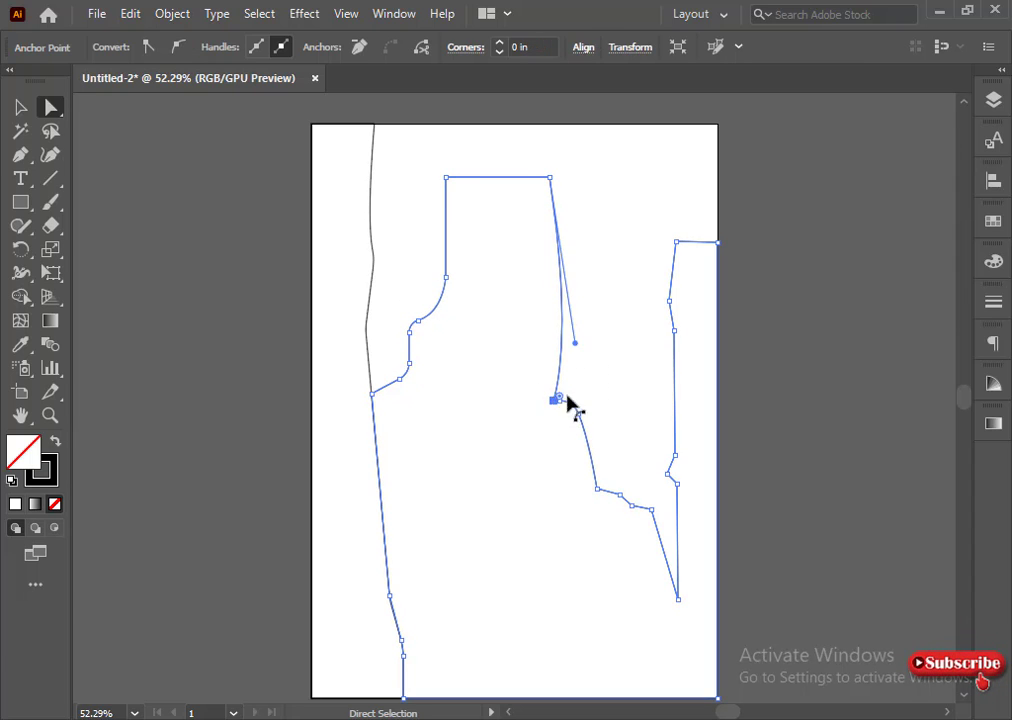
- Round the corners of the small steps on the slope to the right of the tower
left_click_drag(569, 487, 604, 476)
mouse_move(629, 543)
left_mouse_down()
mouse_move(619, 488)
mouse_move(608, 518)
mouse_move(652, 524)
mouse_move(644, 540)
left_mouse_up()
left_click(624, 527)
left_click(652, 510)
left_click(650, 544)
- Round the corners of the notch and the upper bend on the right-hand column's inner side
left_click(673, 456)
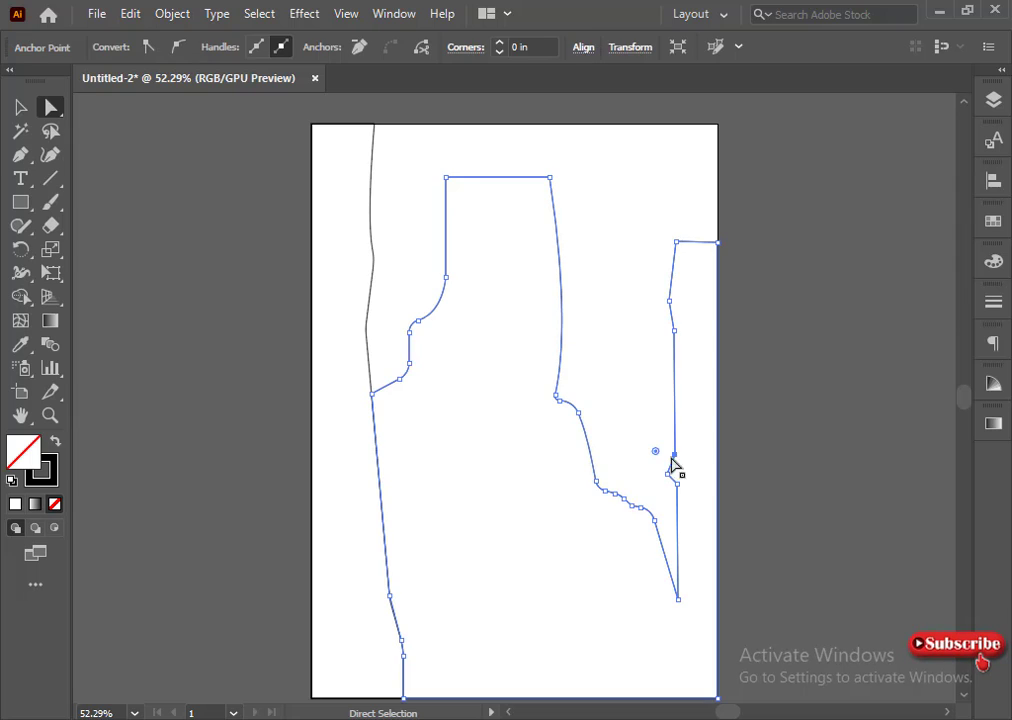
left_click_drag(655, 451, 665, 494)
left_click(676, 489)
left_click(679, 484)
left_click(632, 279)
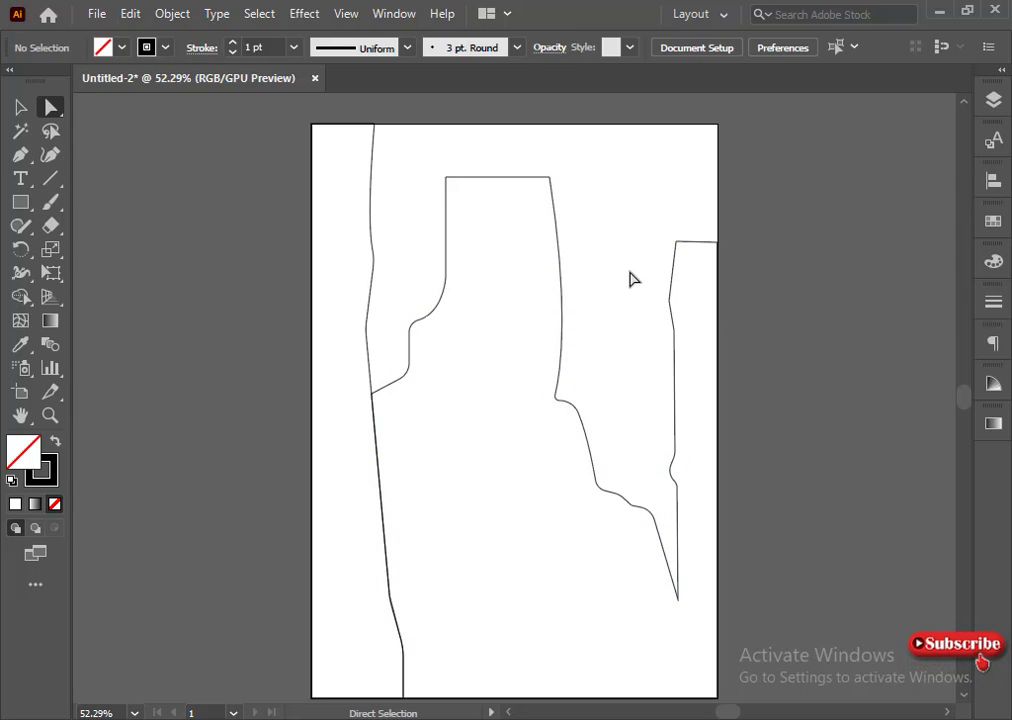
left_click_drag(653, 287, 604, 354)
left_click(641, 387)
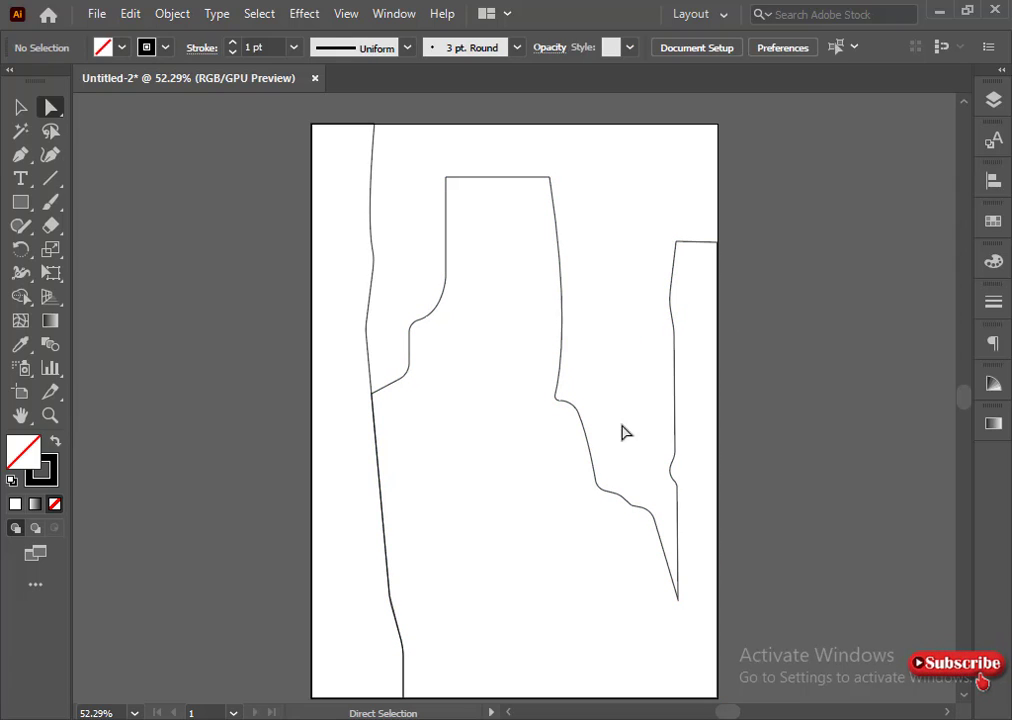
- With the Pen tool, draw a closed, narrower strip inside the left one, following its bends from the artboard's top to bottom
left_click(17, 158)
left_click(356, 123)
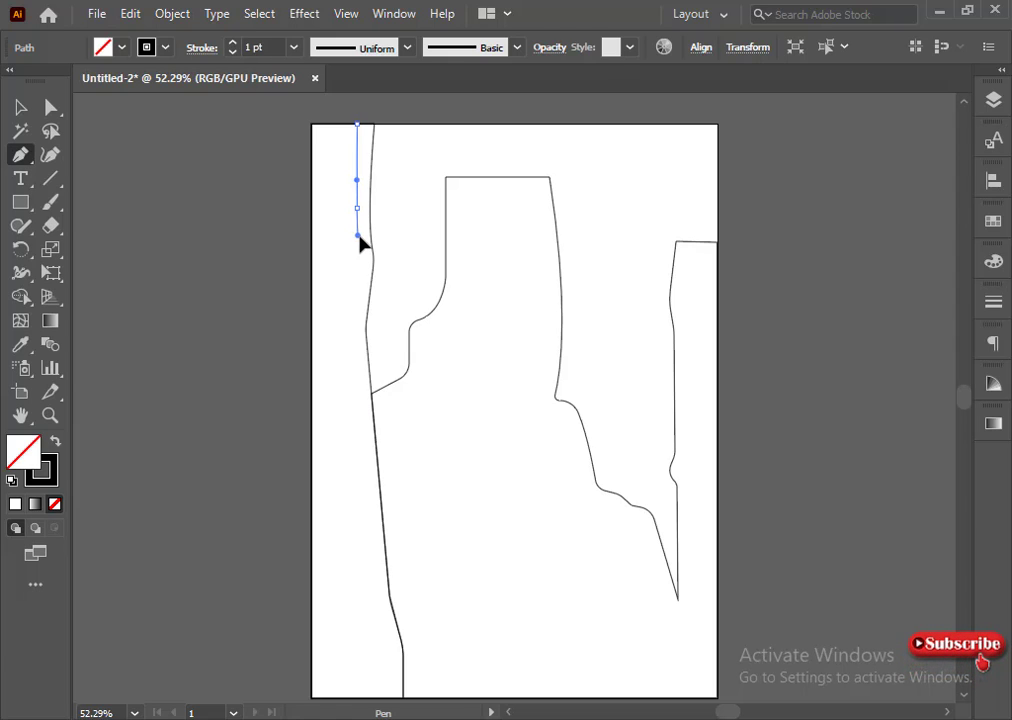
left_click_drag(359, 239, 358, 243)
left_click(357, 260)
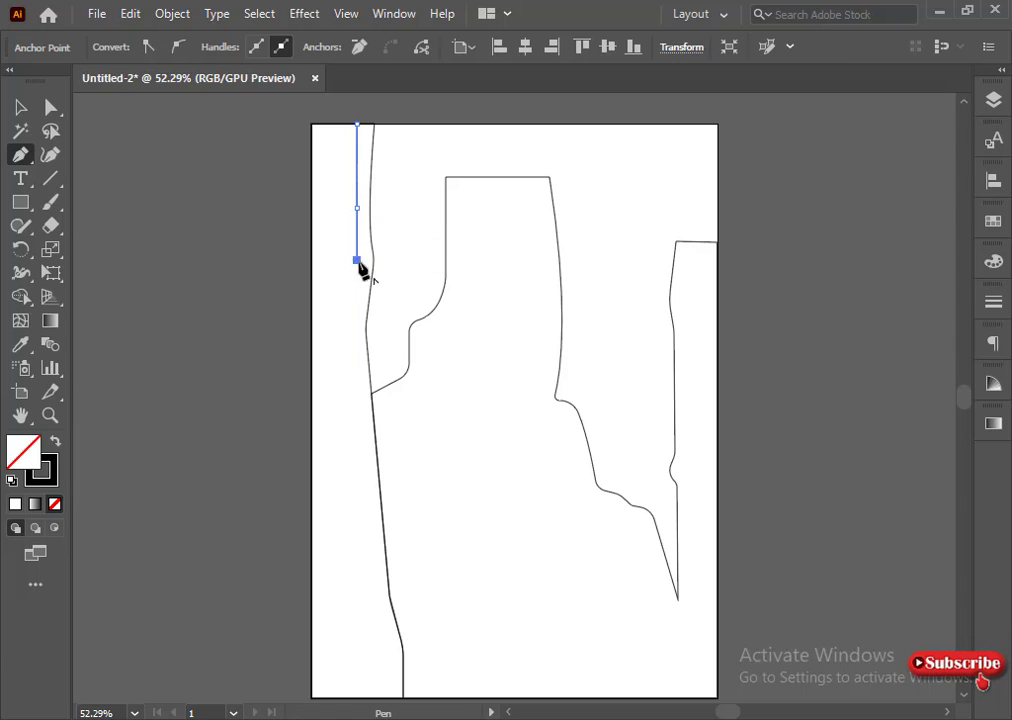
left_click(385, 697)
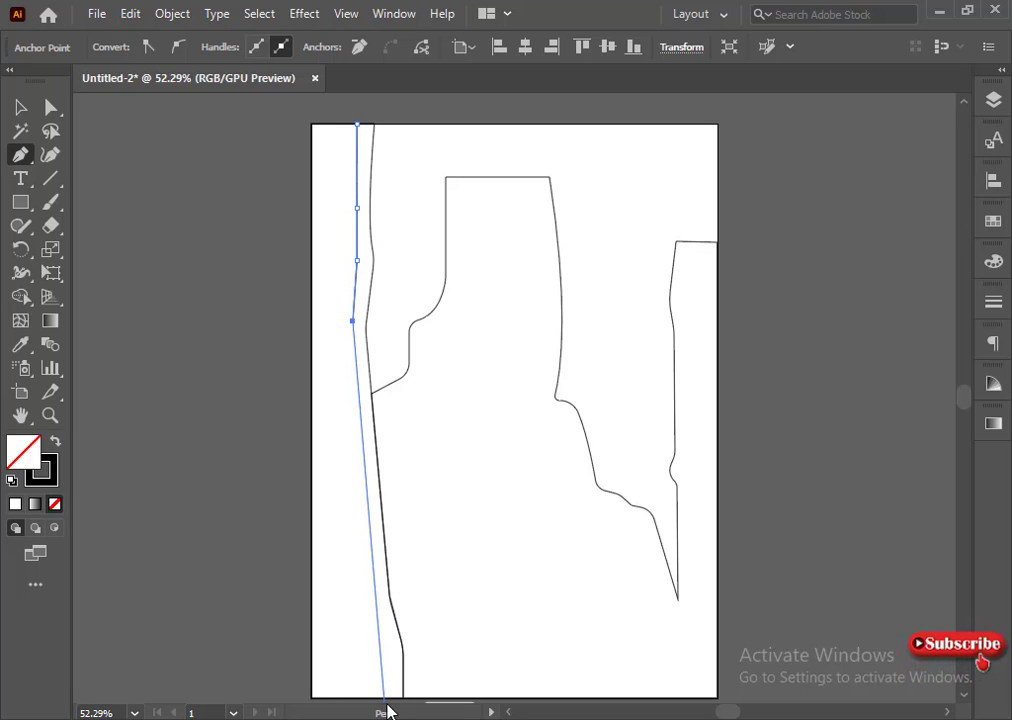
left_click(312, 697)
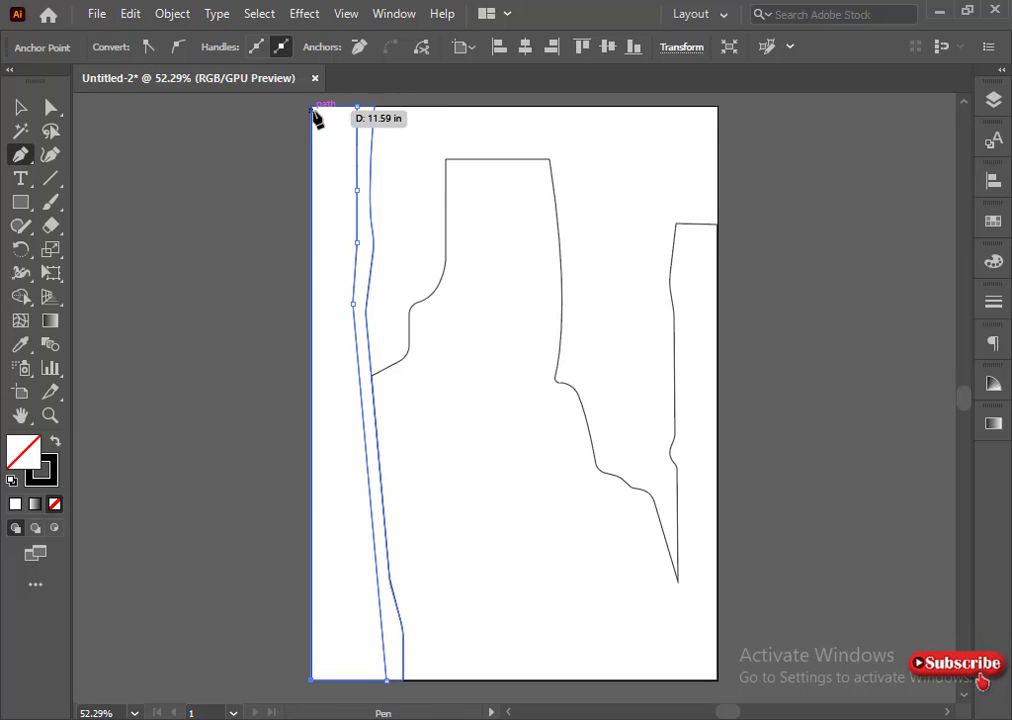
left_click(313, 107)
left_click(357, 141)
scroll(356, 145, "down", 1)
left_click(20, 106)
left_click(301, 322)
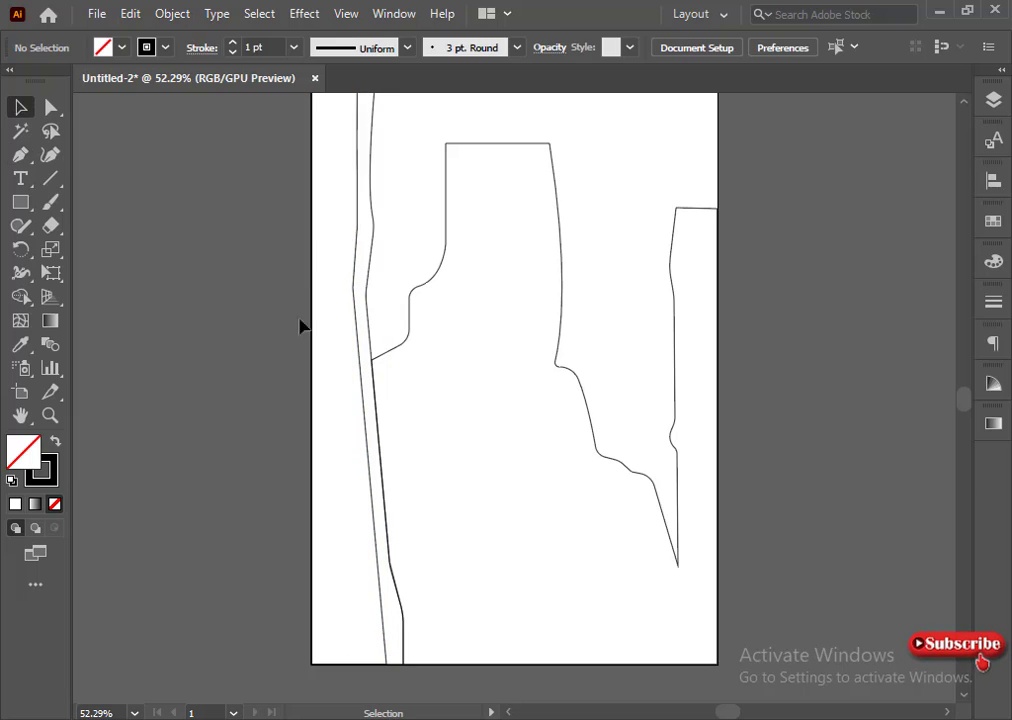
- Round the two bends on the right edge of the inner strip at the artboard's left
left_click(311, 322)
key("a")
left_click(355, 289)
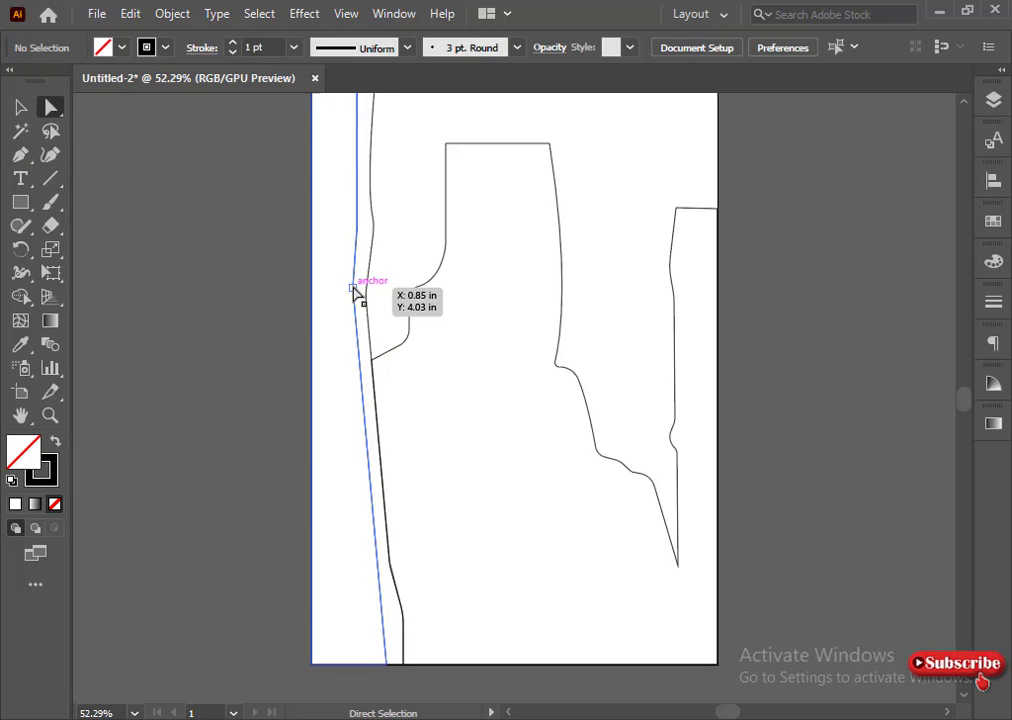
left_click_drag(373, 289, 477, 278)
scroll(266, 323, "up", 3)
left_click(249, 299)
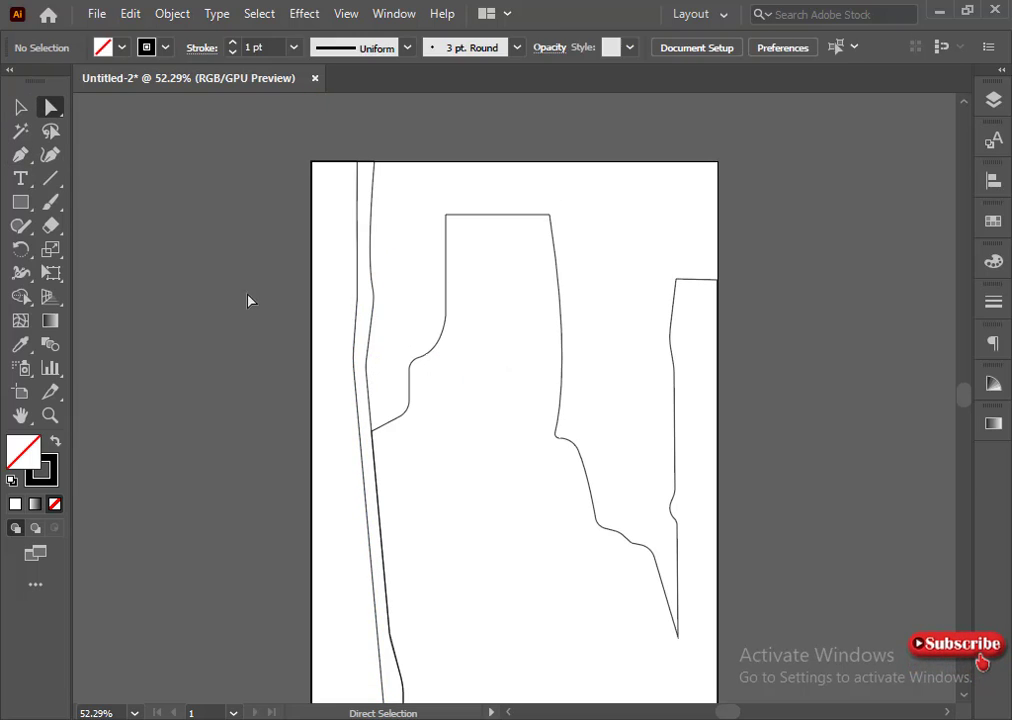
left_click(357, 298)
left_click_drag(339, 298, 316, 303)
left_click(208, 236)
scroll(208, 236, "down", 5)
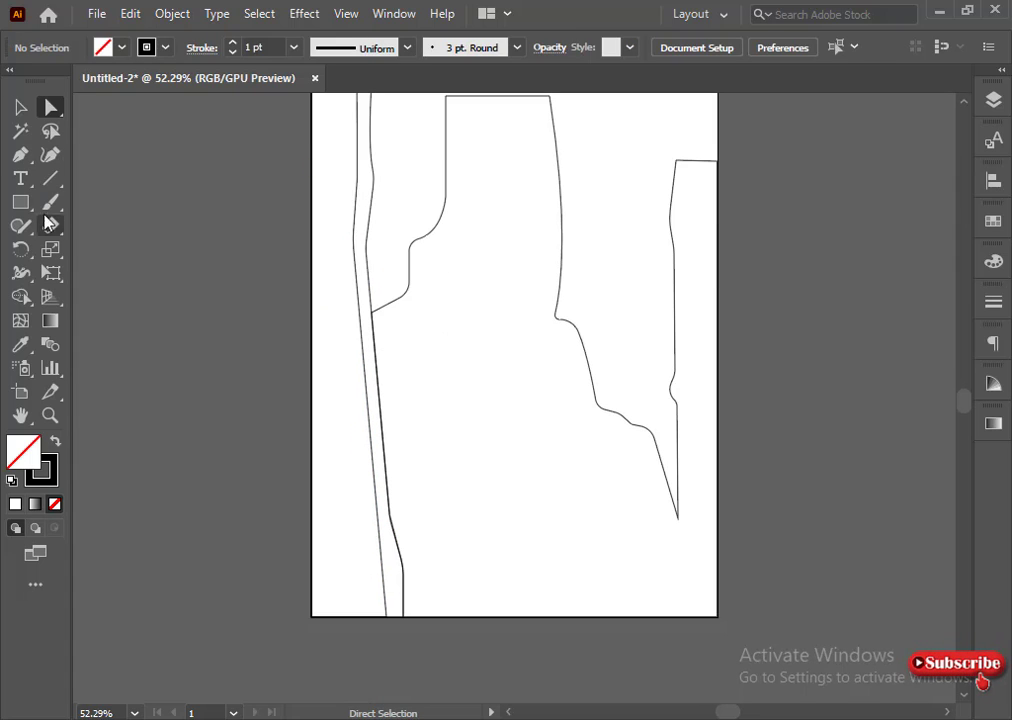
- With the Pen tool, draw a stepped diagonal from the tower's left shoulder to the artboard bottom and back along it to the wide left strip
left_click(21, 154)
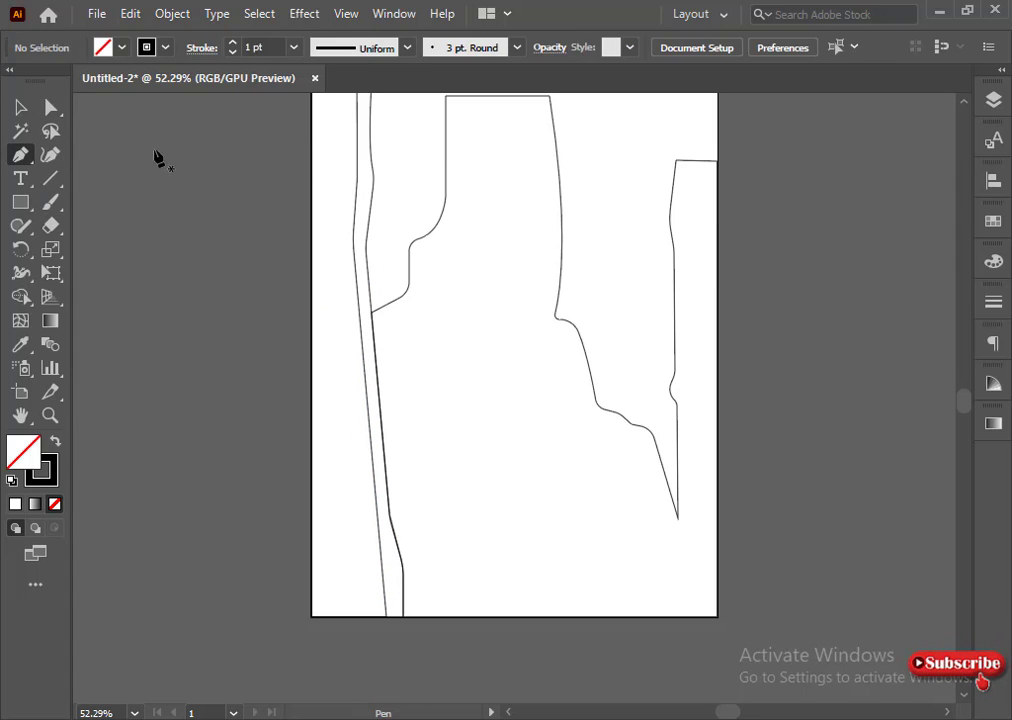
left_click(446, 196)
left_click(514, 436)
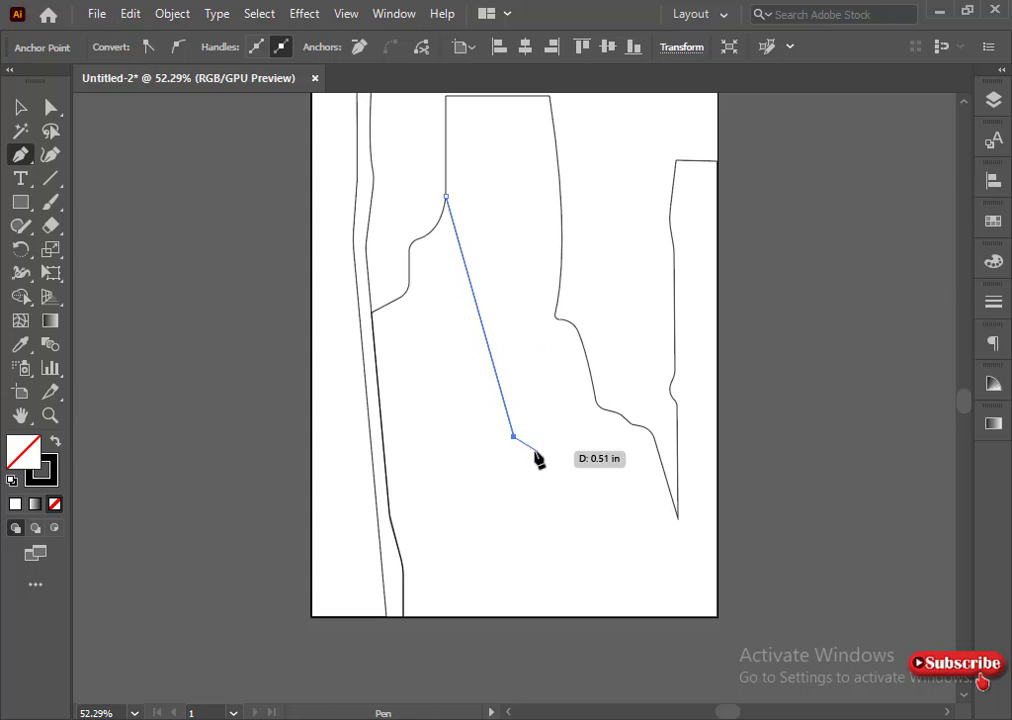
left_click(568, 566)
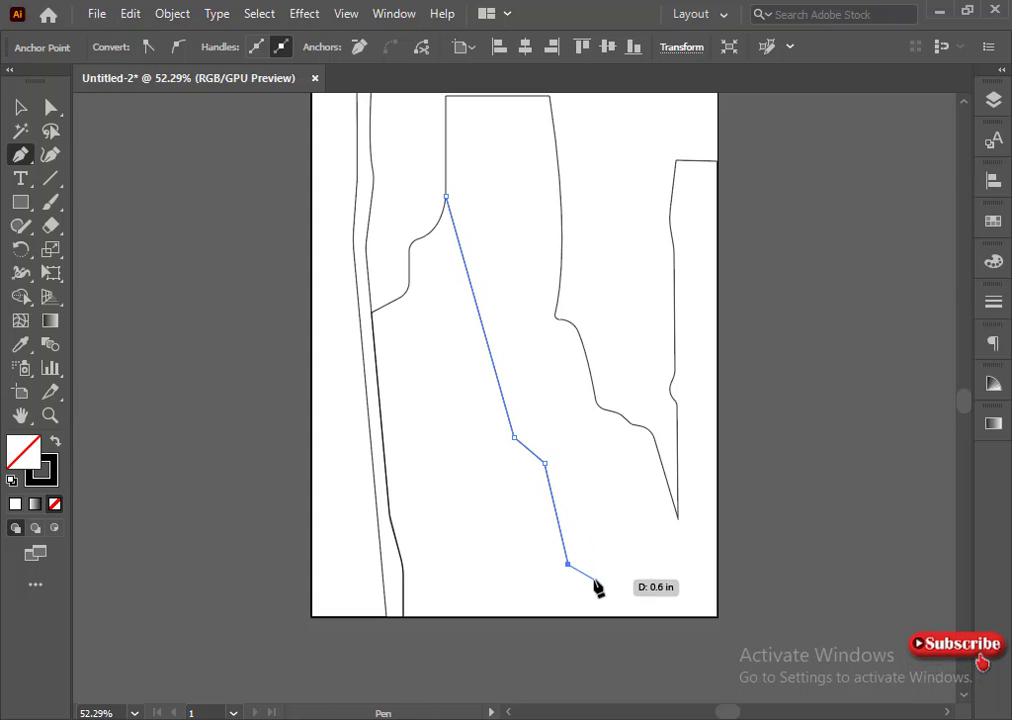
left_click(594, 580)
left_click(615, 617)
left_click(403, 617)
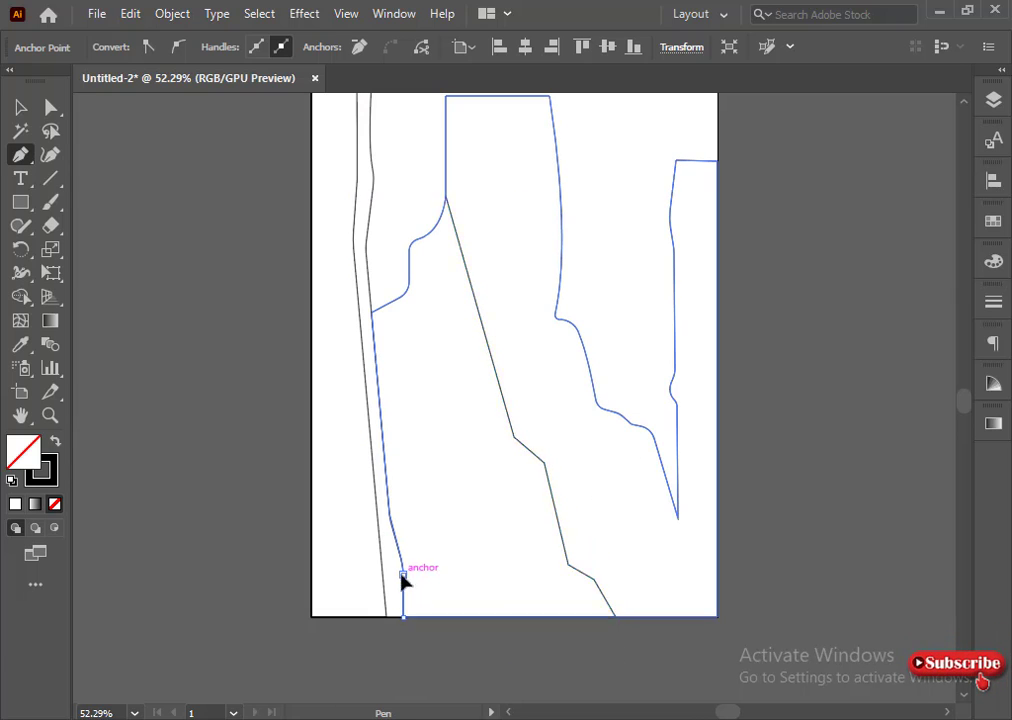
- Continue the path up along the wide left strip's edge to where the tower's lowest left ledge begins
left_click(403, 574)
left_click_drag(401, 558, 398, 548)
left_click(401, 558)
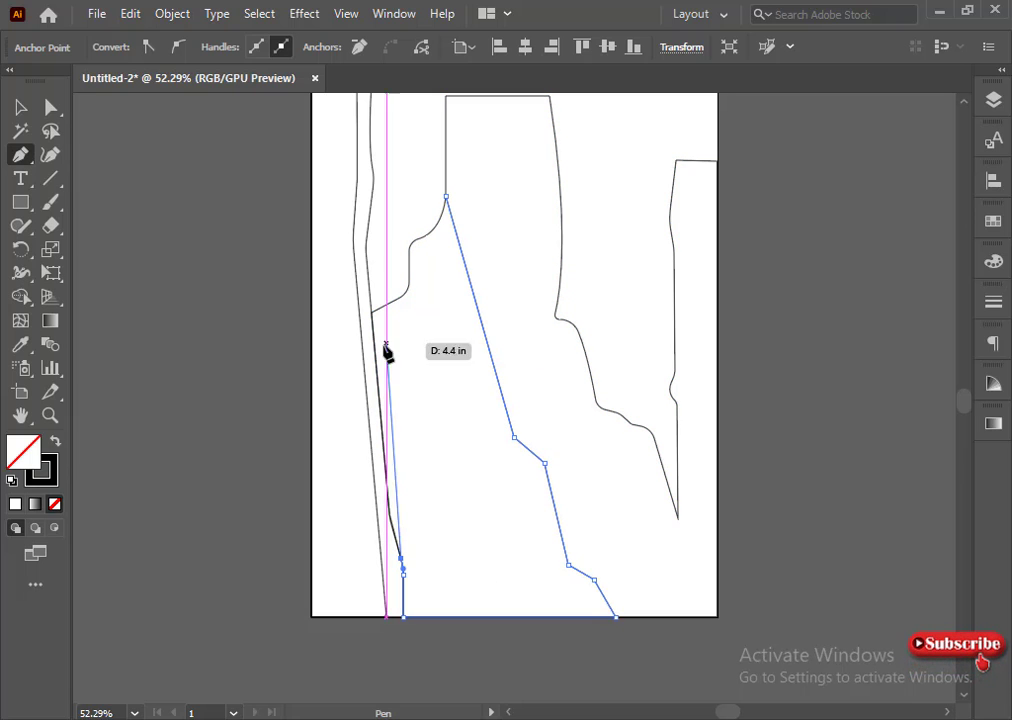
left_click(389, 515)
left_click(372, 313)
mouse_move(409, 282)
left_mouse_down()
mouse_move(415, 260)
mouse_move(402, 271)
left_mouse_up()
left_click(409, 282)
left_click(409, 250)
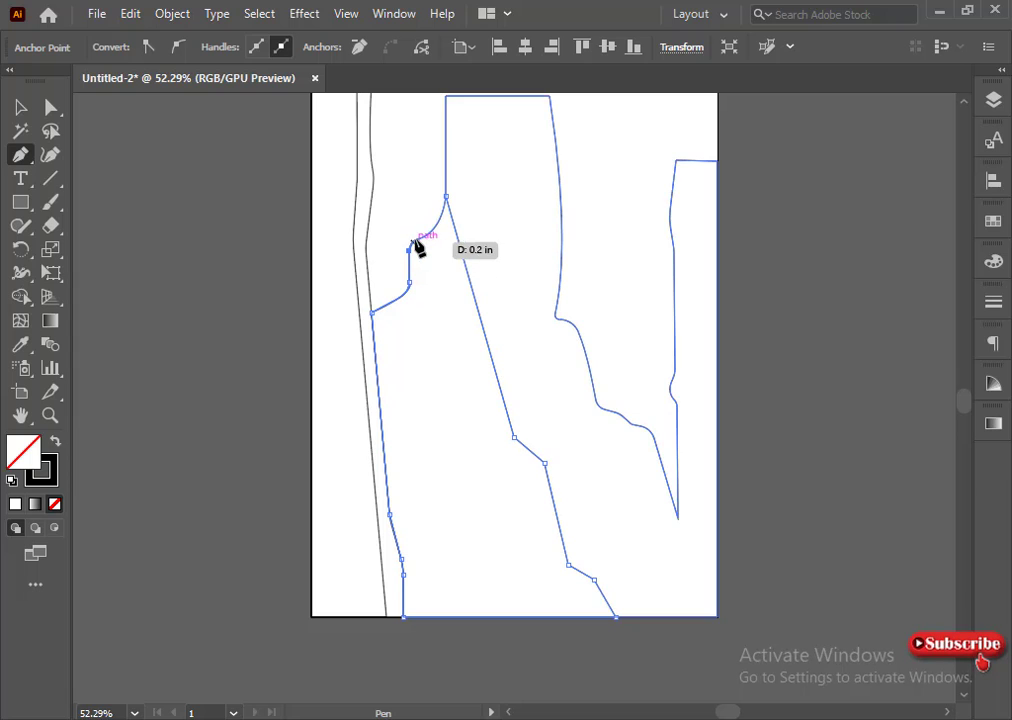
key("ctrl+z")
key("ctrl+z")
key("ctrl+z")
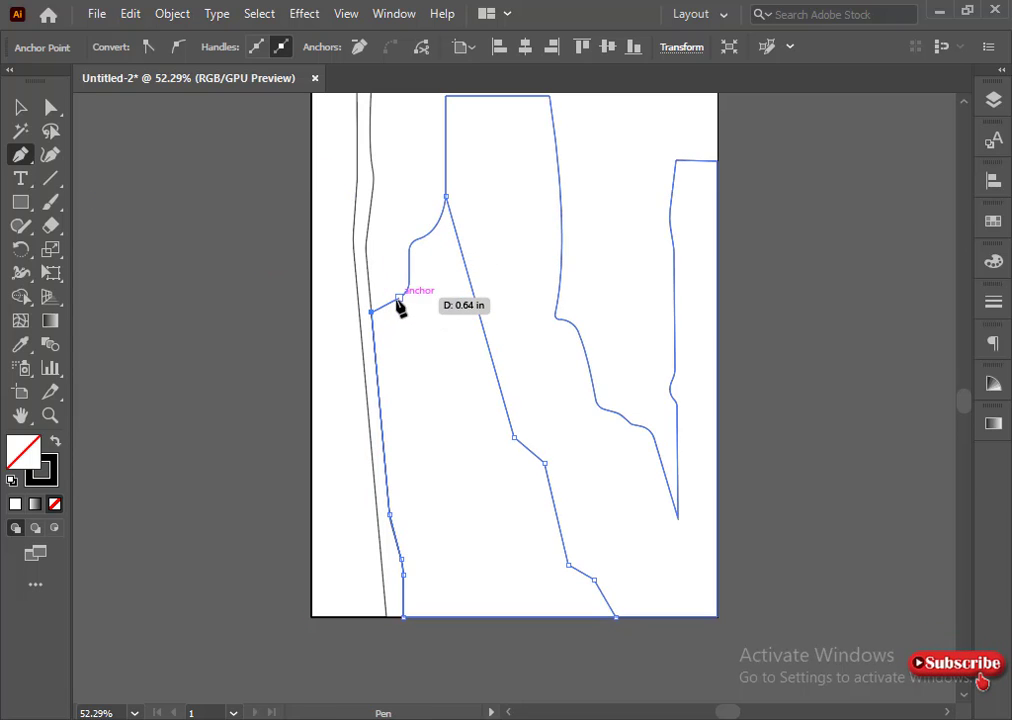
- Trace the curved ledges on the tower's left side up to the shoulder and close the foreground shape
left_click(399, 298)
left_click_drag(409, 282, 411, 257)
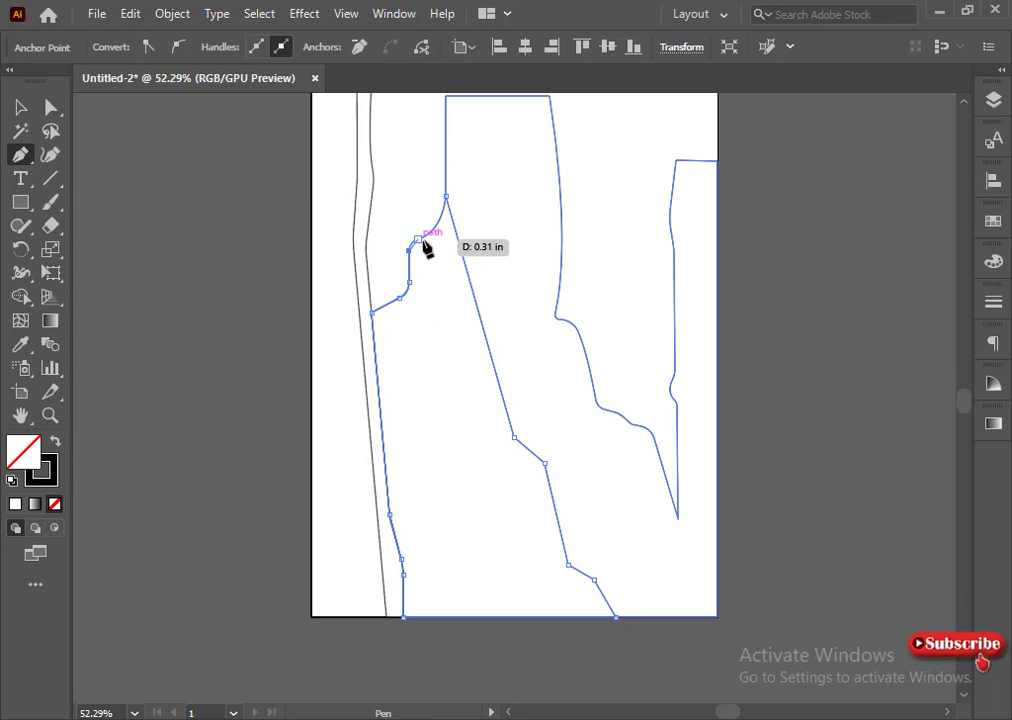
left_click(418, 239)
left_click_drag(440, 217, 446, 197)
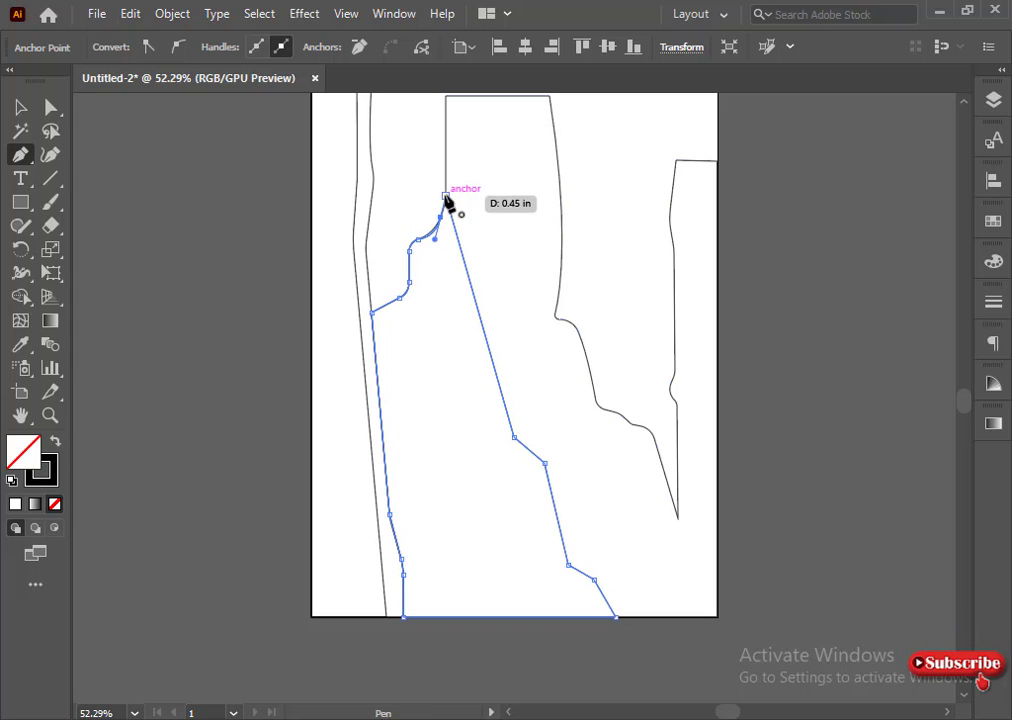
left_click(446, 197)
- Round the upper and lower pairs of step corners on the foreground shape's diagonal edge
left_click(463, 407, "ctrl")
key("a")
left_click(515, 437)
left_click_drag(527, 471, 563, 494)
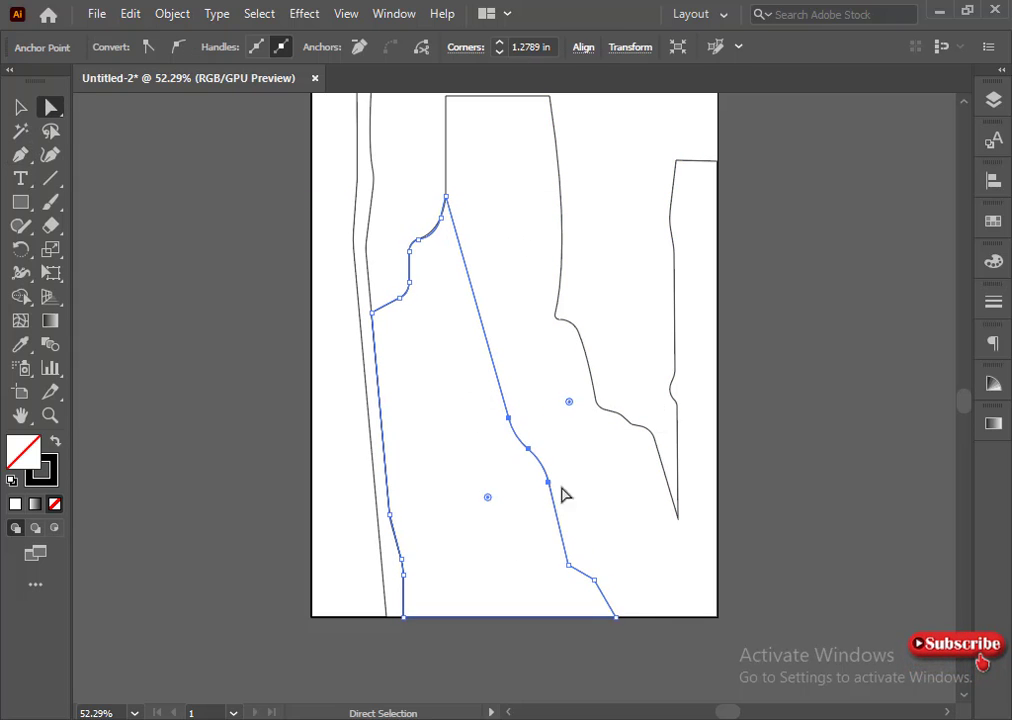
left_click_drag(624, 582, 627, 621)
left_click(615, 616)
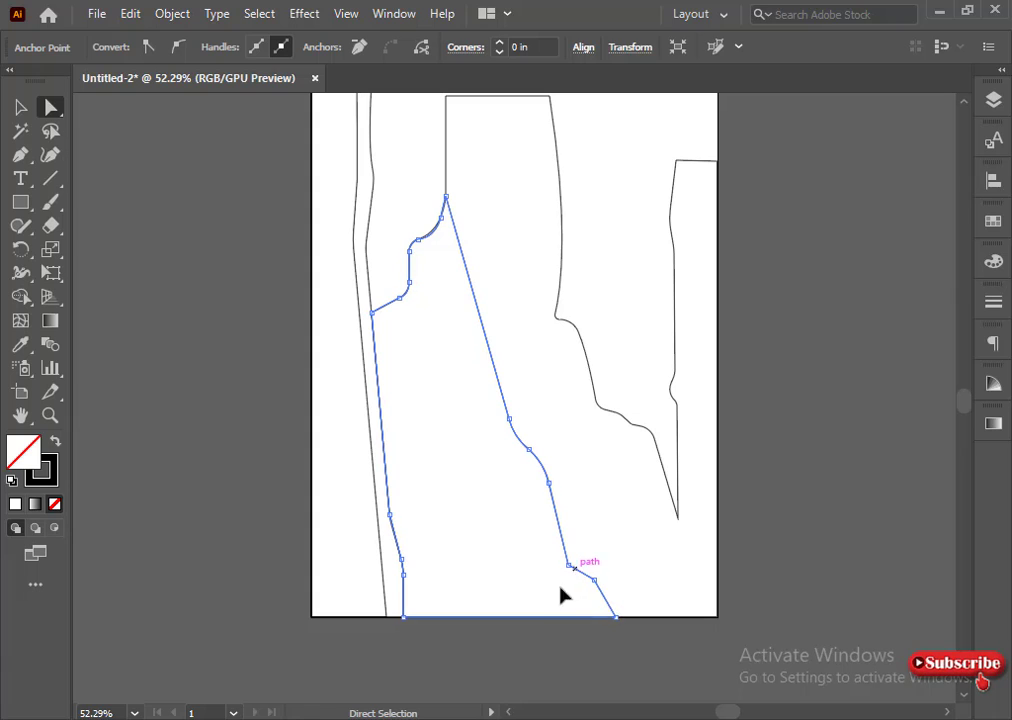
left_click_drag(559, 588, 606, 557)
left_click(501, 660)
scroll(421, 505, "up", 2)
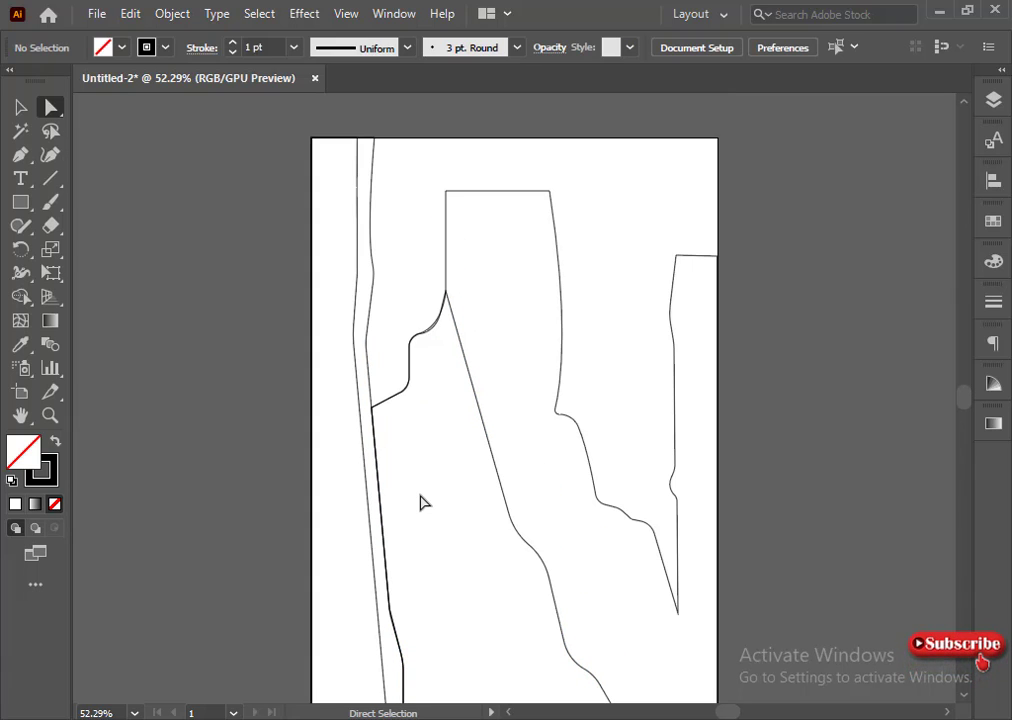
- With the Pen tool, draw a slanted band's left edge, bent midway, from inside the tower down to the foot of the foreground diagonal
left_click(20, 154)
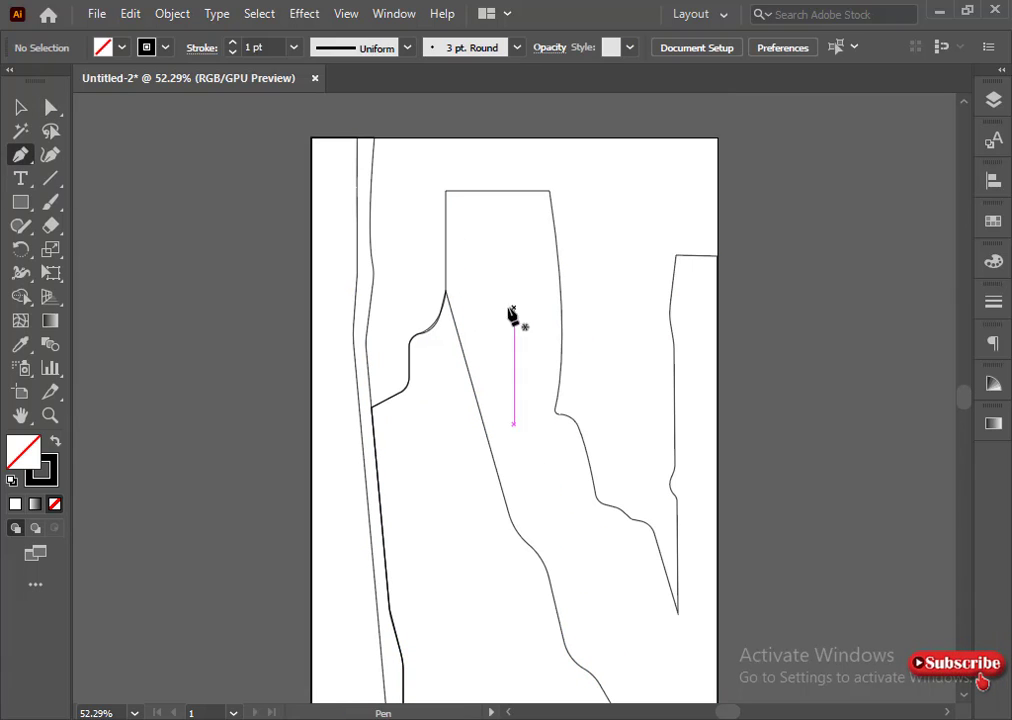
left_click(493, 284)
left_click(514, 407)
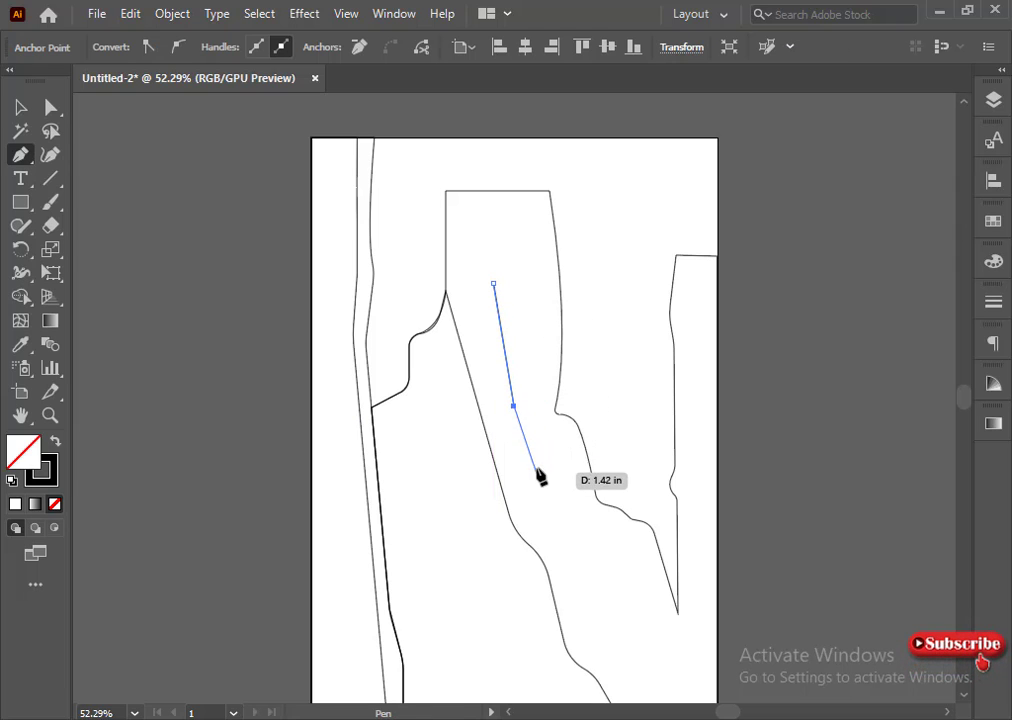
left_click(530, 439)
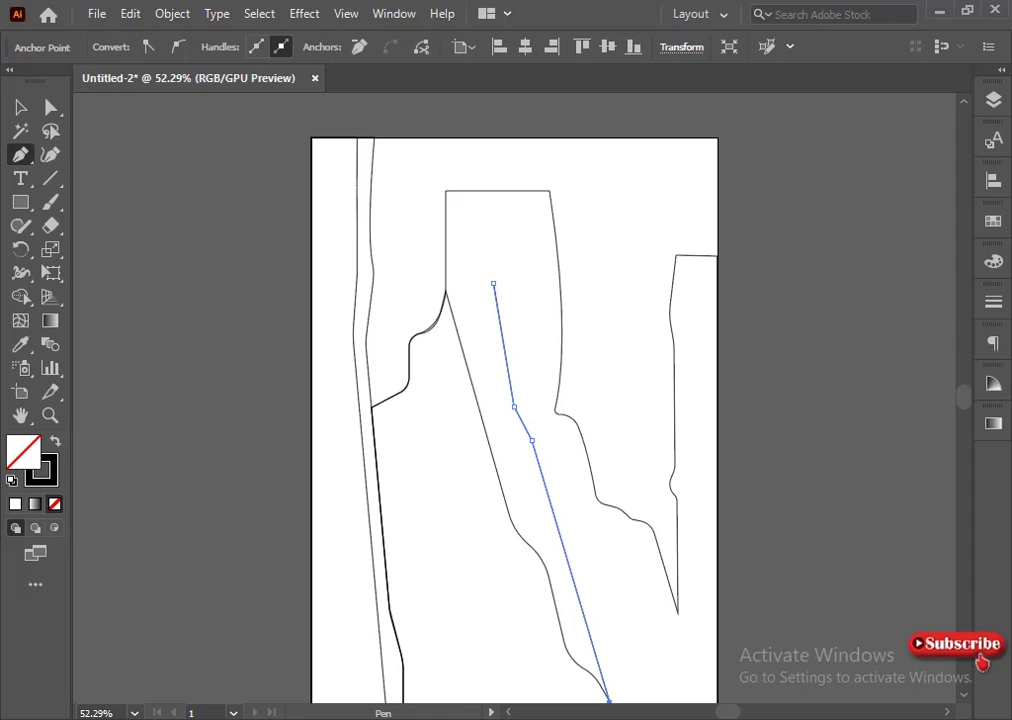
left_click(609, 703)
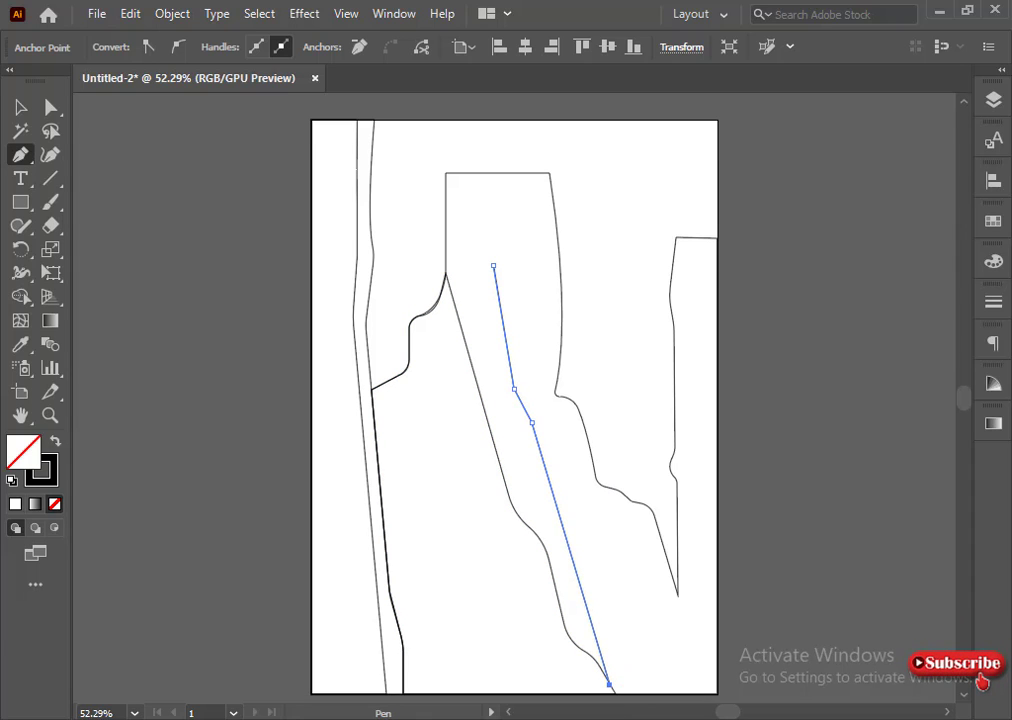
- Draw the slanted band's base along the artboard bottom and the straight lower part of its right edge
left_click(606, 694)
left_click(652, 694)
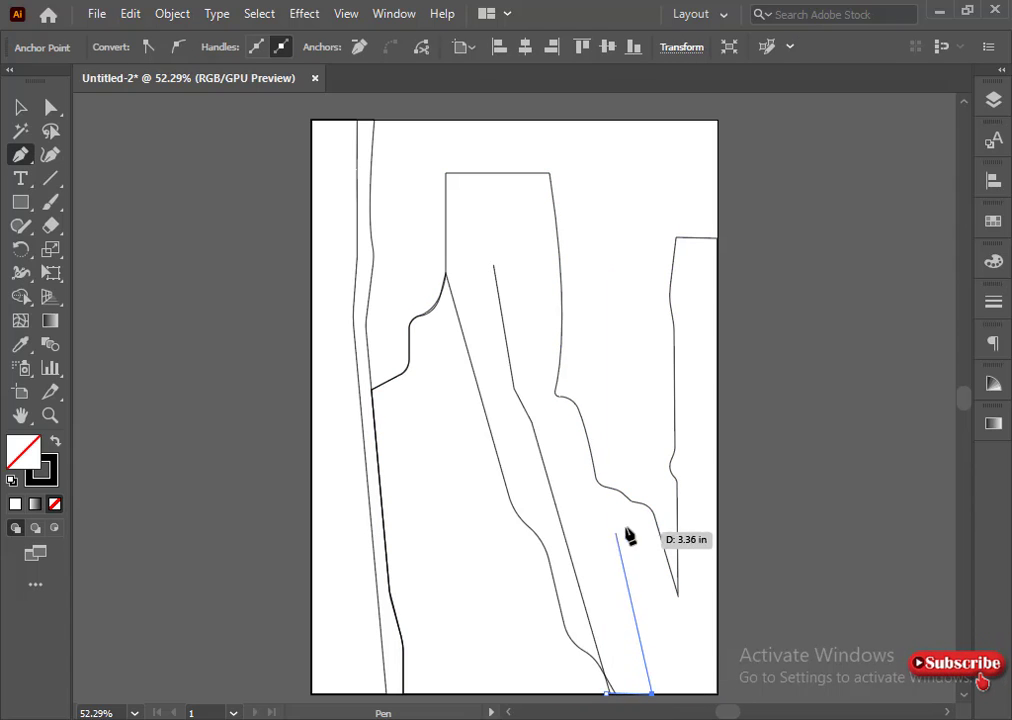
left_click(569, 451)
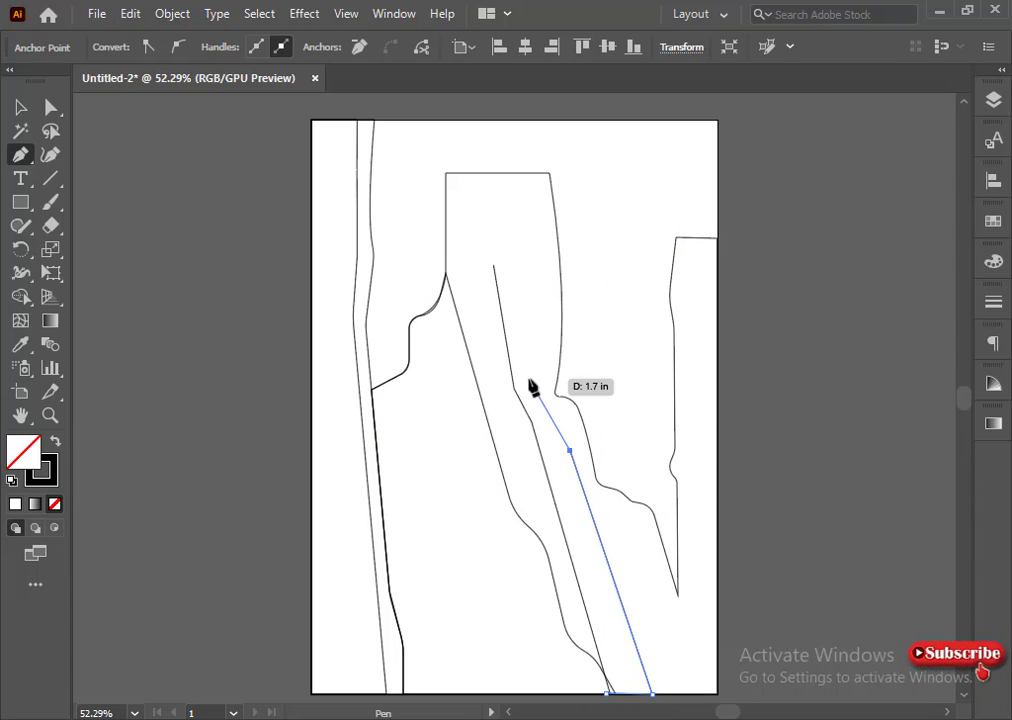
left_click(569, 452)
key("ctrl+z")
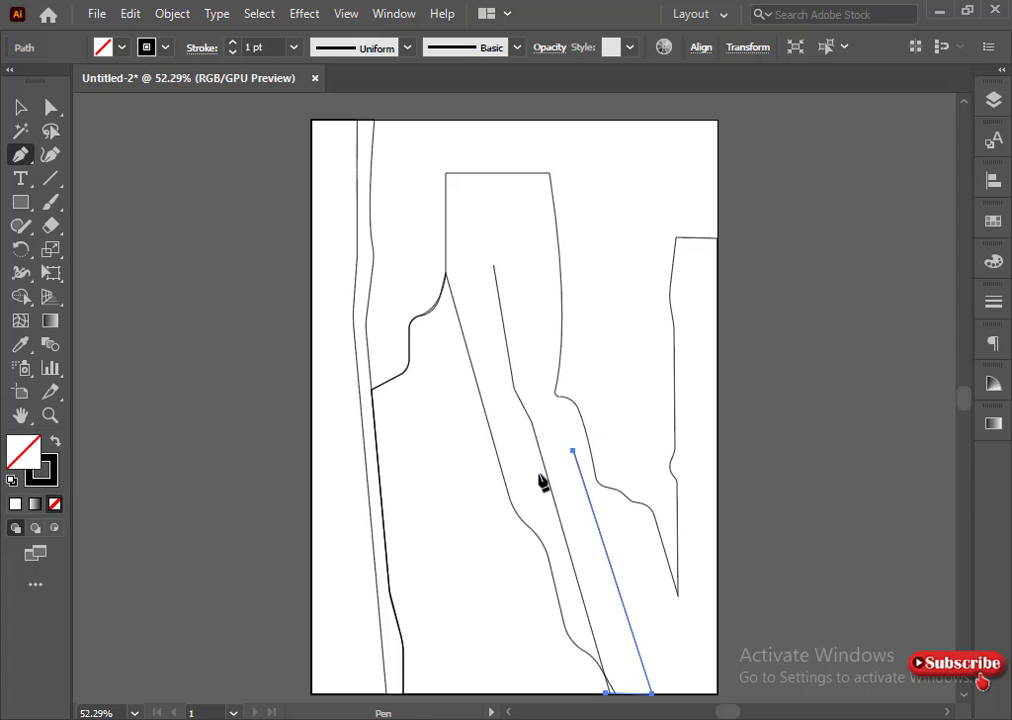
- Continue the band's right edge through a curved bend up to a pointed tip and join it to the left edge's upper end
left_click(573, 452)
left_click(559, 427)
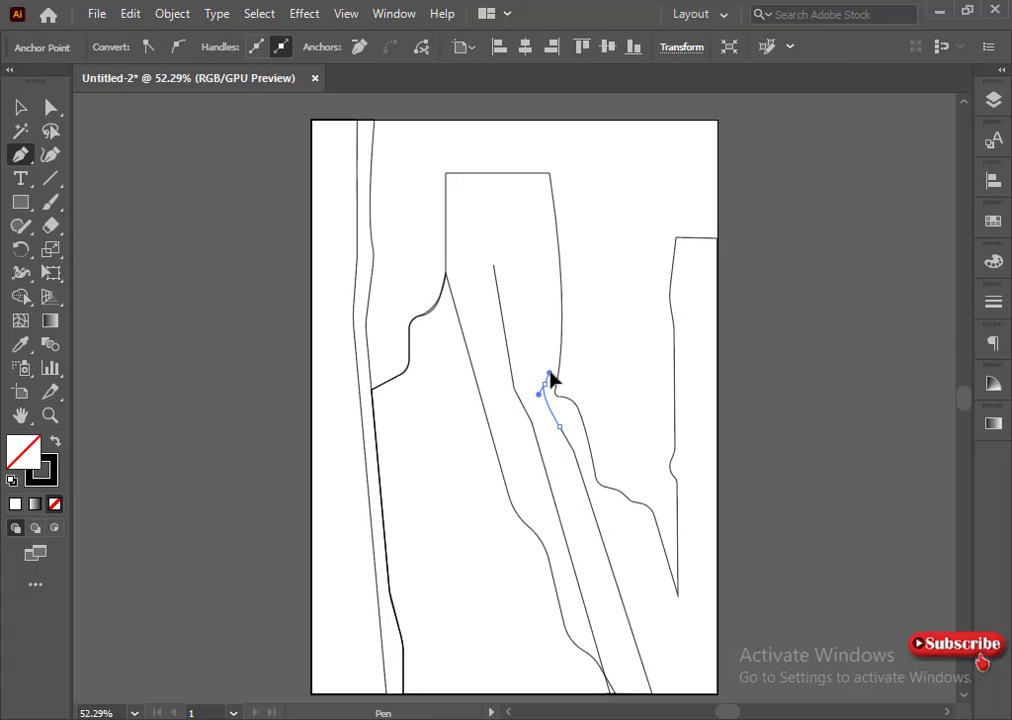
left_click(544, 384)
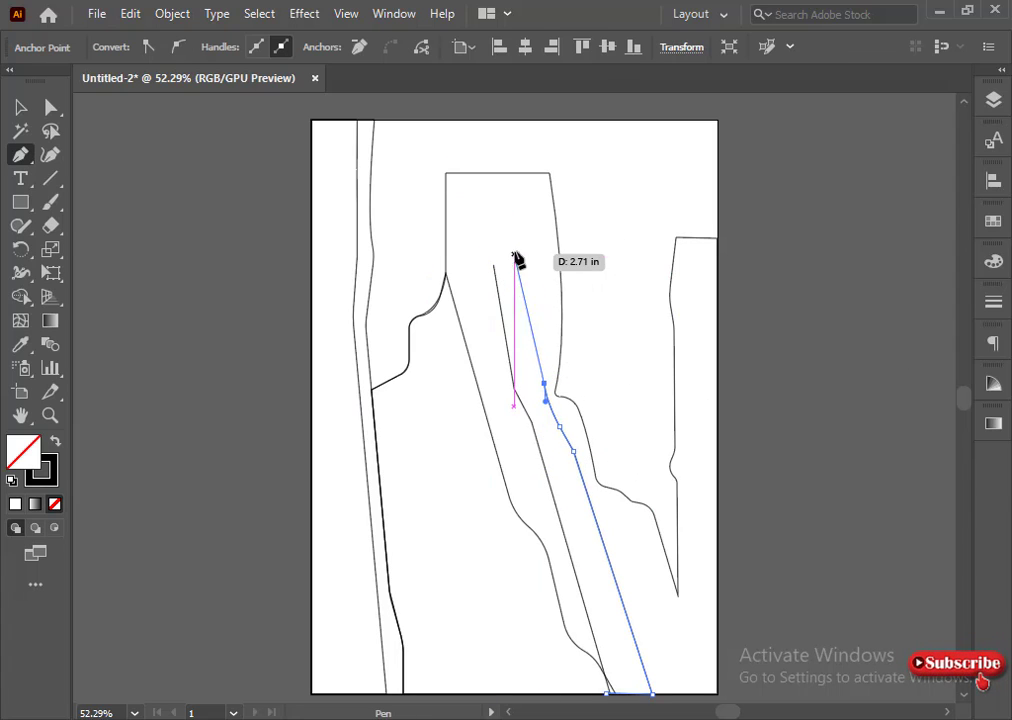
left_click(507, 245)
left_click(494, 264)
left_click(481, 347)
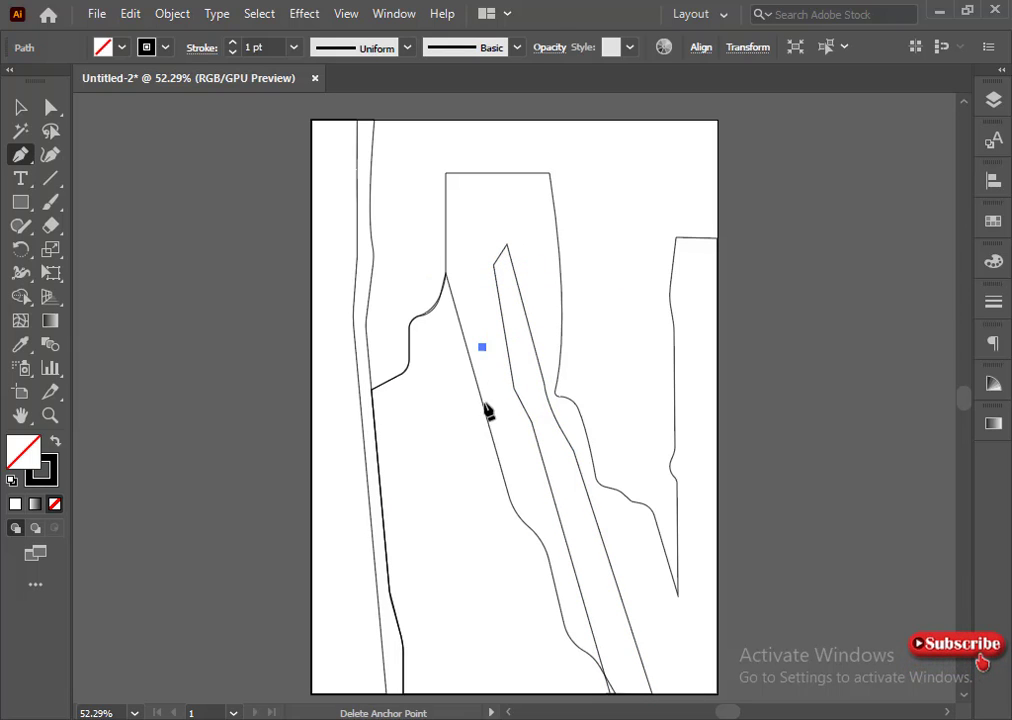
left_click(480, 347)
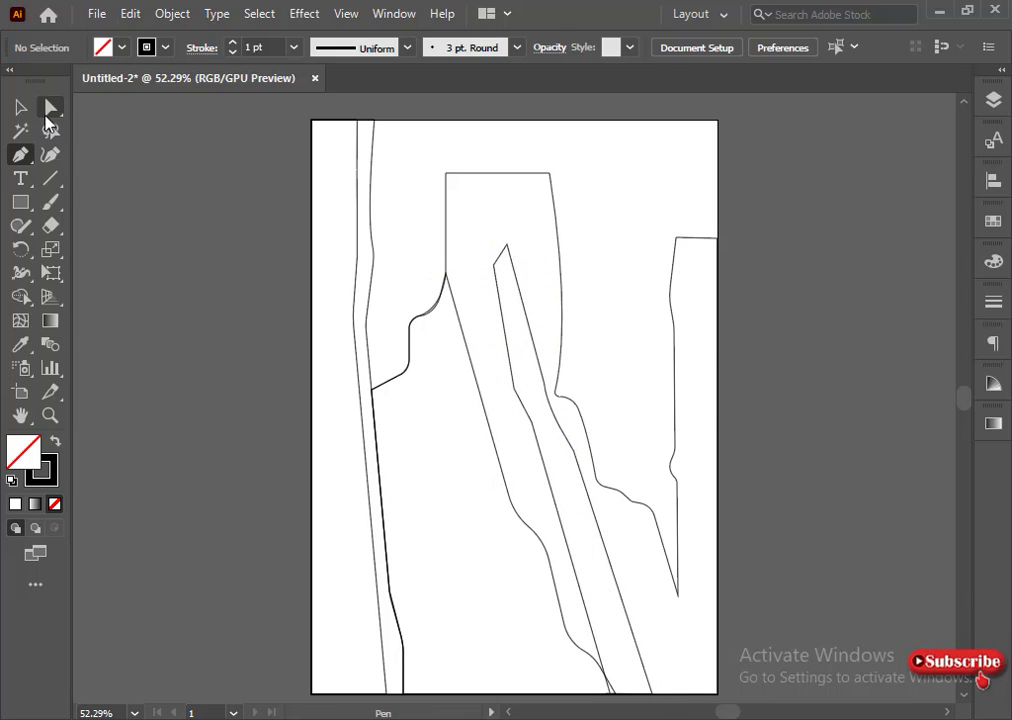
- Round the bends on both edges of the slanted band, giving the right-edge bend a radius of about 2.43 in
left_click(574, 452)
left_click_drag(556, 459, 474, 445)
left_click(532, 424)
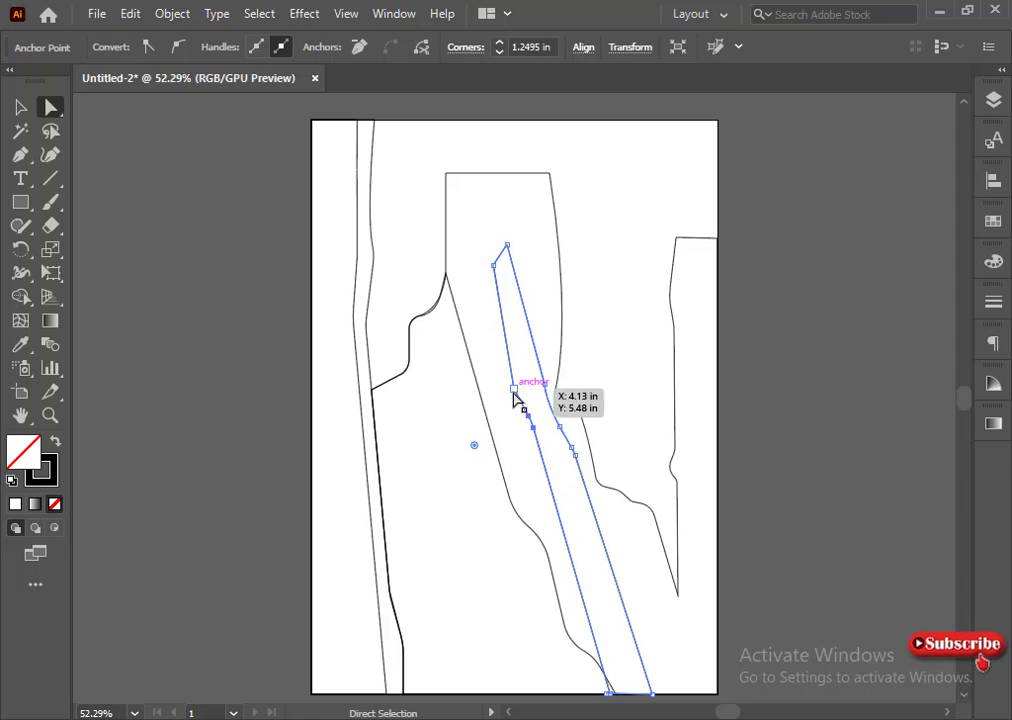
left_click(514, 390)
left_click_drag(535, 384, 602, 362)
left_click(599, 426)
left_click(575, 456)
left_click_drag(535, 470, 469, 511)
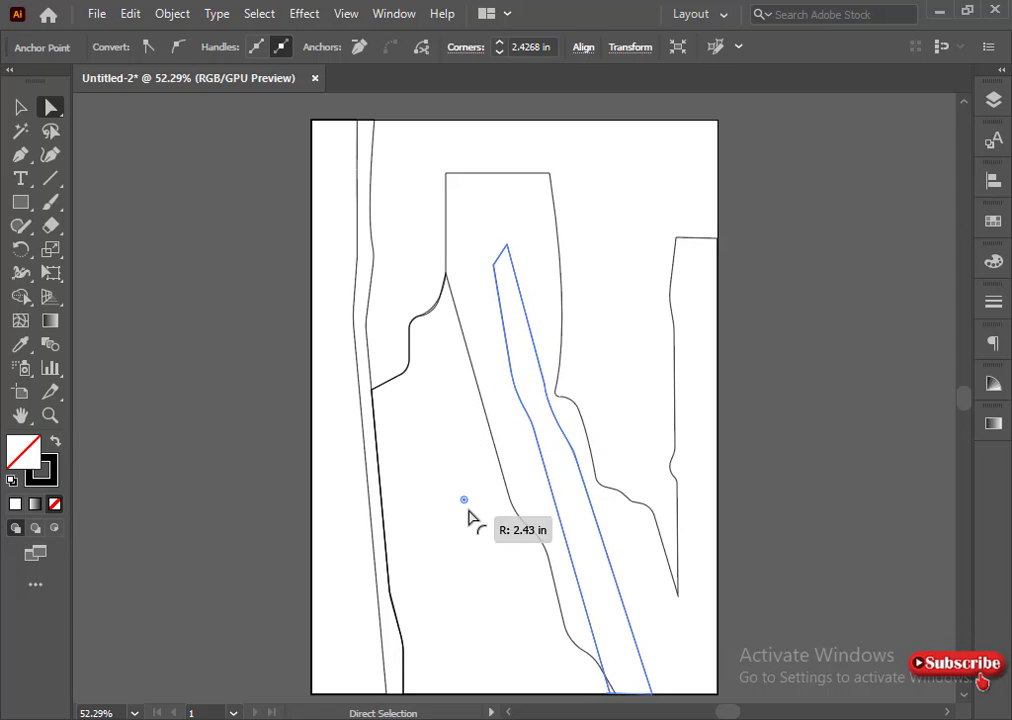
left_click(333, 522)
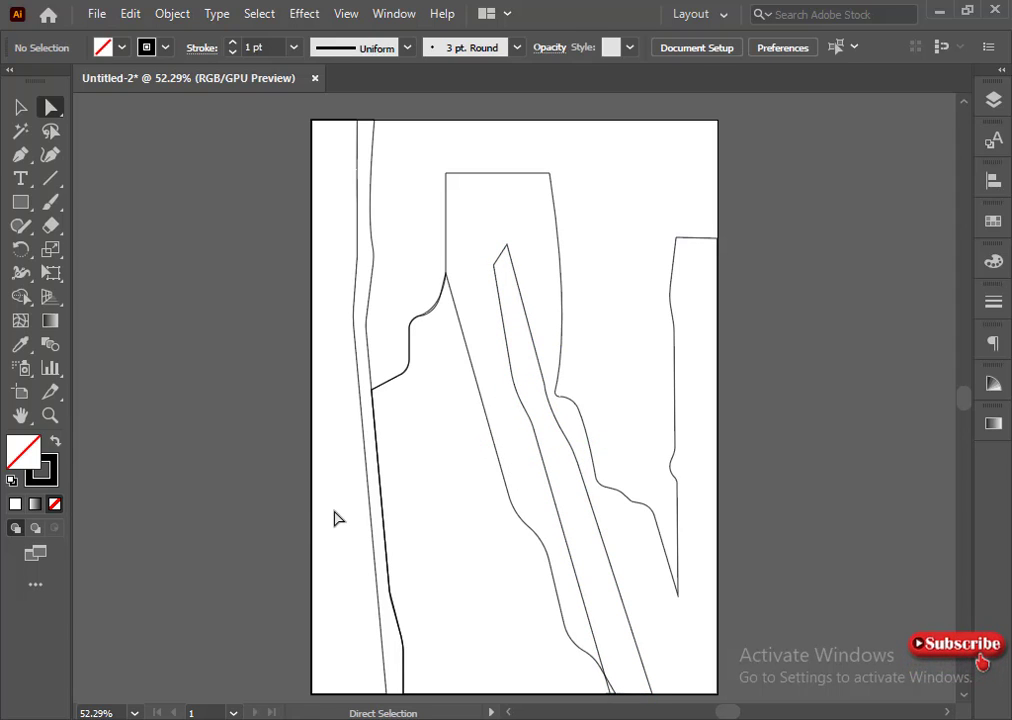
- With the Pen tool, draw a line inside the right-hand column from its upper edge, through a small bend, down to near its lower tip
left_click(694, 238)
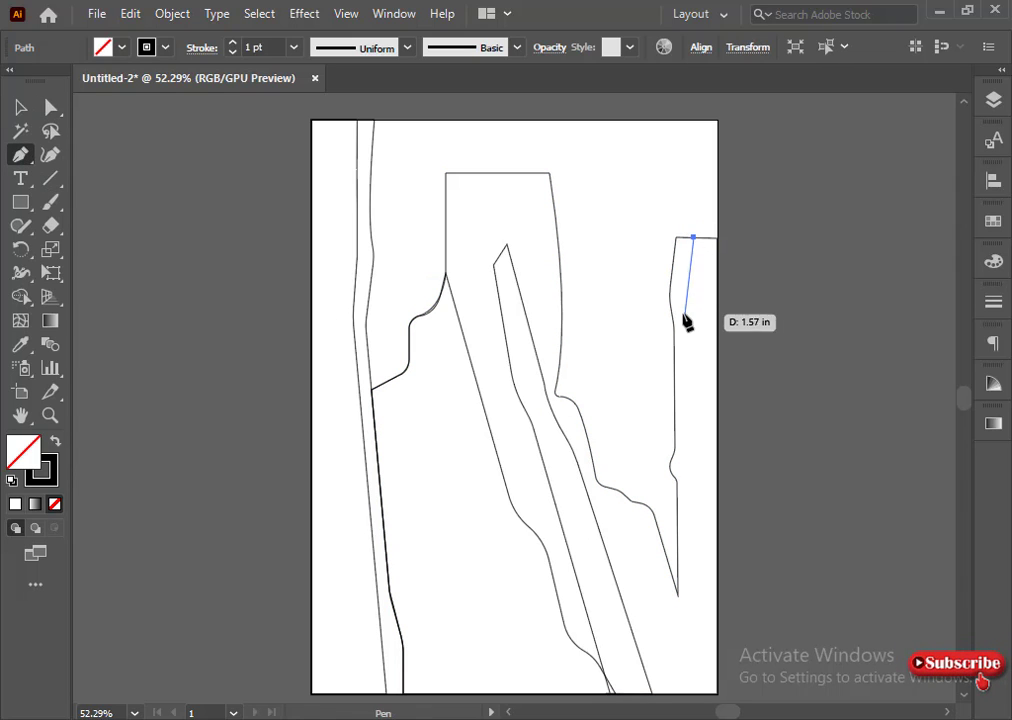
left_click(688, 289)
left_click_drag(694, 304, 691, 602)
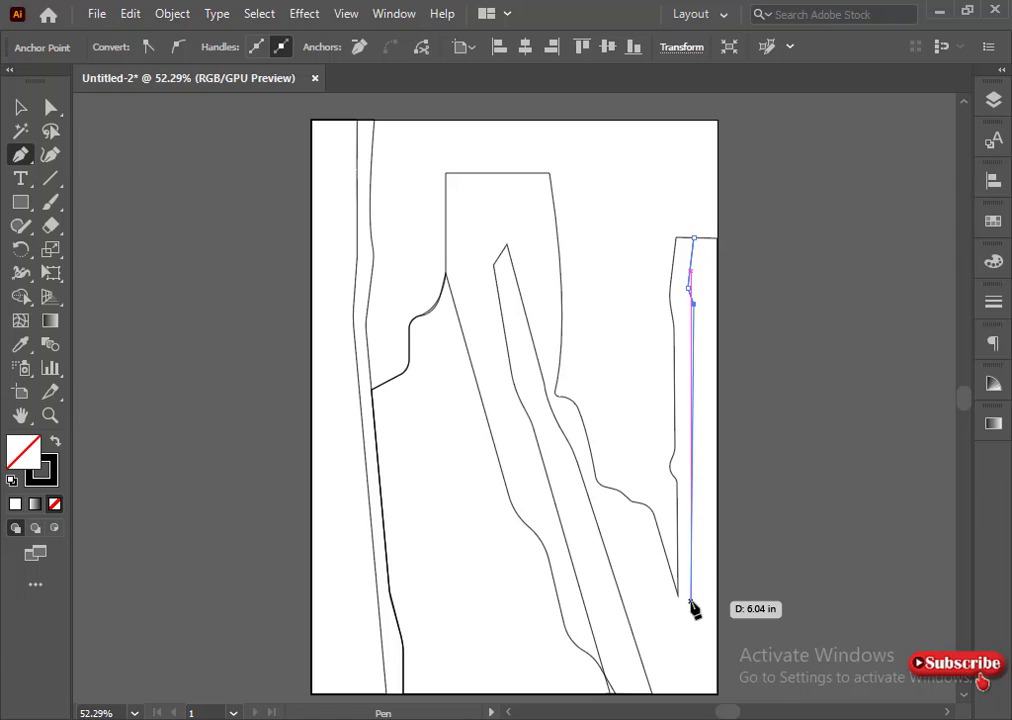
left_click(688, 564)
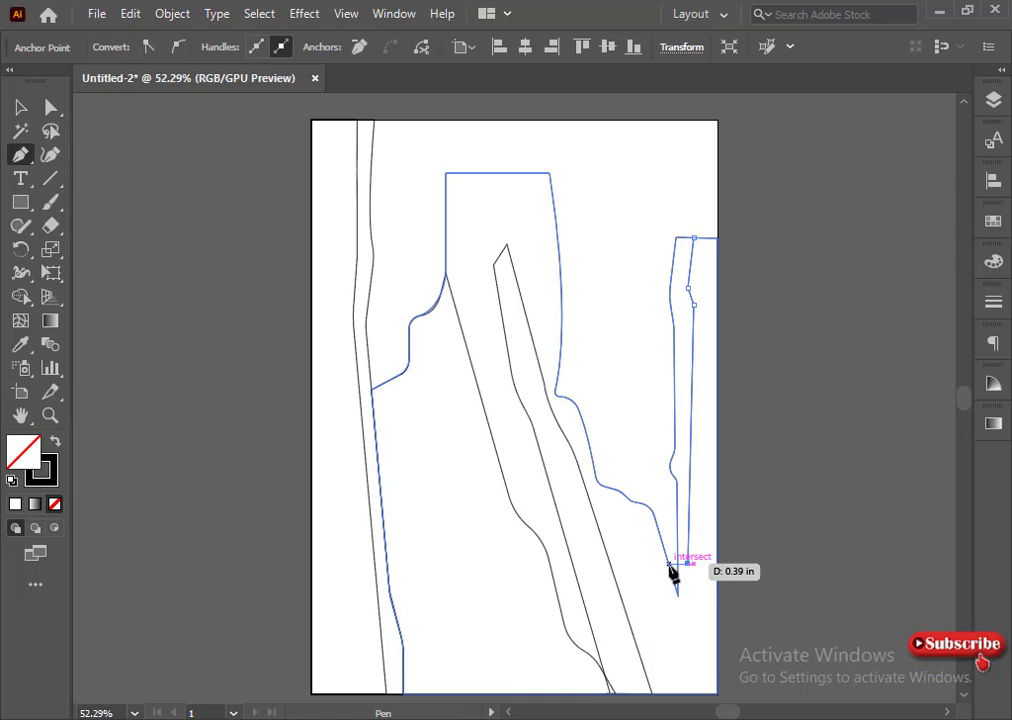
- Continue the path along the small rounded steps of the slope to the slanted band's right edge
left_click(655, 517)
left_click_drag(632, 501, 592, 487)
left_click(632, 501)
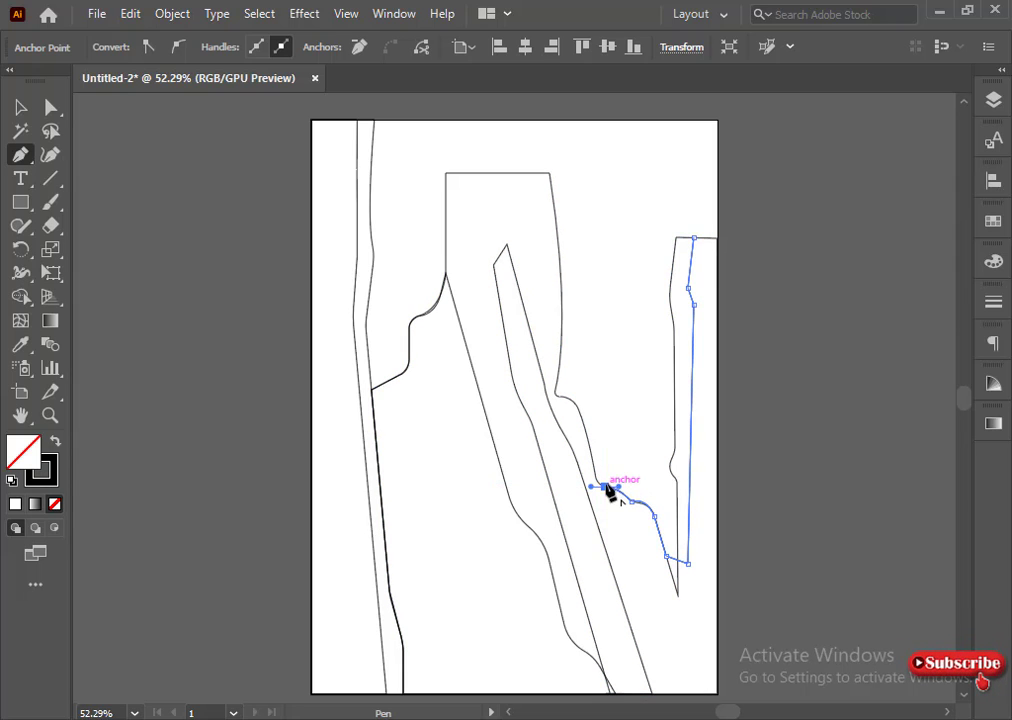
left_click(606, 487)
left_click(594, 469)
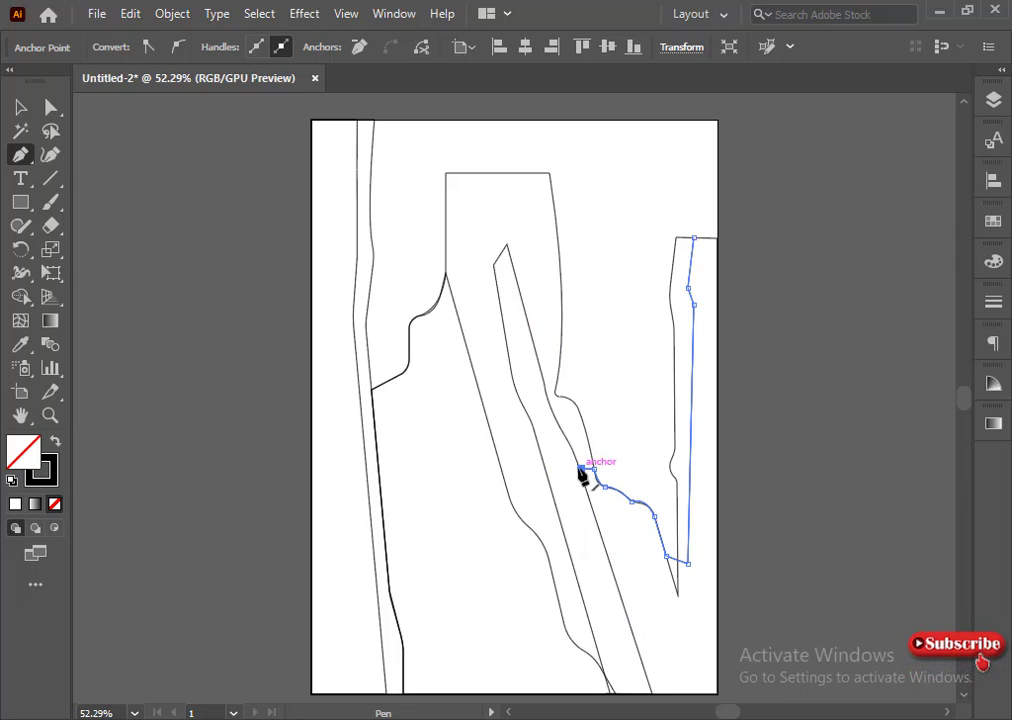
- Close the right foreground path down the band's right edge, around the artboard's lower-right corner and up to the column's top edge
left_click(652, 692)
left_click(718, 692)
left_click(764, 605)
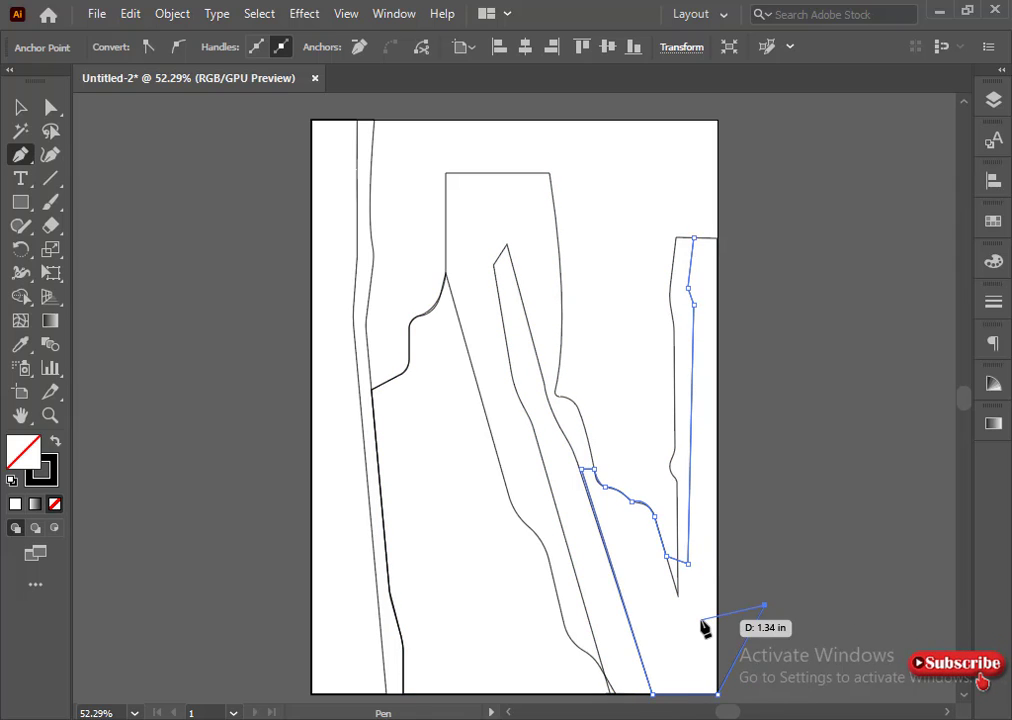
left_click(718, 238)
left_click(694, 238)
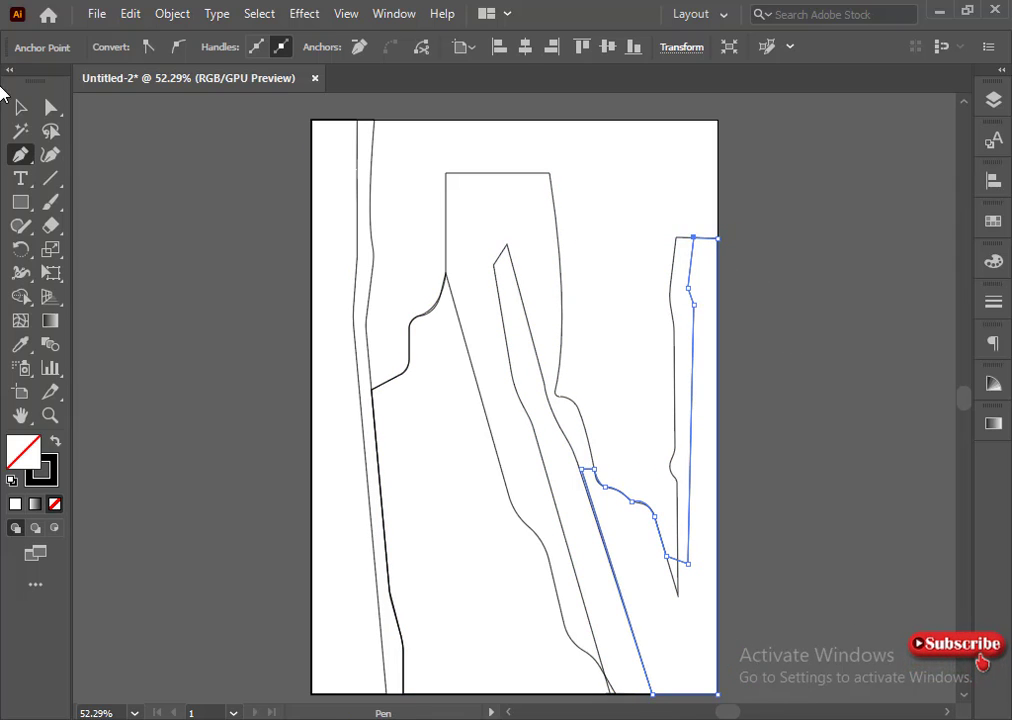
- Round the small bend in the line inside the right-hand column with a radius of about 0.87 in
left_click(50, 107)
left_click_drag(686, 318, 852, 228)
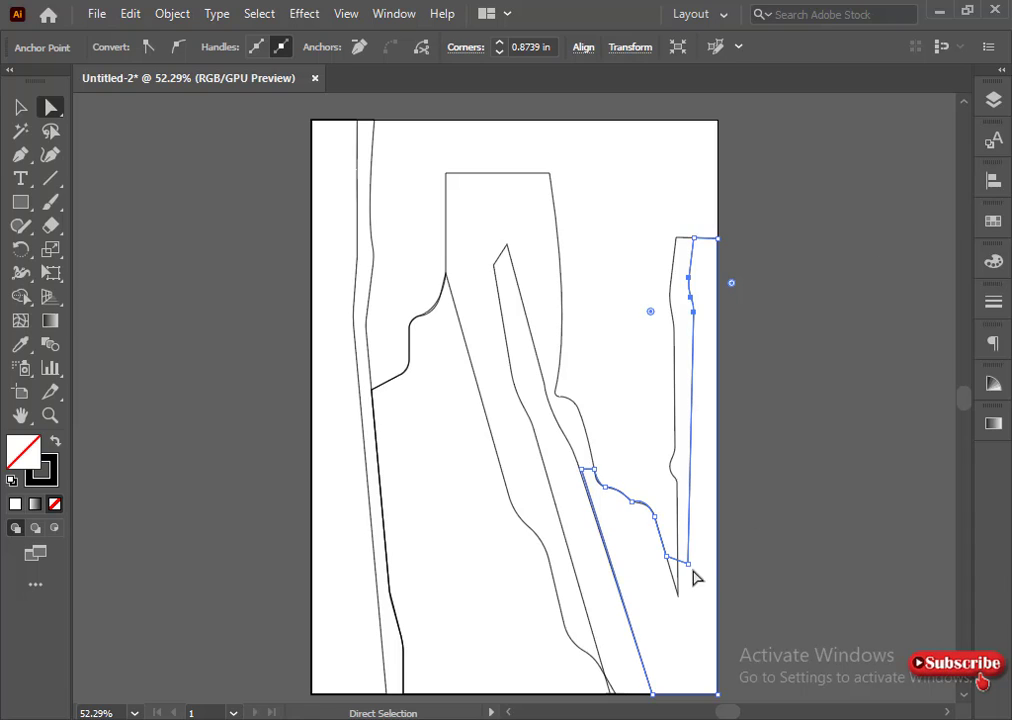
left_click(99, 403)
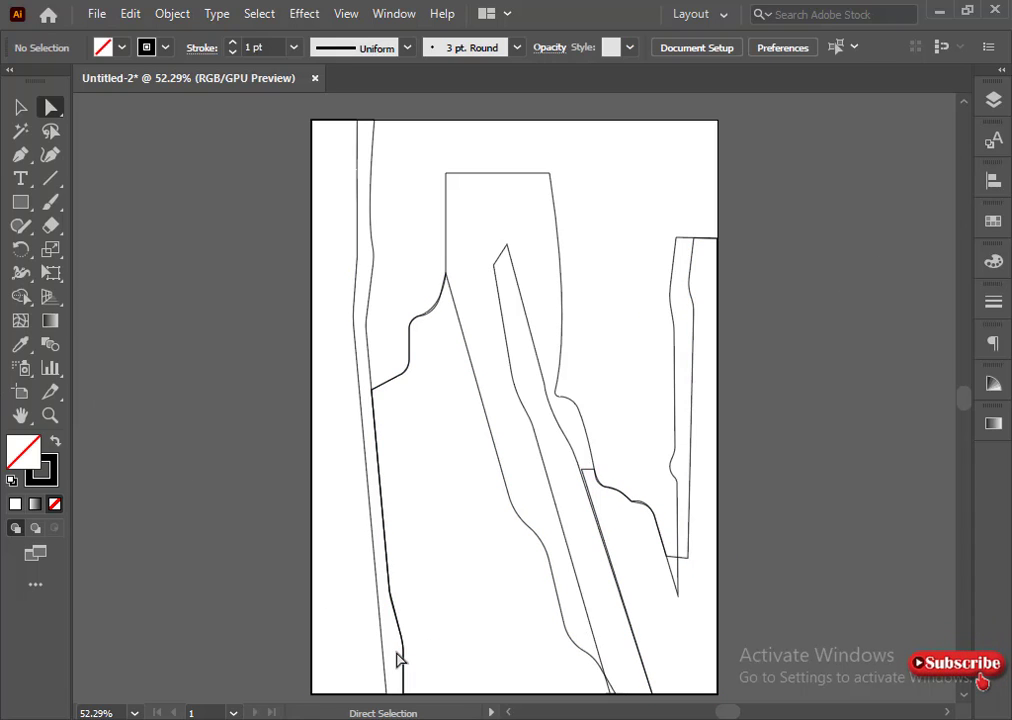
- Fill the wider left strip with coral red at hue 4.31°, saturation 65.49% and brightness 100%
left_click(368, 202)
key("F6")
left_click(774, 418)
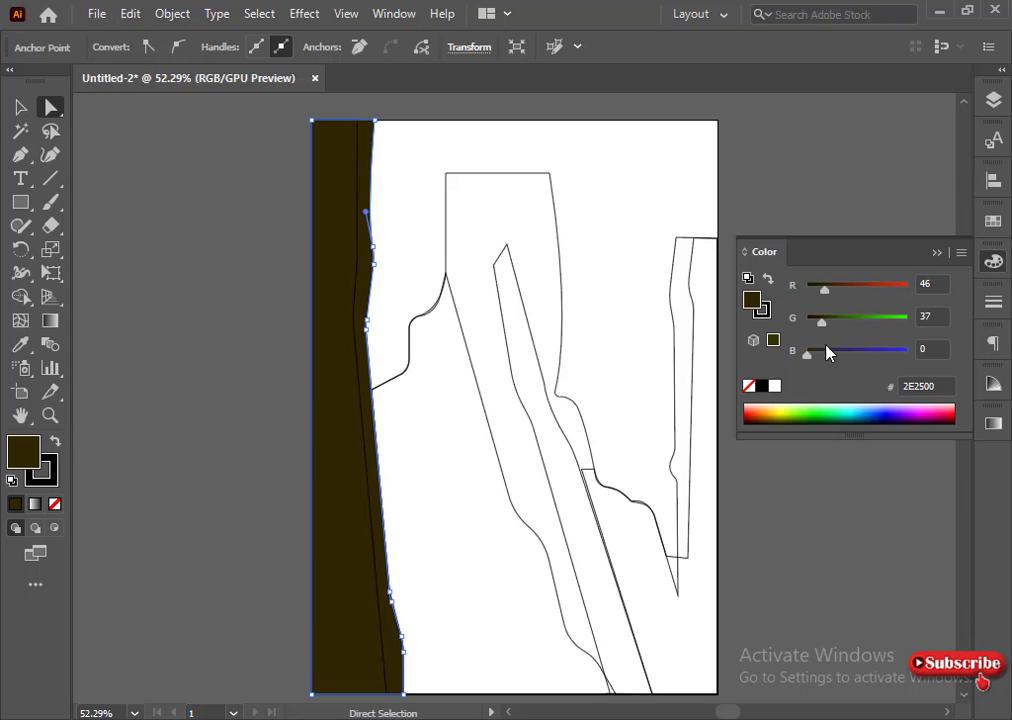
left_click(959, 253)
left_click_drag(867, 289, 805, 288)
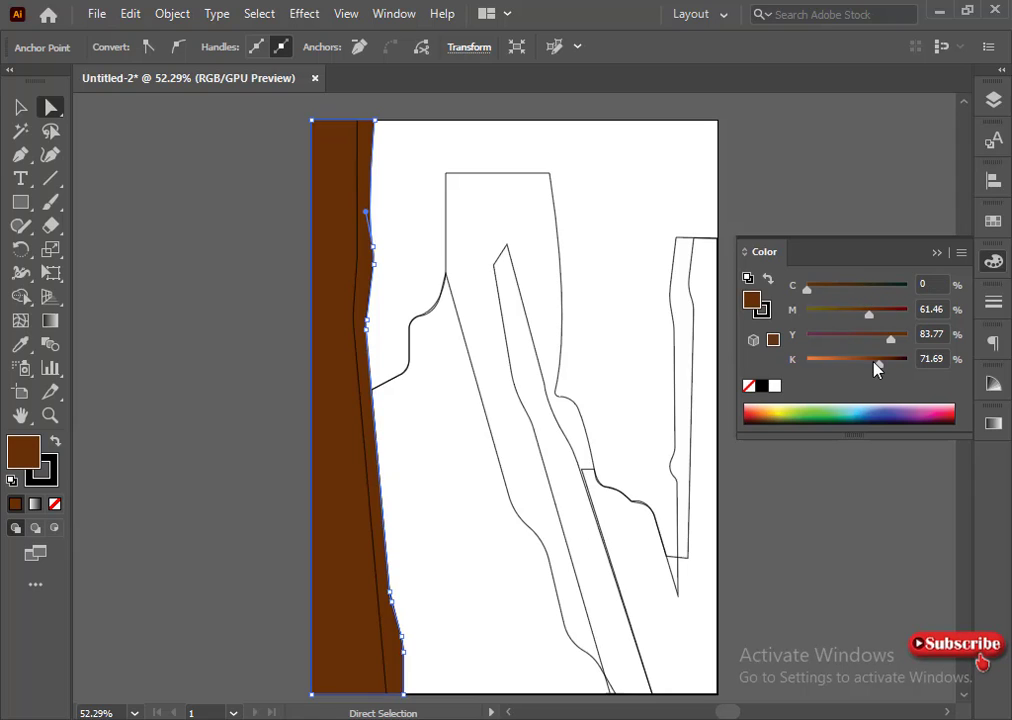
left_click_drag(869, 366, 853, 364)
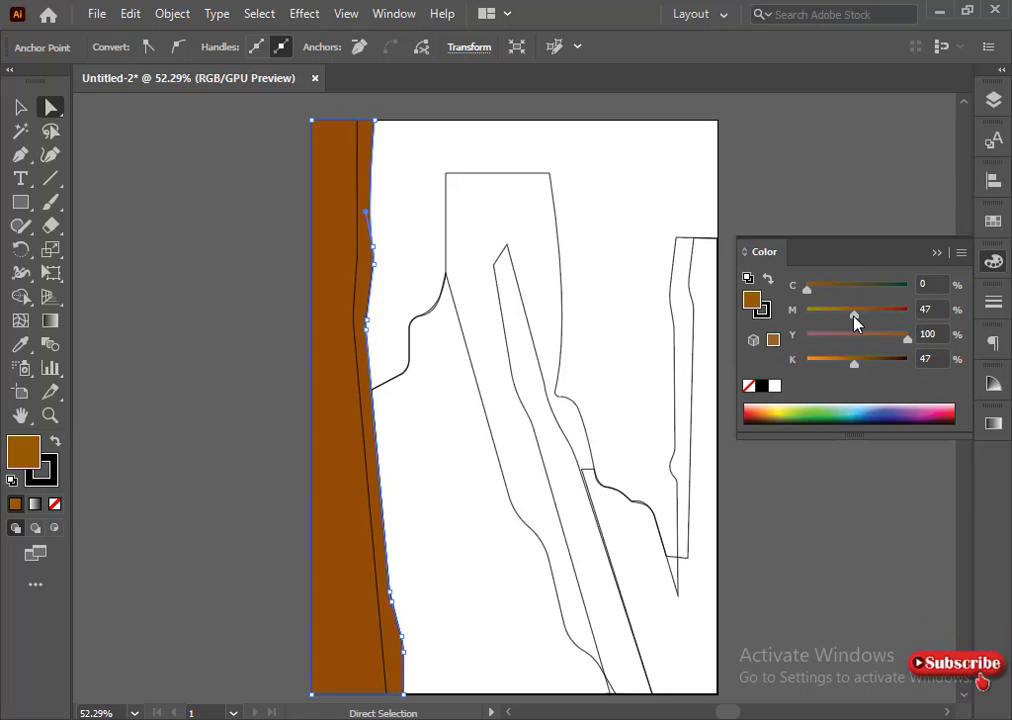
left_click_drag(855, 318, 864, 316)
left_click_drag(854, 366, 829, 362)
left_click_drag(863, 314, 886, 315)
left_click(961, 252)
left_click(880, 343)
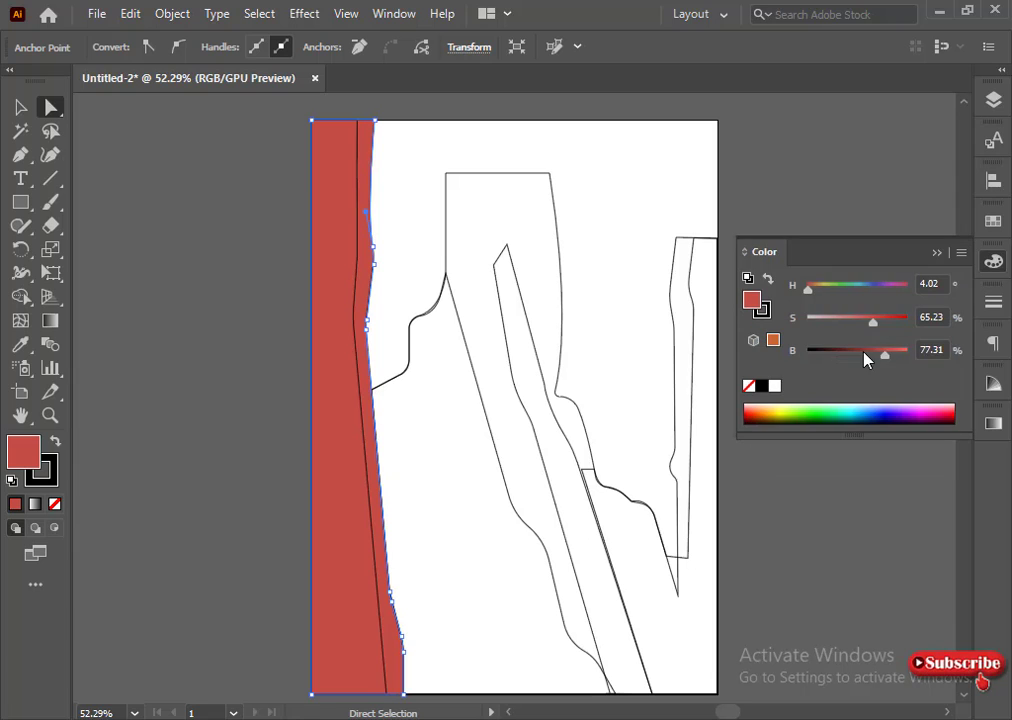
left_click_drag(897, 358, 918, 350)
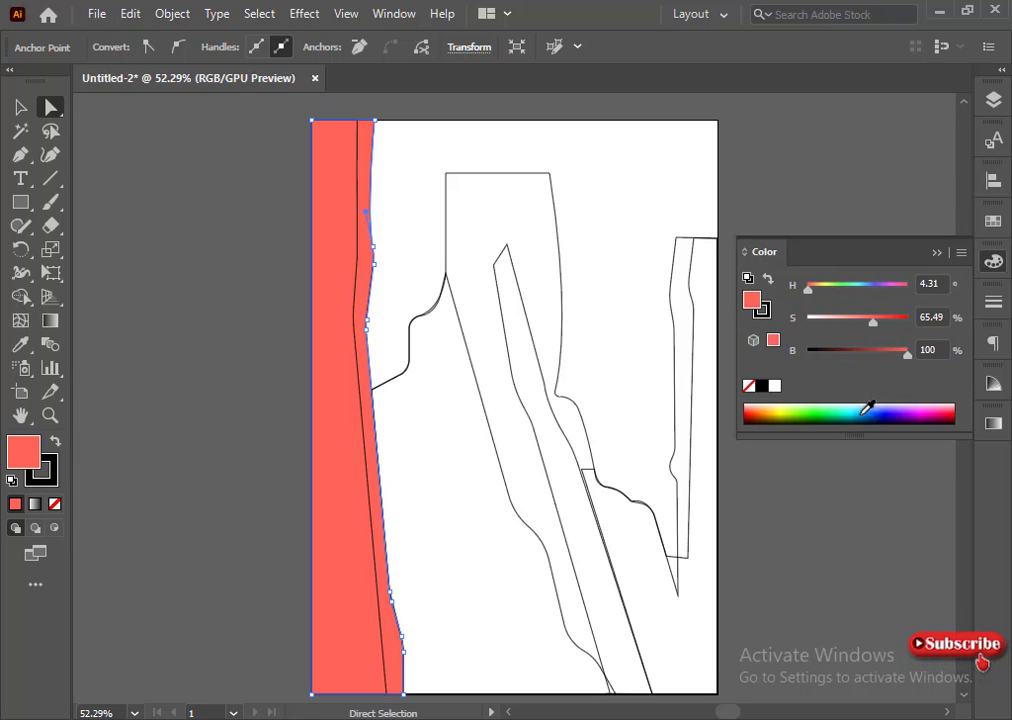
left_click(198, 461)
- Fill the narrower left strip with dark maroon at C 41, M 84, Y 62.67 and K 51%
left_click(368, 486)
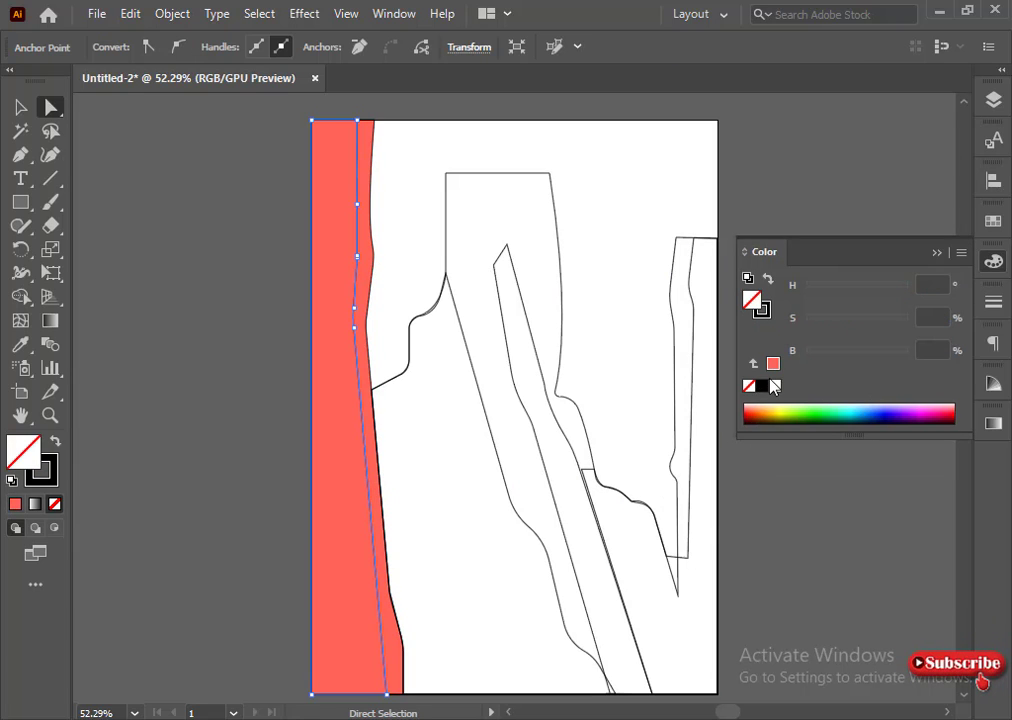
left_click(961, 252)
left_click(804, 350)
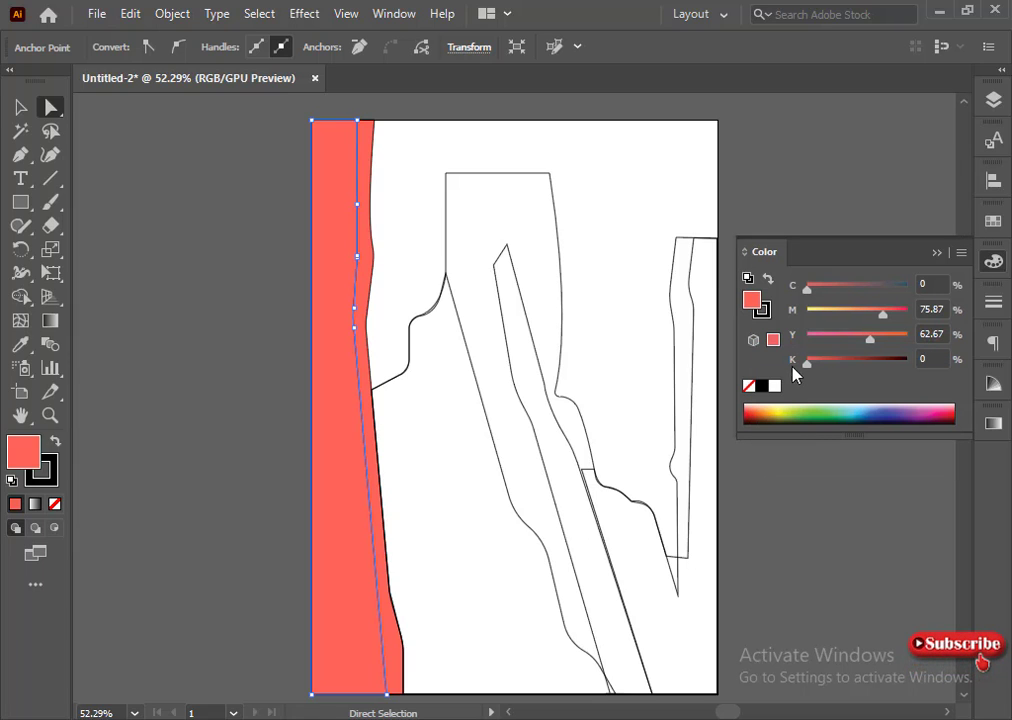
left_click_drag(807, 358, 862, 364)
left_click(848, 290)
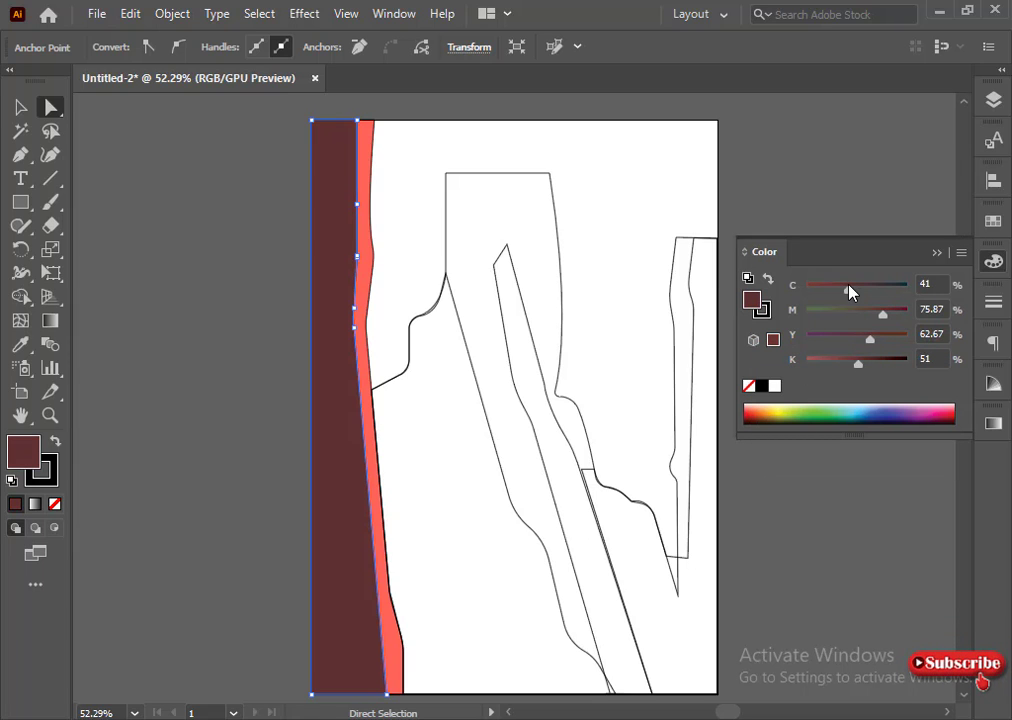
left_click(243, 306)
- Fill the stepped tower silhouette with the coral red sampled from the wider left strip
left_click(517, 194)
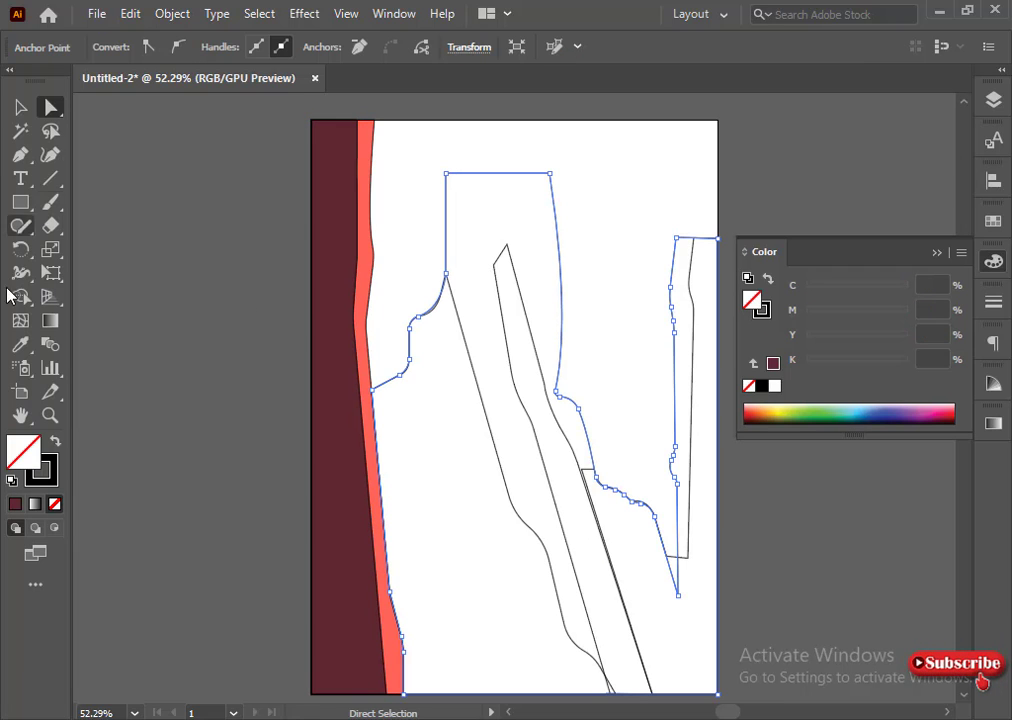
key("shift+s")
key("i")
left_click(364, 334)
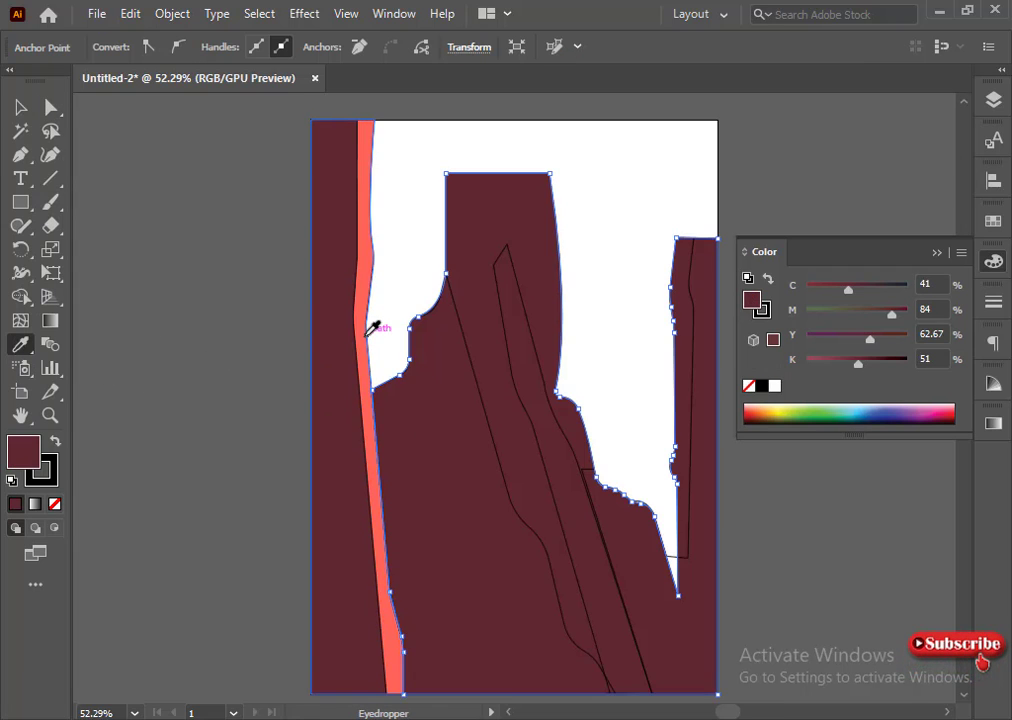
left_click(365, 333)
key("v")
left_click(264, 328)
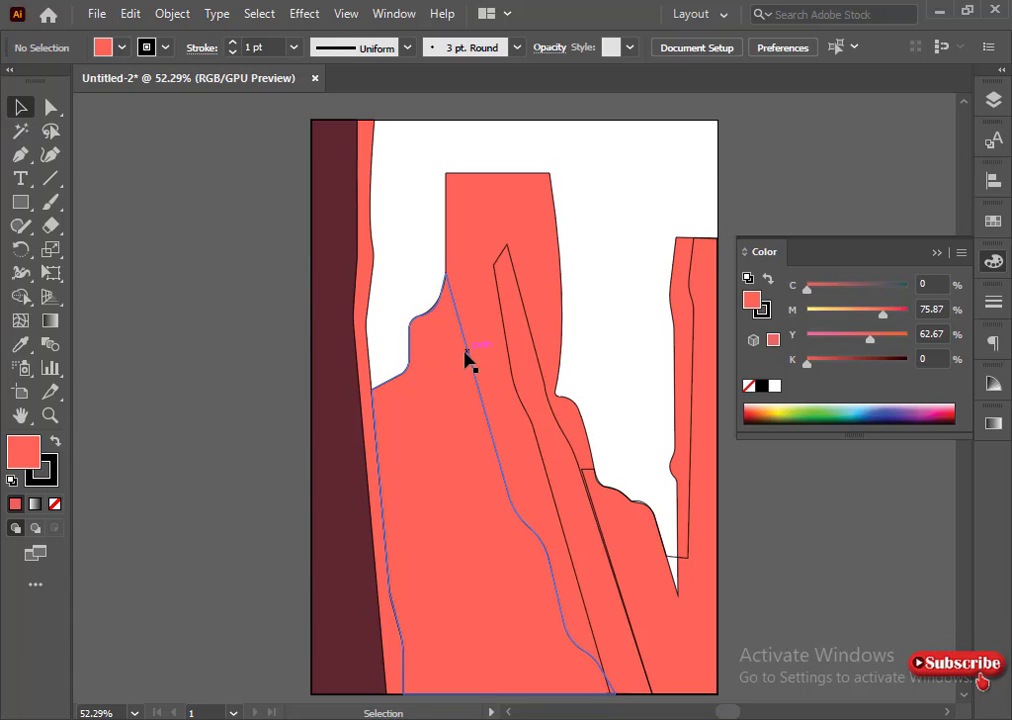
- Fill the foreground slope, the slanted band and the right foreground shape with maroon sampled from the narrower left strip
left_click(466, 352)
left_click(544, 391, "shift")
left_click(596, 477, "shift")
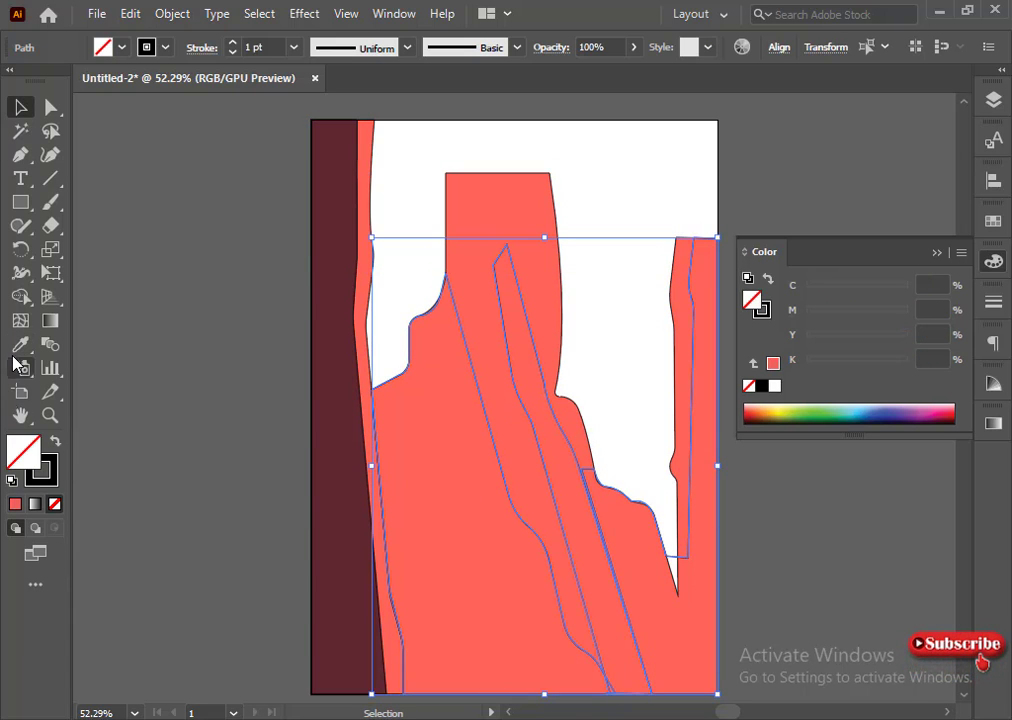
key("i")
left_click(368, 511)
left_click(20, 107)
left_click(229, 141)
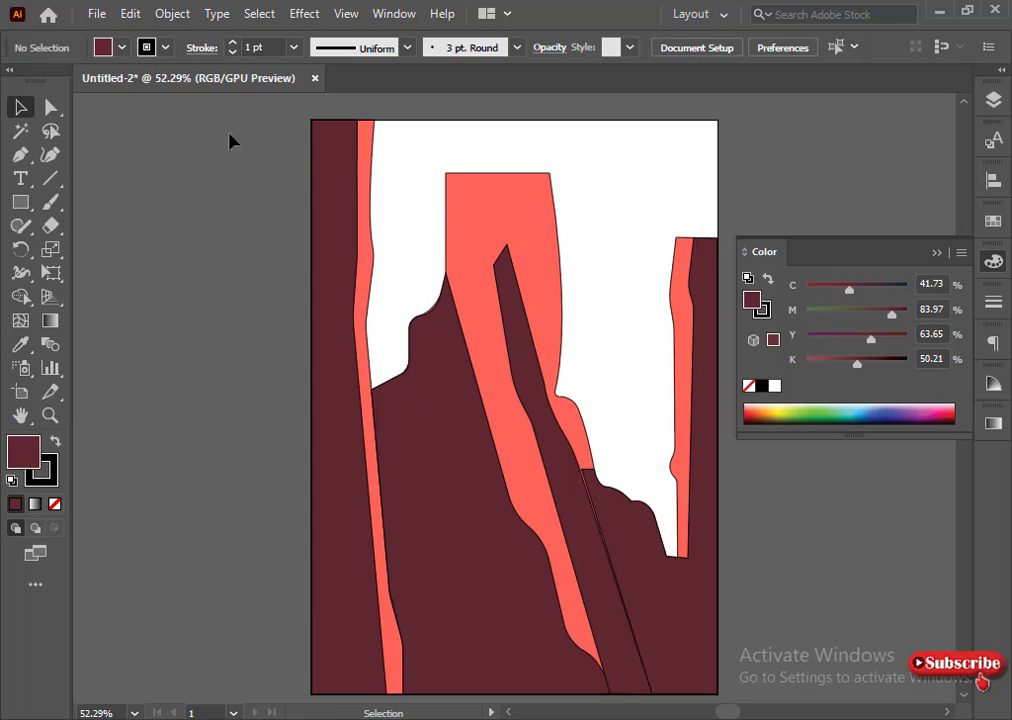
- Remove the stroke from all the artwork
scroll(229, 141, "down", 3)
key("ctrl+a")
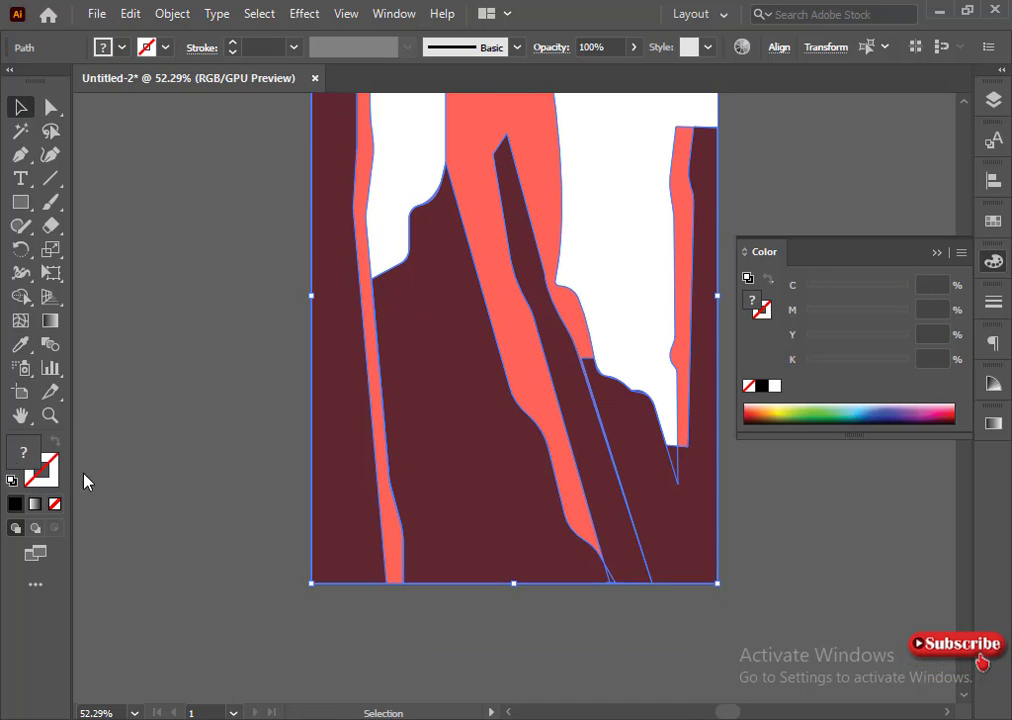
left_click(198, 445)
scroll(197, 456, "up", 3)
- Shift the right foreground shape's upper-left corner onto the slanted band to close the thin coral gap between them
left_click(50, 107)
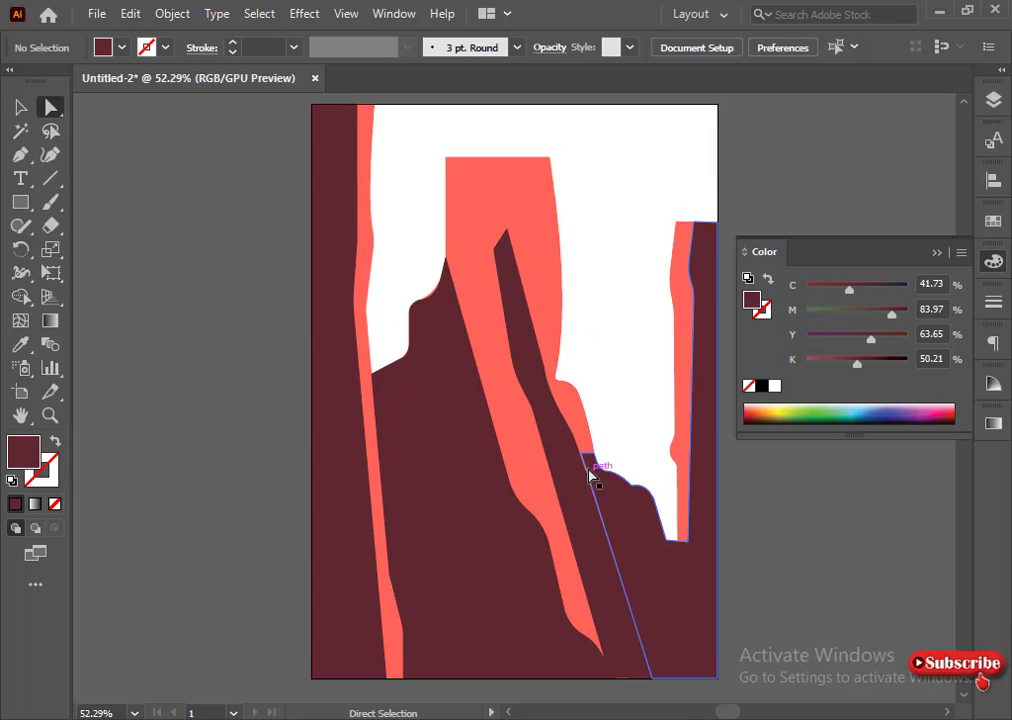
left_click(590, 478)
left_click(20, 107)
left_click(222, 470)
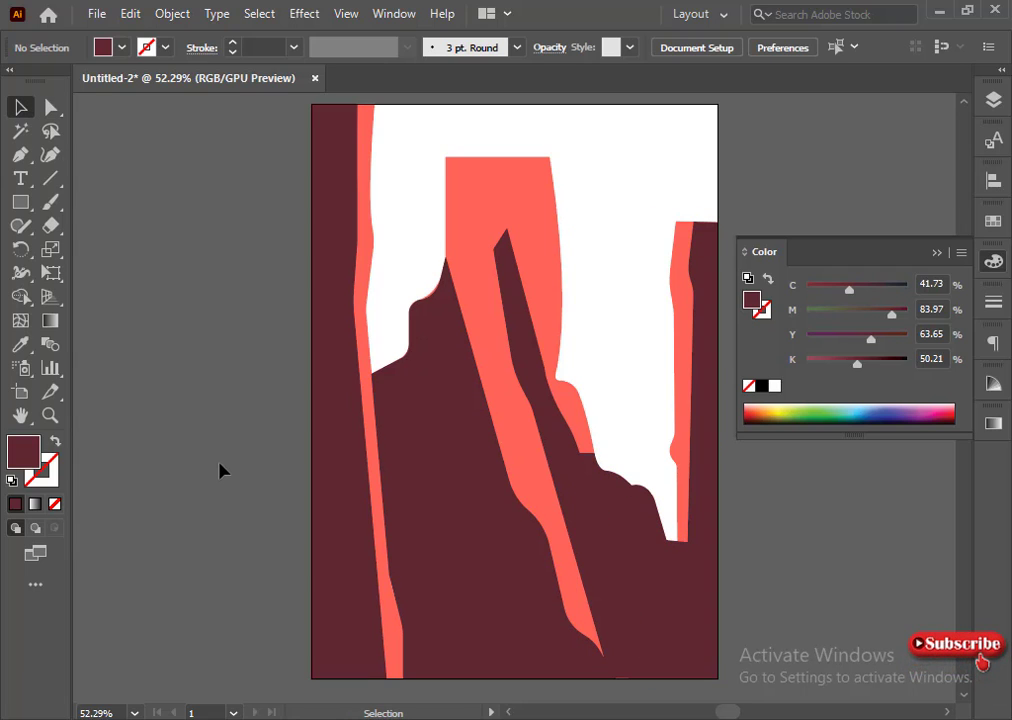
- Draw a closed rectangle with the Pen tool across the artboard's full width, from its top edge to just above the bottom
left_click(20, 155)
scroll(327, 113, "up", 1)
left_click(312, 119)
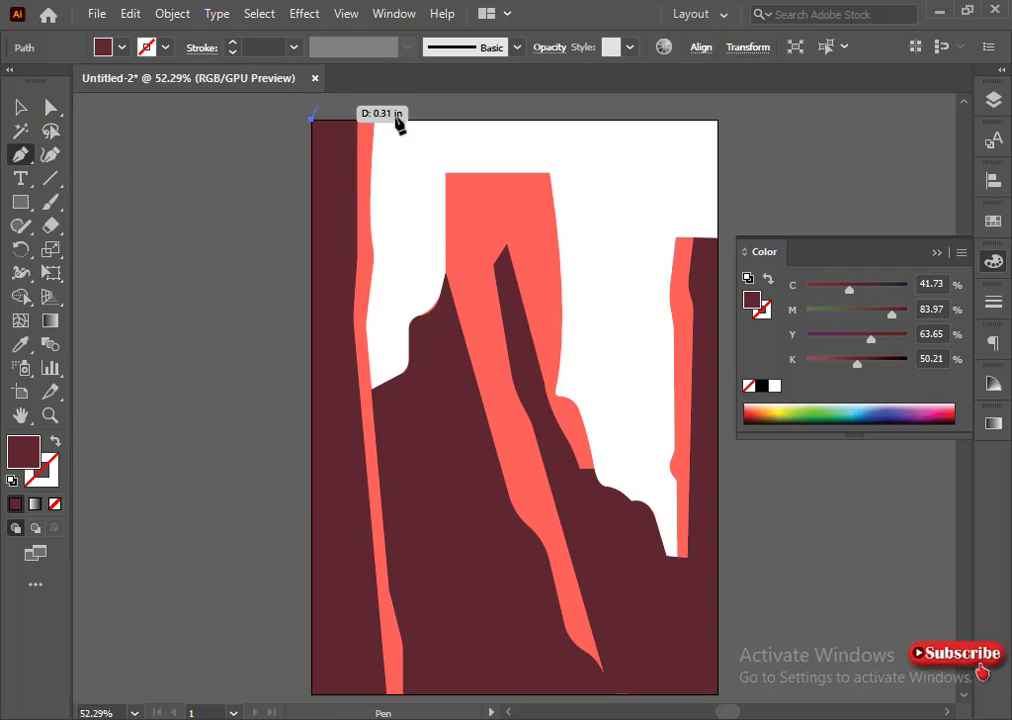
left_click(718, 119)
left_click(716, 638)
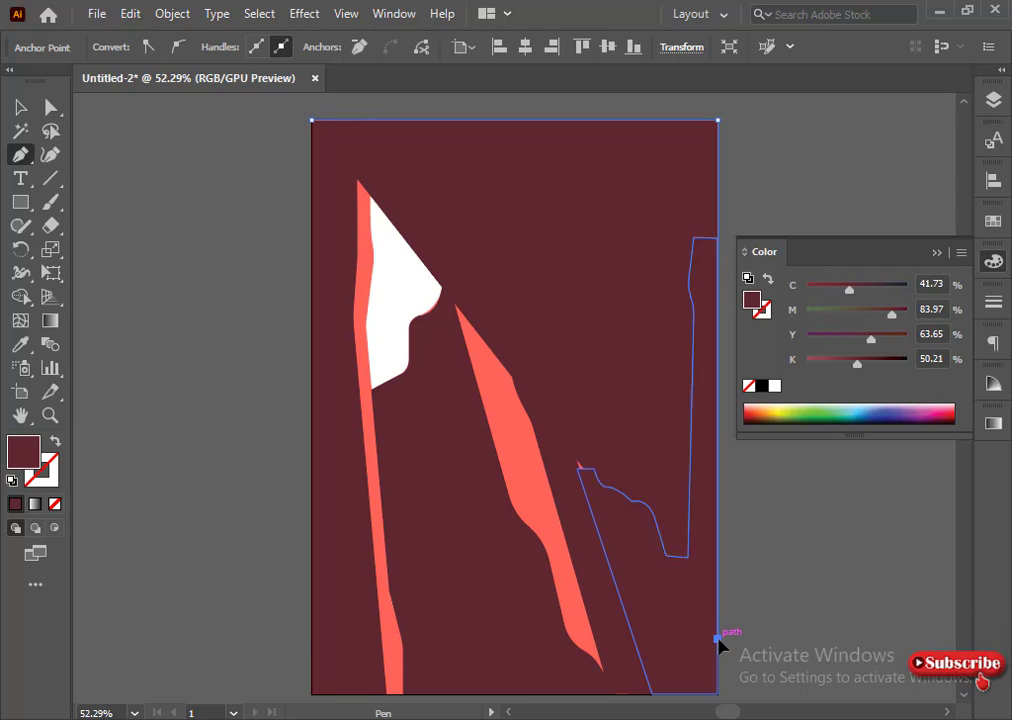
left_click(312, 639)
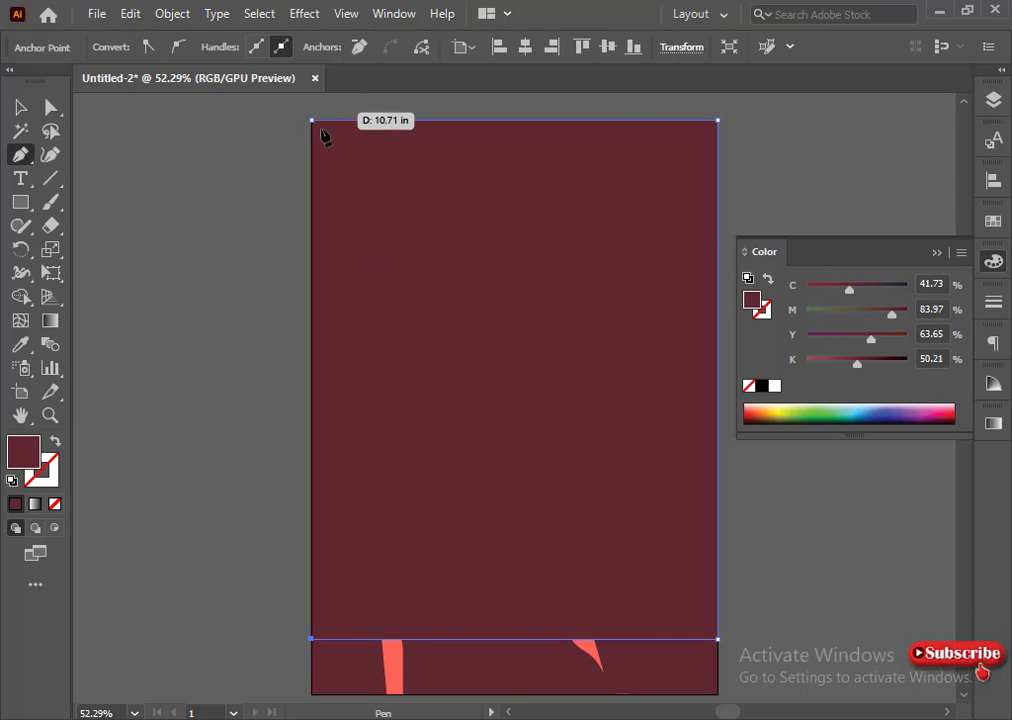
left_click(54, 507)
- Fill the rectangle with sky blue at C 55, M 9.8, Y 15 and K 0%
left_click(860, 412)
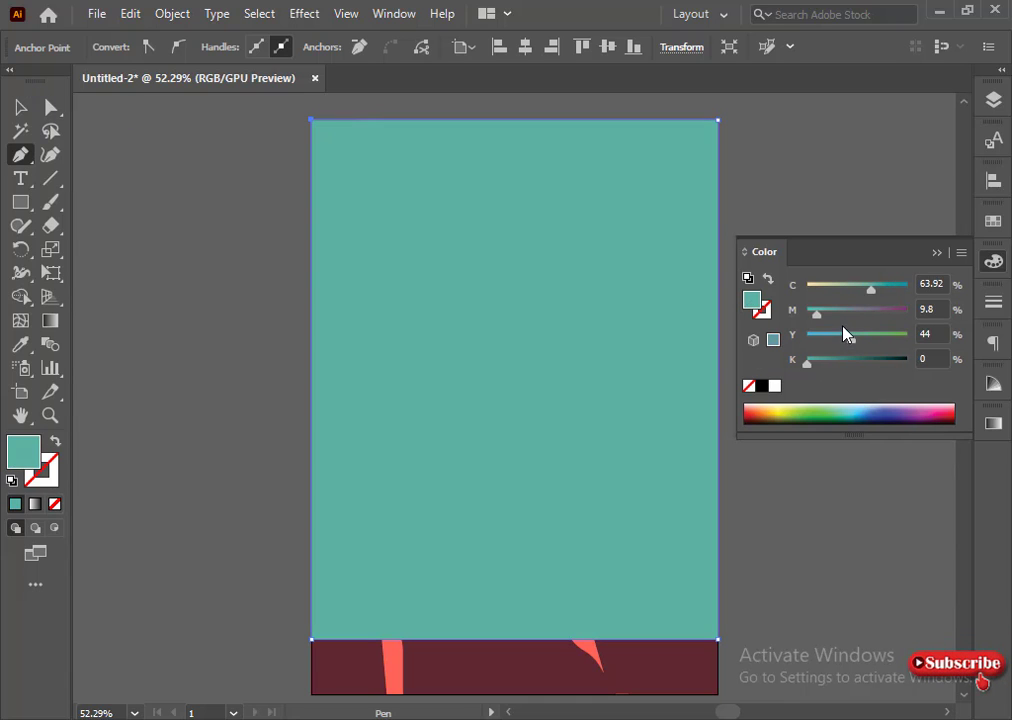
left_click_drag(871, 289, 862, 289)
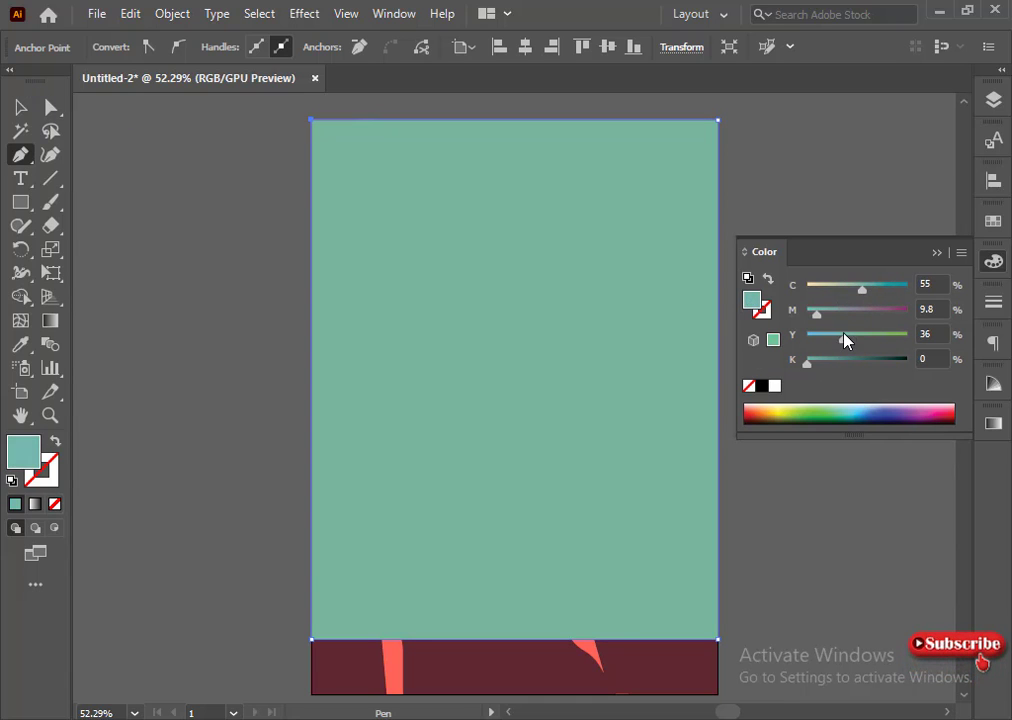
left_click_drag(831, 340, 818, 342)
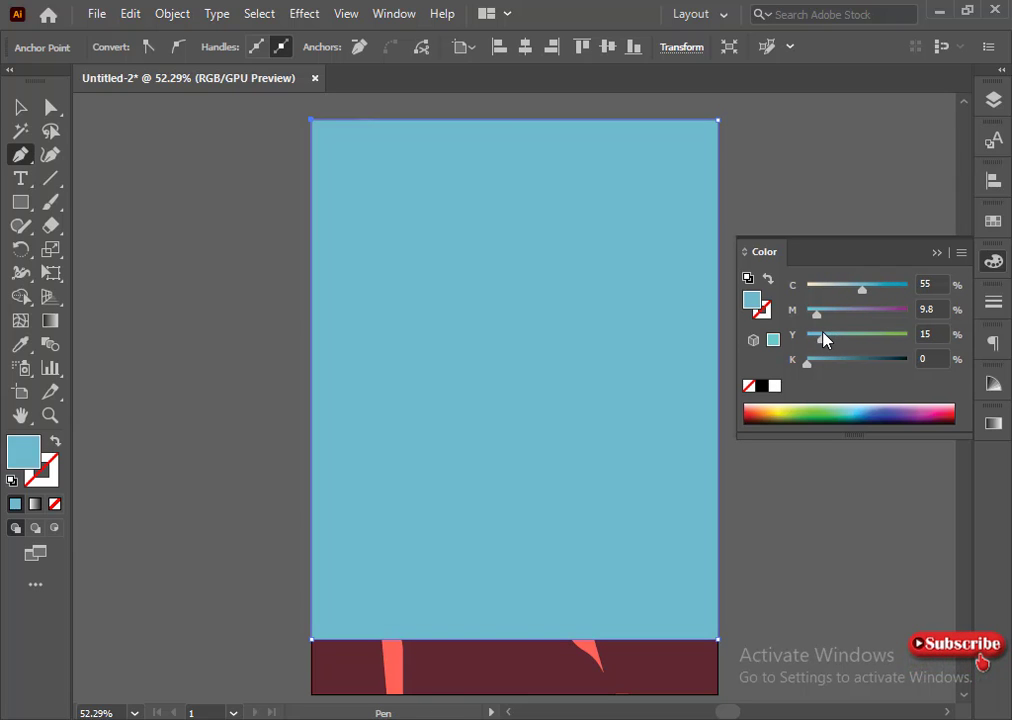
- Send the sky rectangle behind all the other shapes
left_click(20, 108)
right_click(422, 445)
mouse_move(474, 617)
left_click(700, 677)
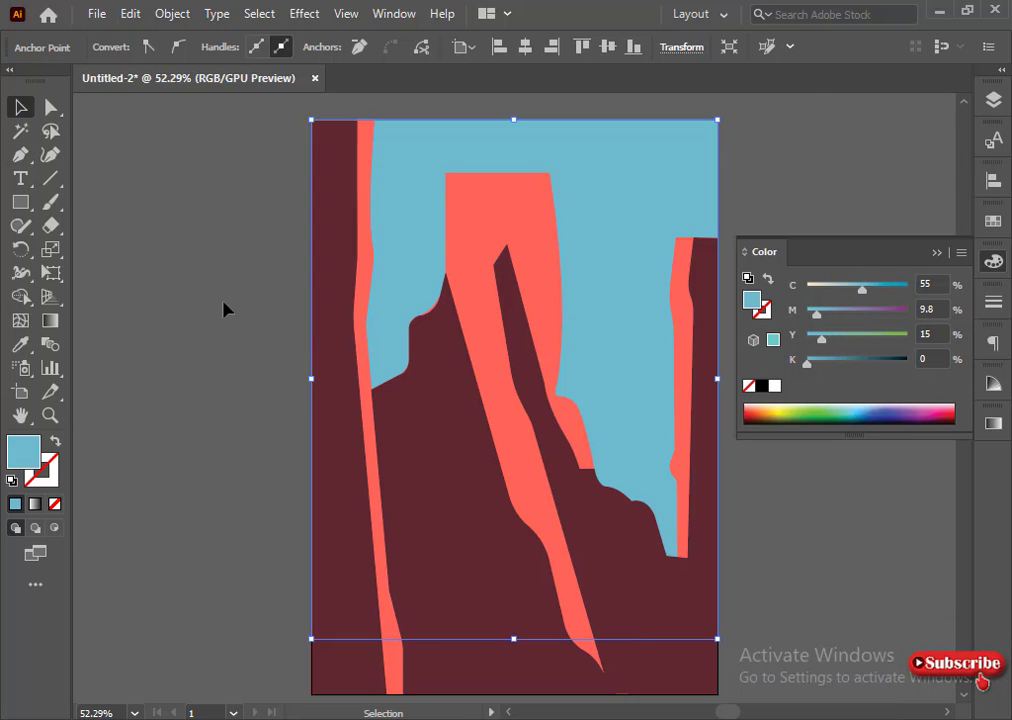
left_click(237, 313)
- Reshape the curve below the foreground slope's peak so it covers the coral sliver along its left edge
left_click(451, 358)
left_click(54, 107)
left_click(446, 274)
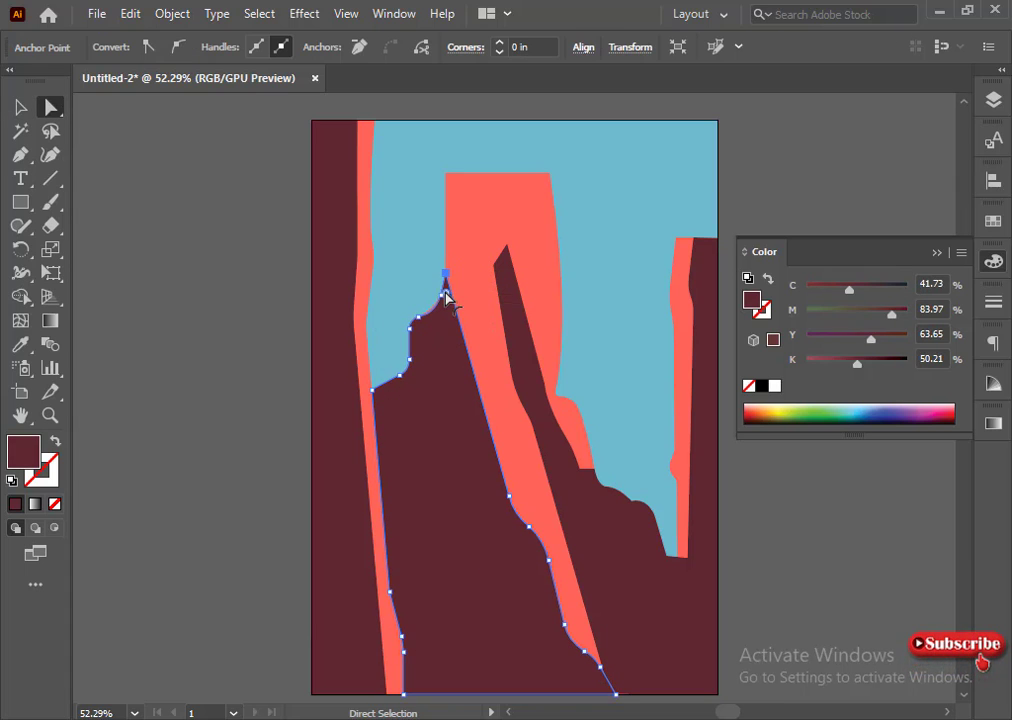
left_click(418, 317)
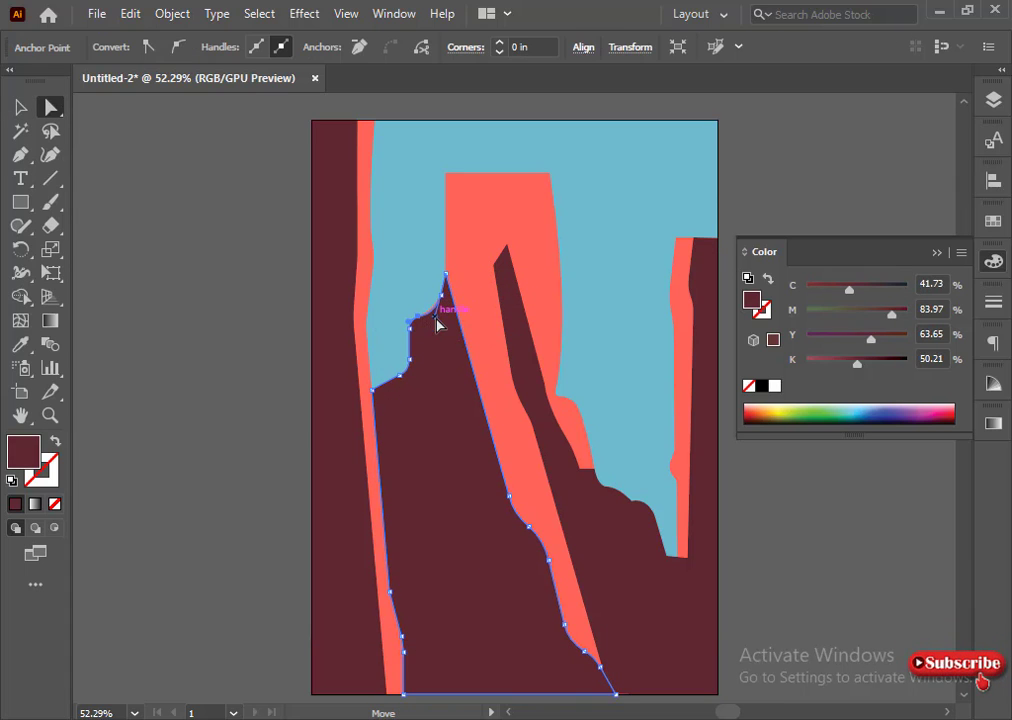
left_click(215, 314)
left_click(438, 287)
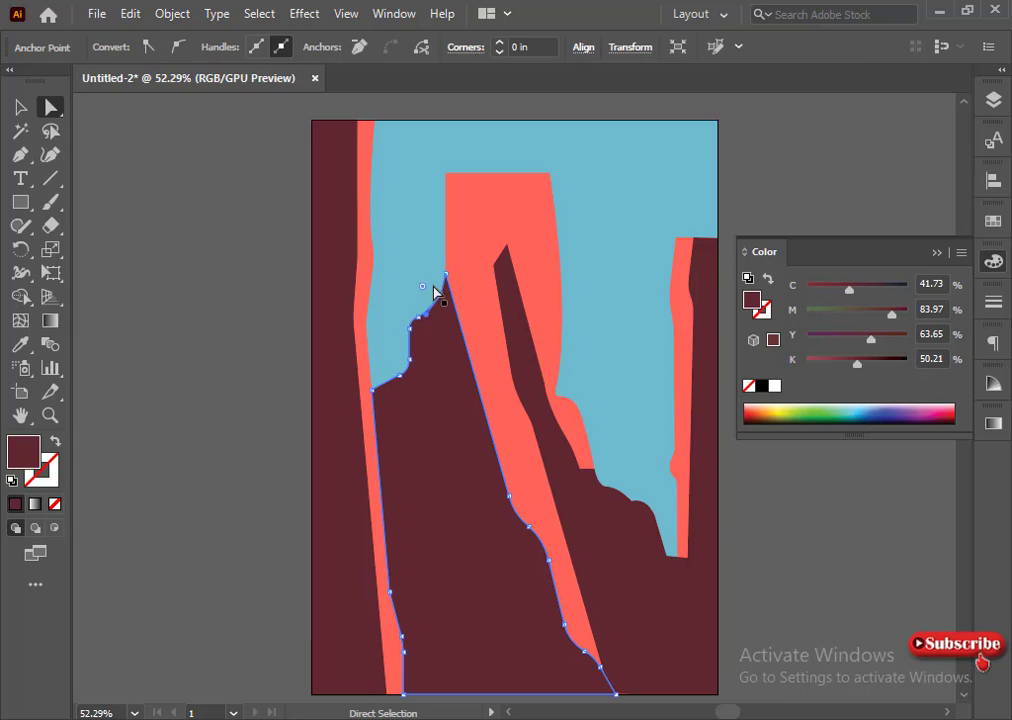
left_click(182, 290)
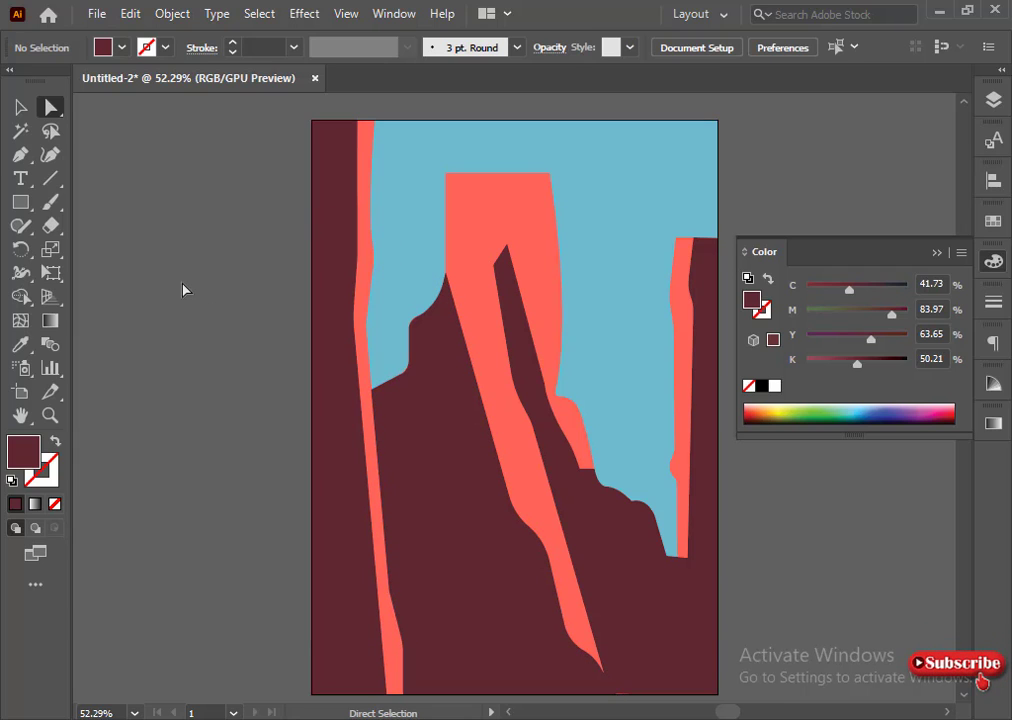
- Move the left anchor point just below the tip of the central maroon crevice inward to make its tip narrower
left_click(20, 107)
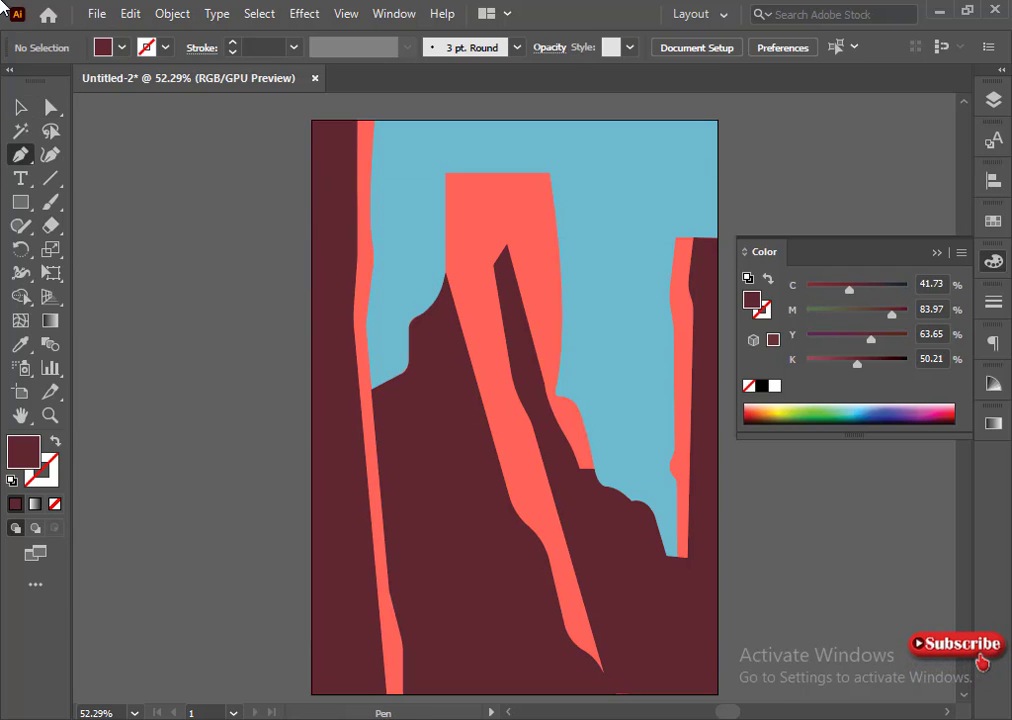
left_click(50, 107)
left_click(502, 280)
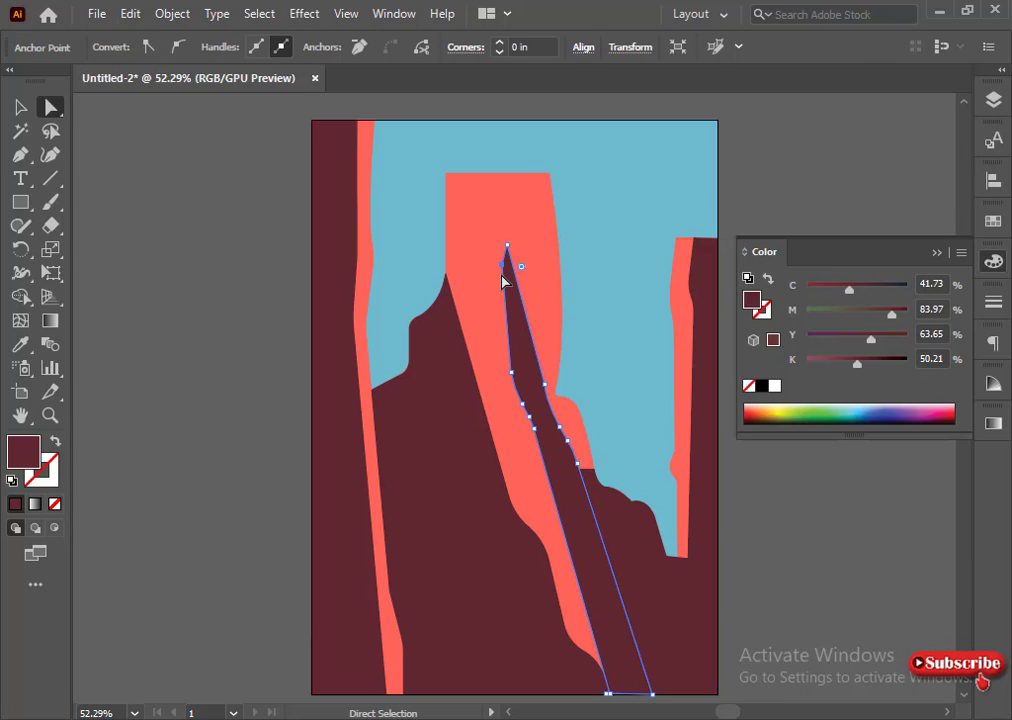
left_click(219, 181)
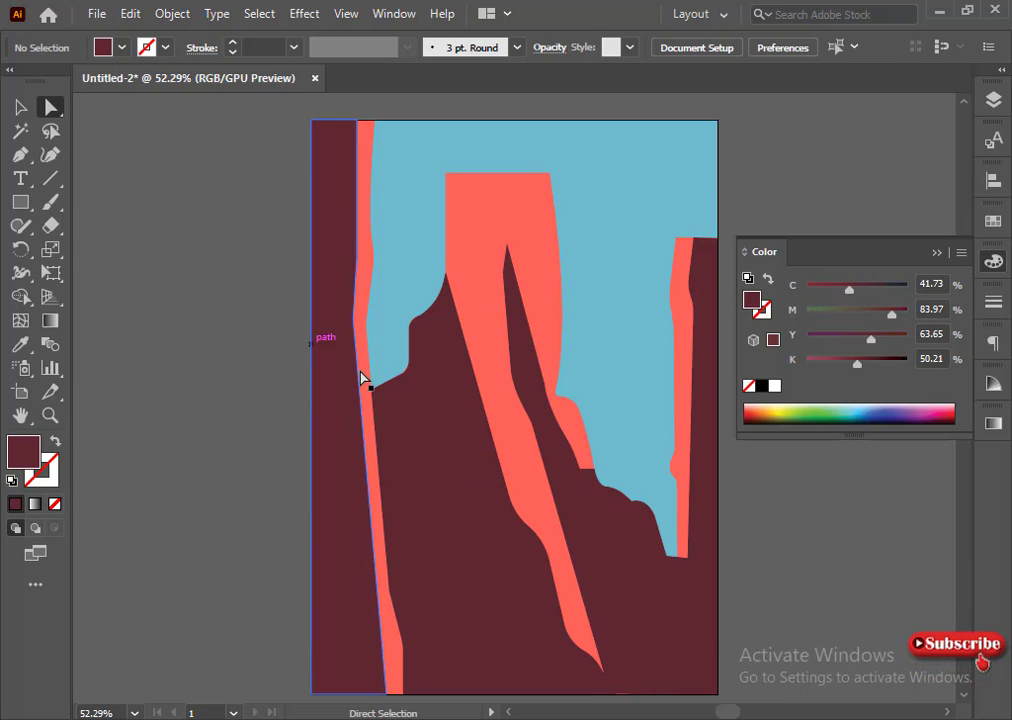
left_click(513, 362)
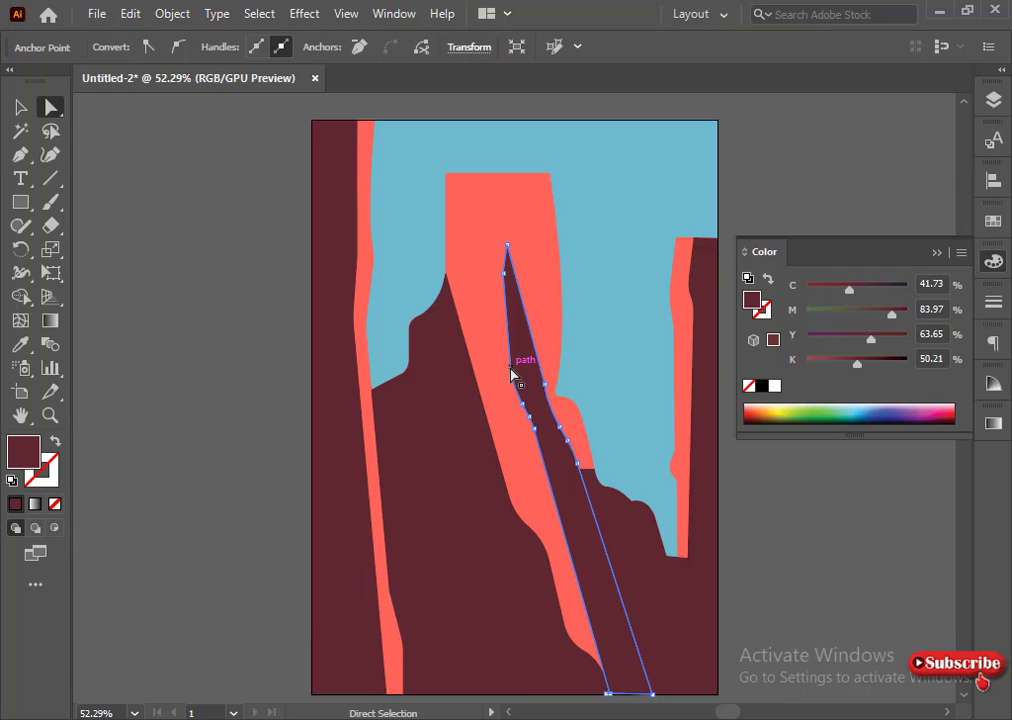
key("u")
left_click(20, 106)
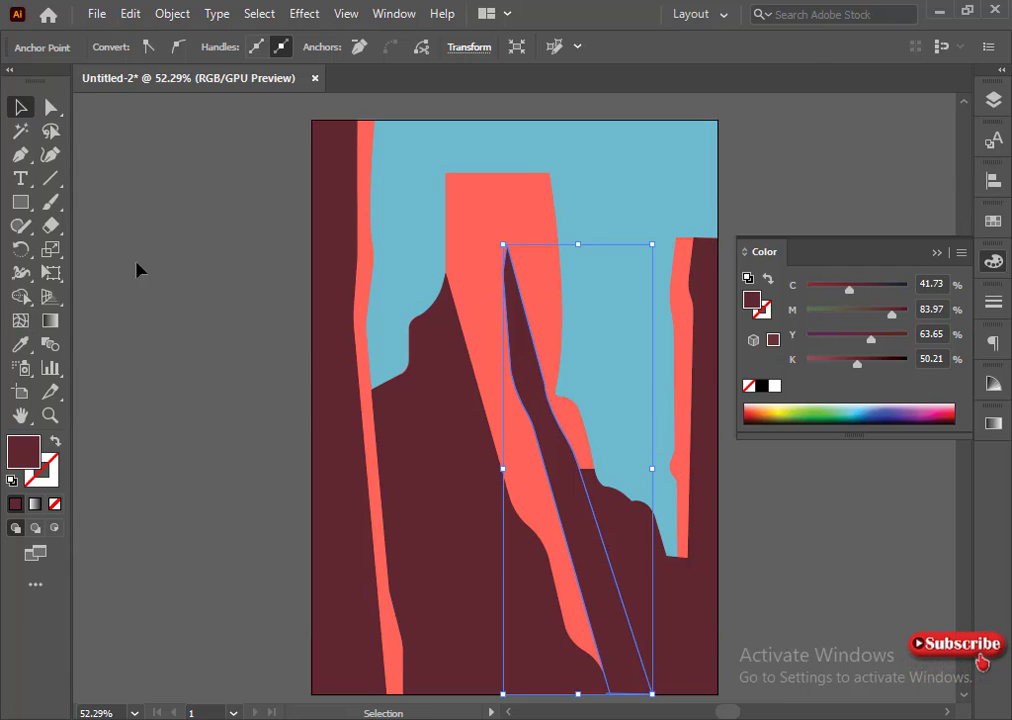
left_click(136, 263)
- Shift the lower left-edge anchor points of the central maroon crevice slightly right, including the one at its base
left_click(50, 107)
left_click(532, 411)
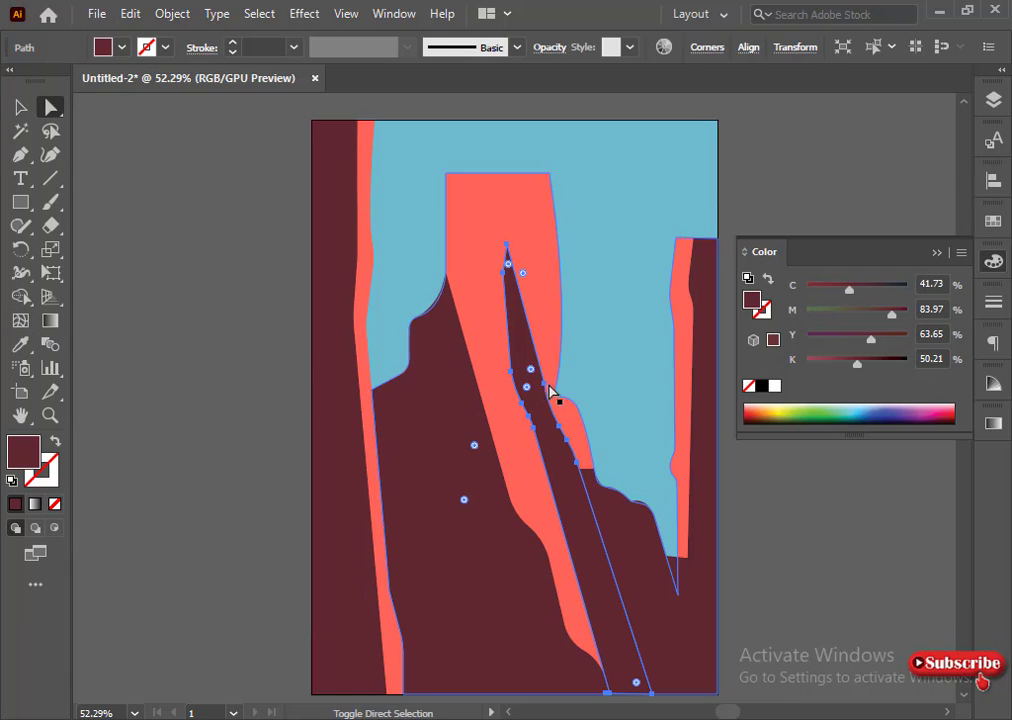
left_click(559, 428)
left_click_drag(568, 447, 579, 462)
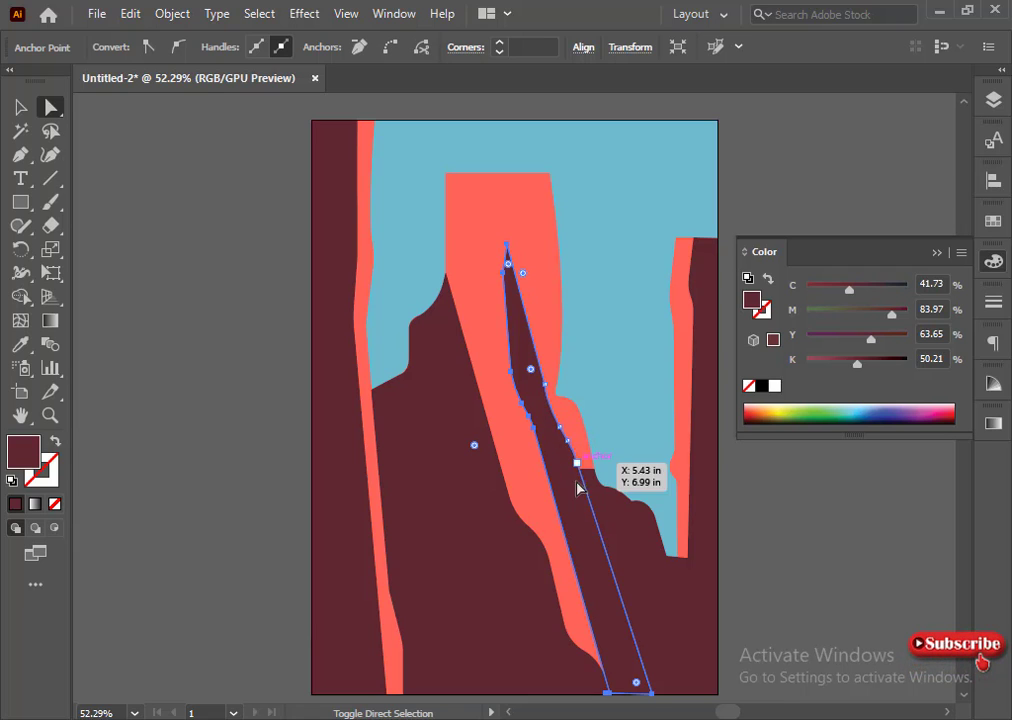
left_click(507, 245, "shift")
left_click(503, 272, "shift")
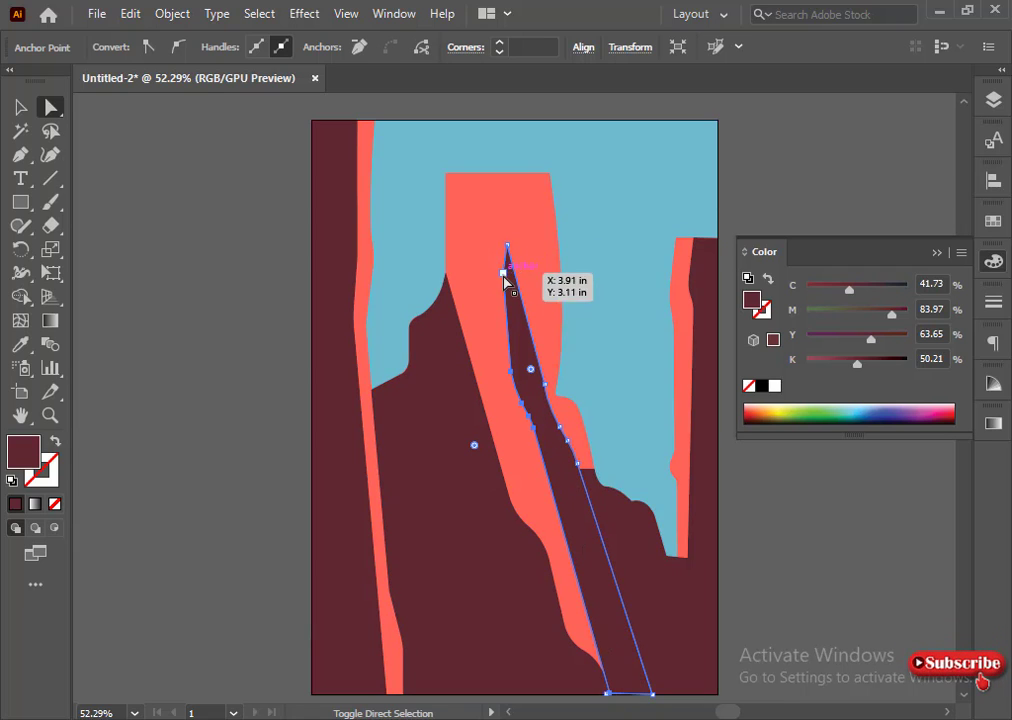
key("Right")
key("Right")
key("Right")
key("Right")
key("Right")
key("Right")
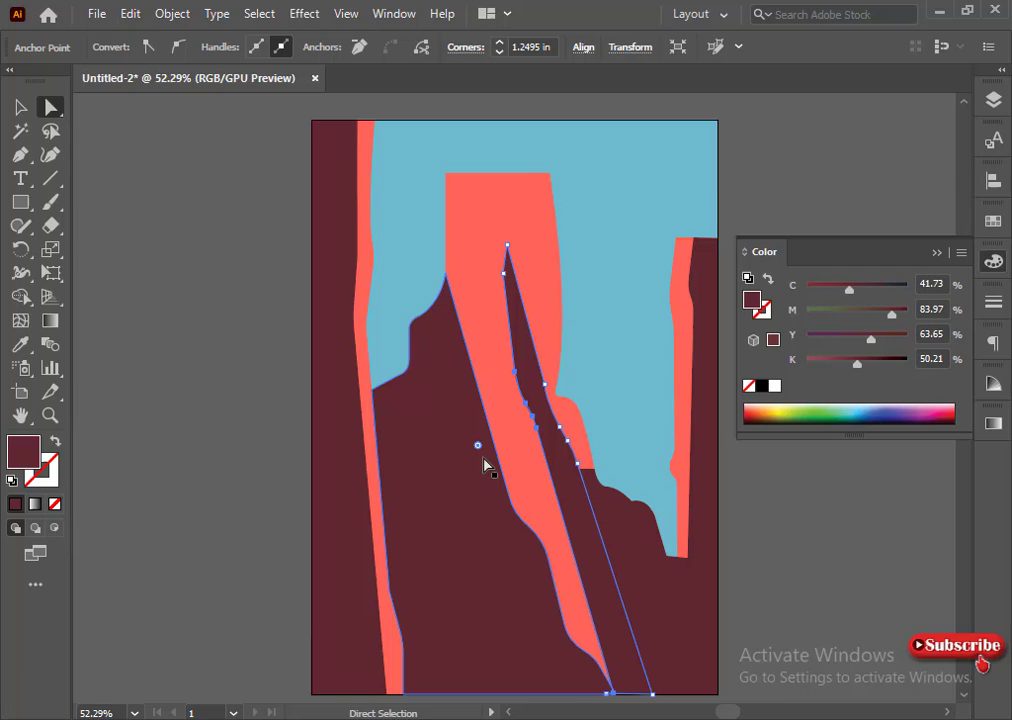
left_click(613, 693, "shift")
mouse_move(412, 718)
left_click(621, 707)
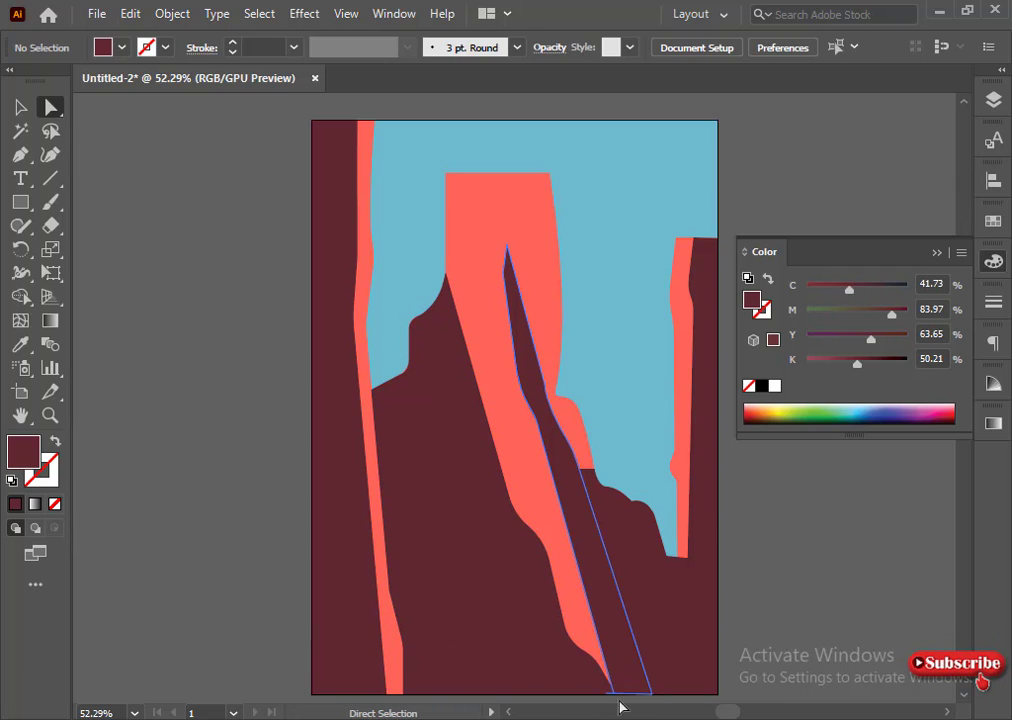
left_click(612, 693)
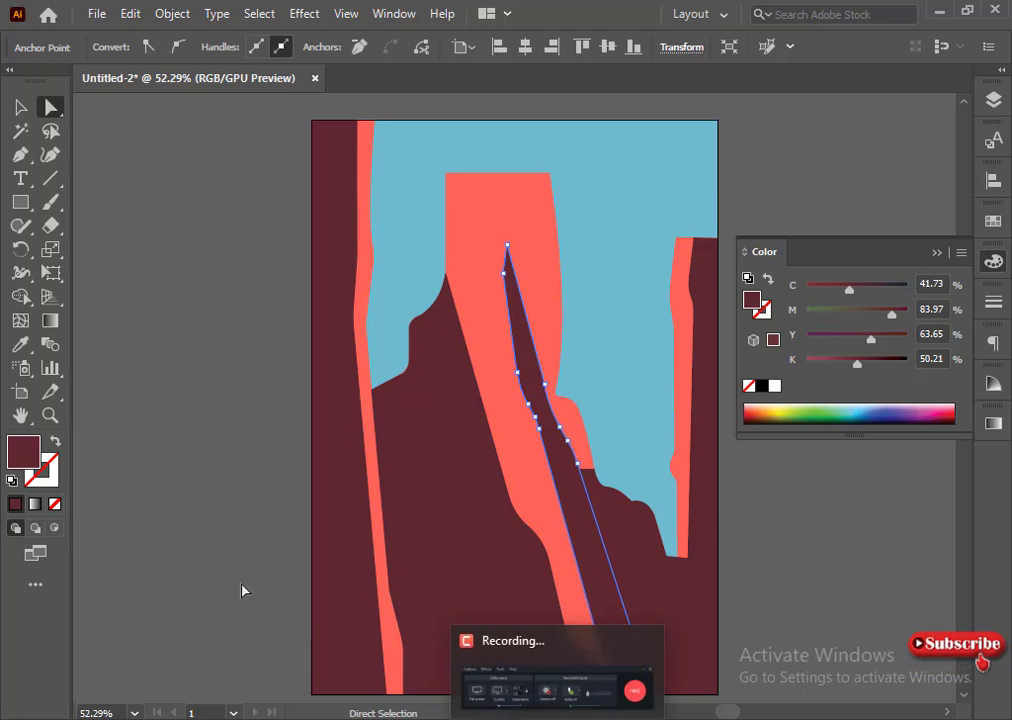
left_click(200, 554)
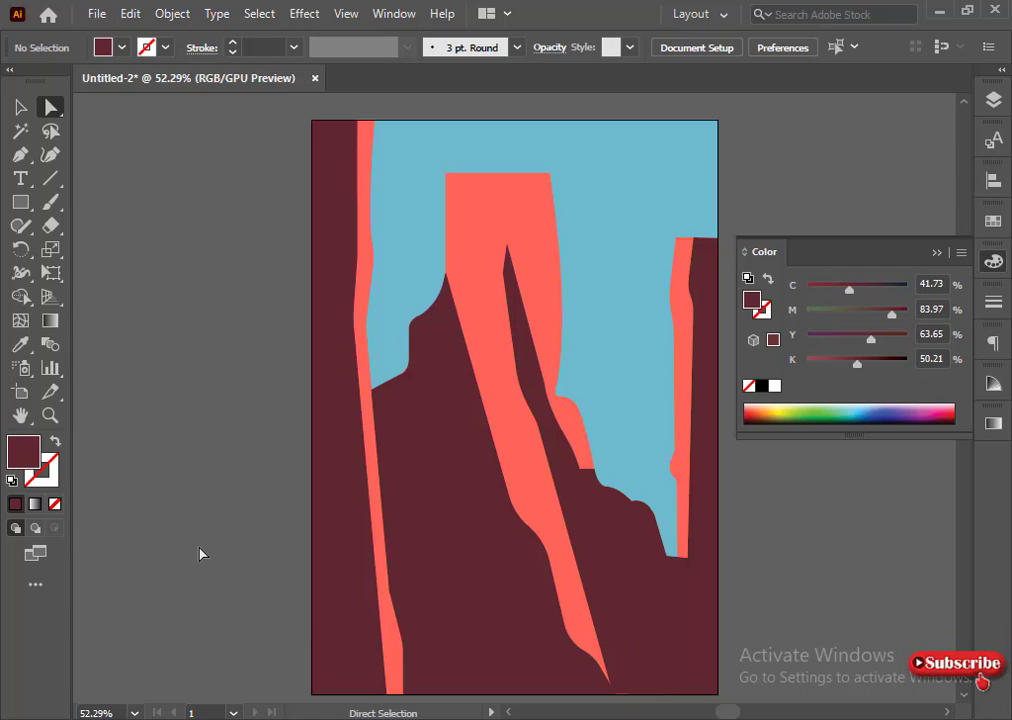
- Lower the yellow in the sky rectangle's fill to 9%
left_click(408, 250)
left_click_drag(823, 340, 817, 340)
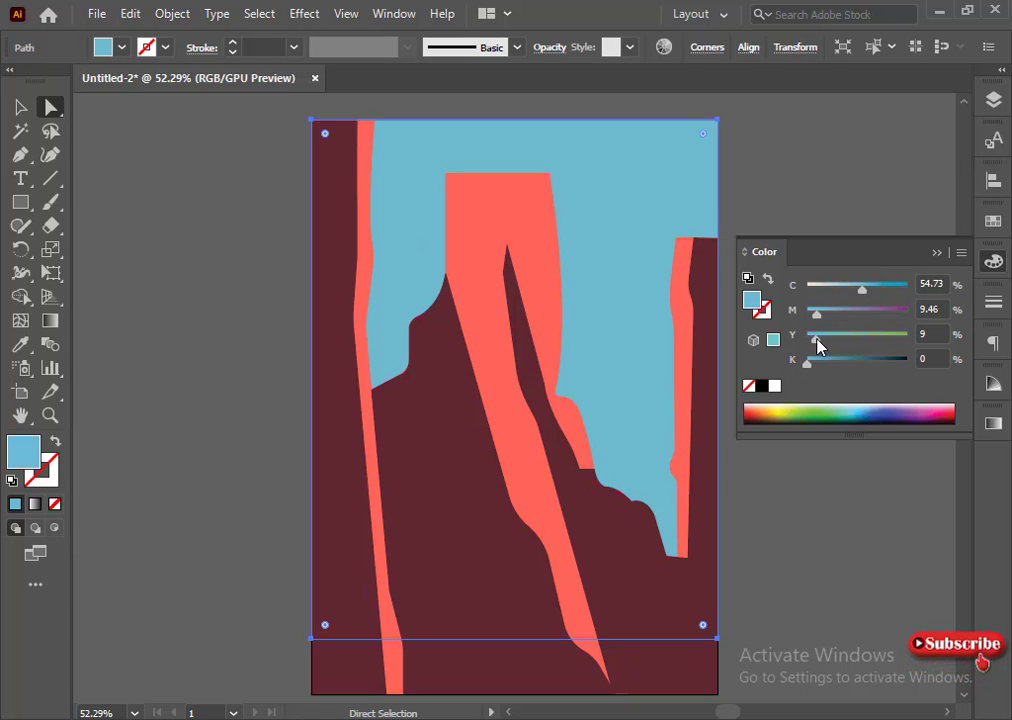
left_click(195, 209)
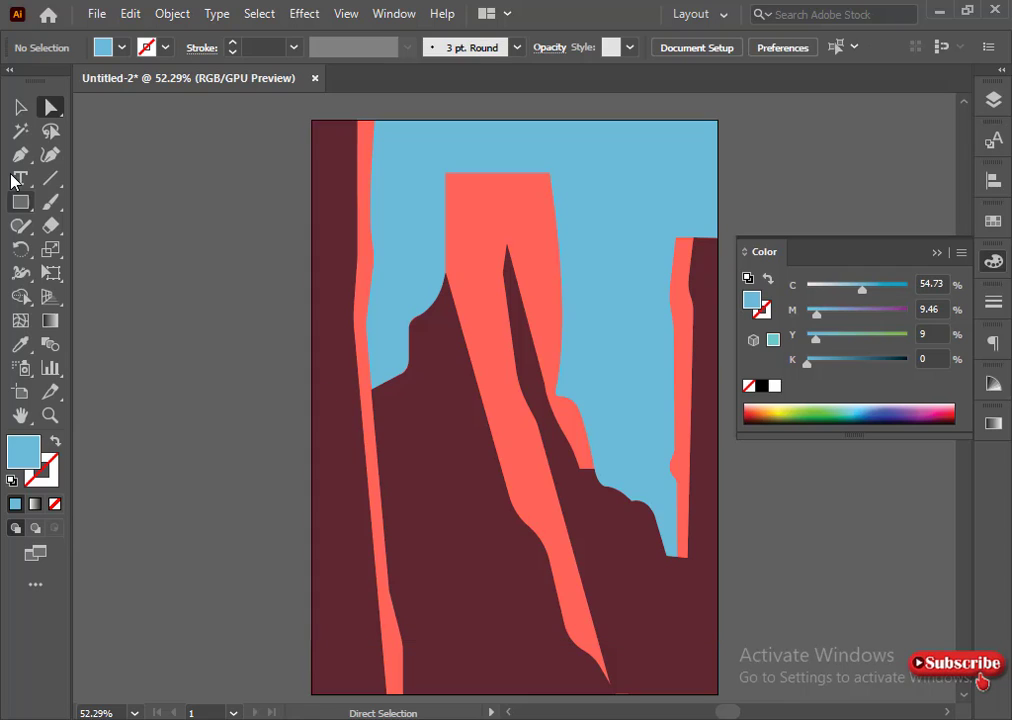
- Draw a closed band with the Pen tool along the canyon's bottom, from the left coral strip to the artboard's right edge
left_click(20, 154)
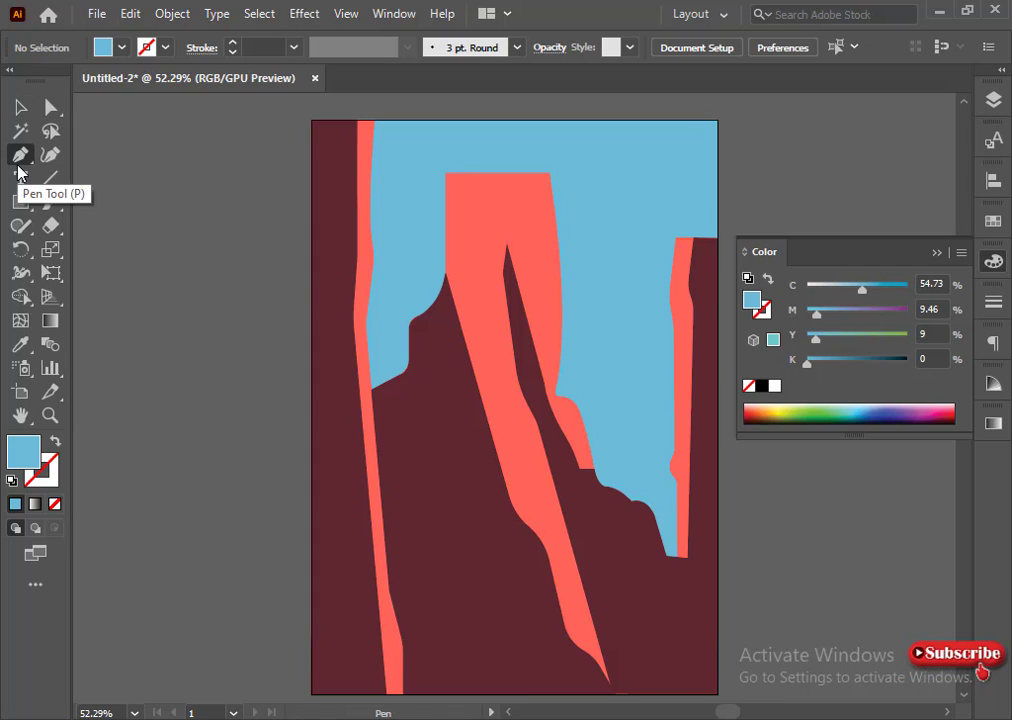
left_click(399, 632)
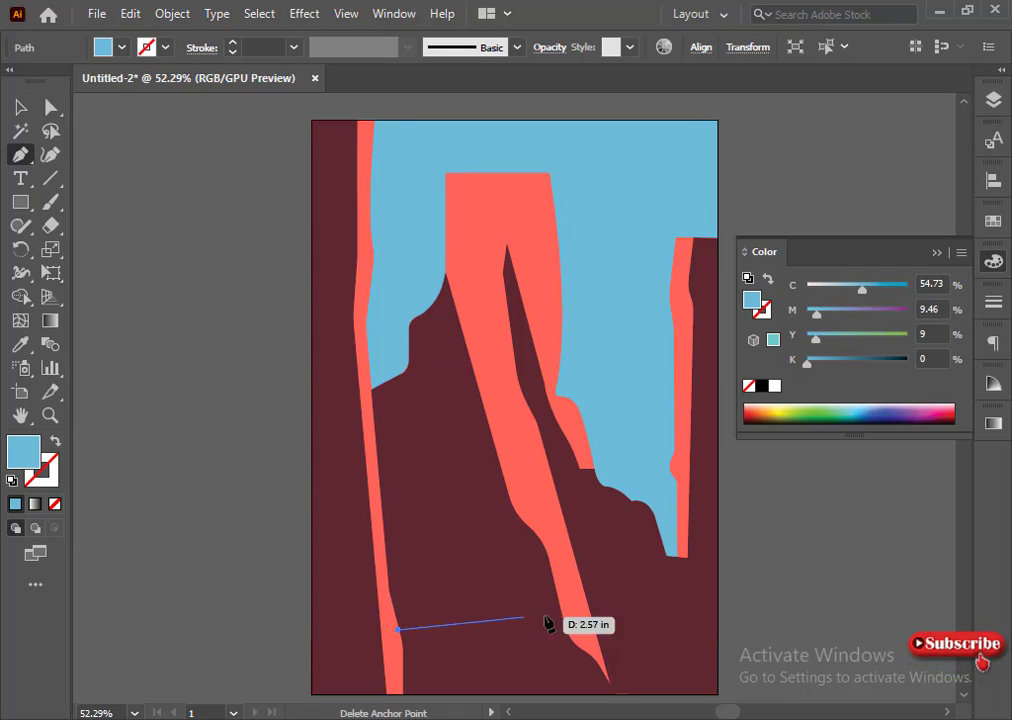
left_click(717, 632)
left_click(717, 696)
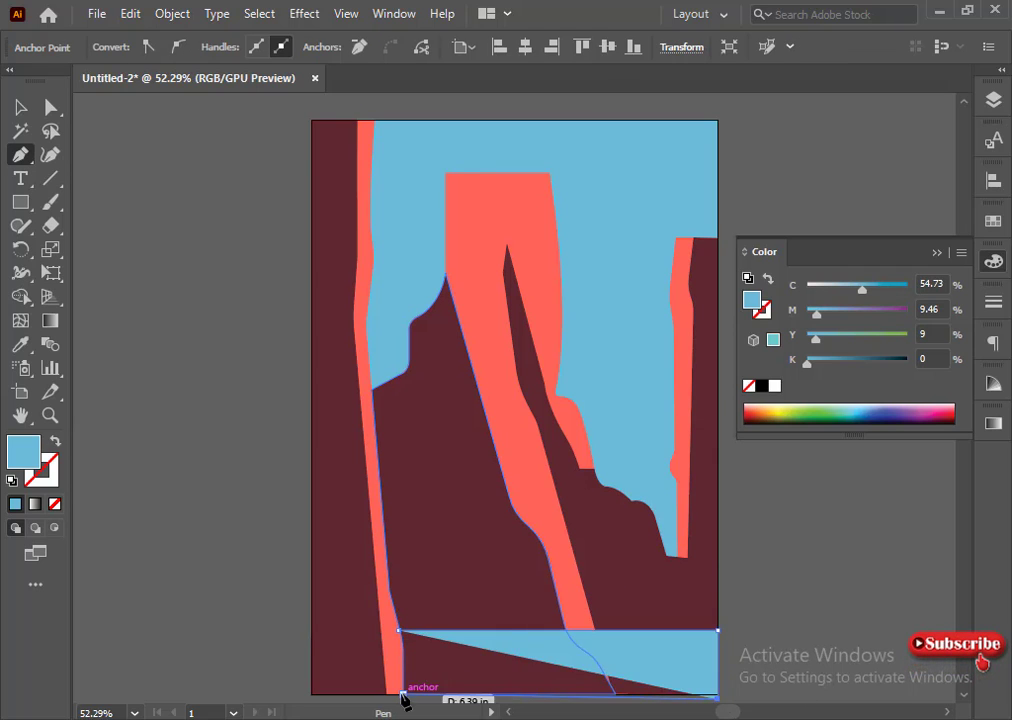
left_click(401, 696)
left_click(54, 503)
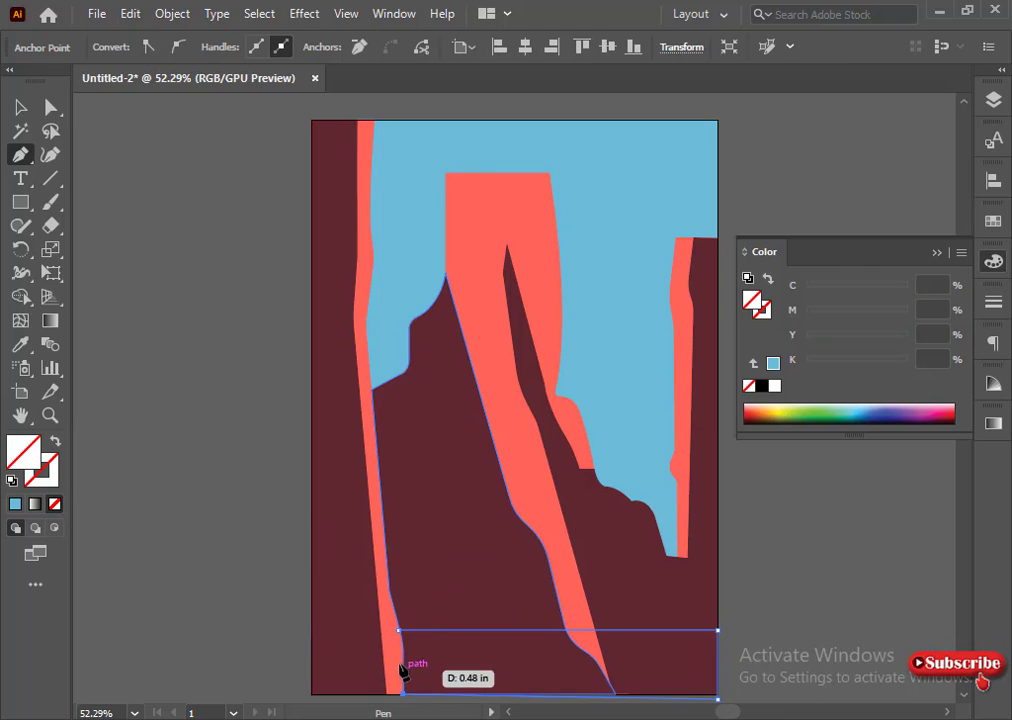
left_click(404, 651)
left_click(399, 631)
key("v")
- Fill the bottom band with deep water blue at C 79, M 26, Y 0 and K 28%
left_click(773, 363)
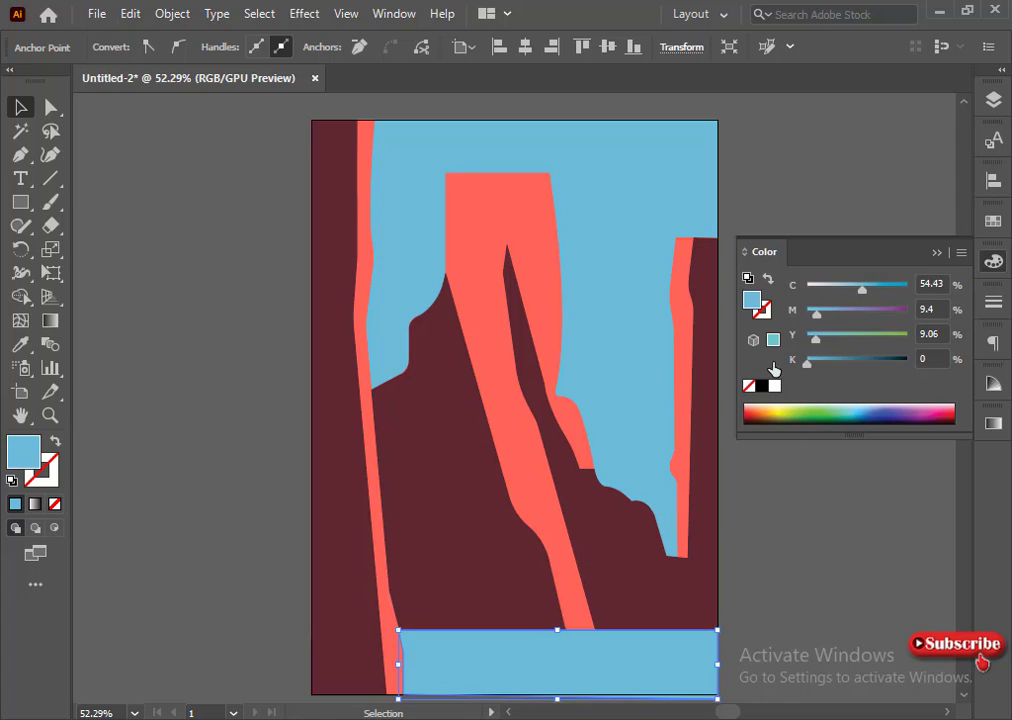
left_click_drag(808, 358, 836, 360)
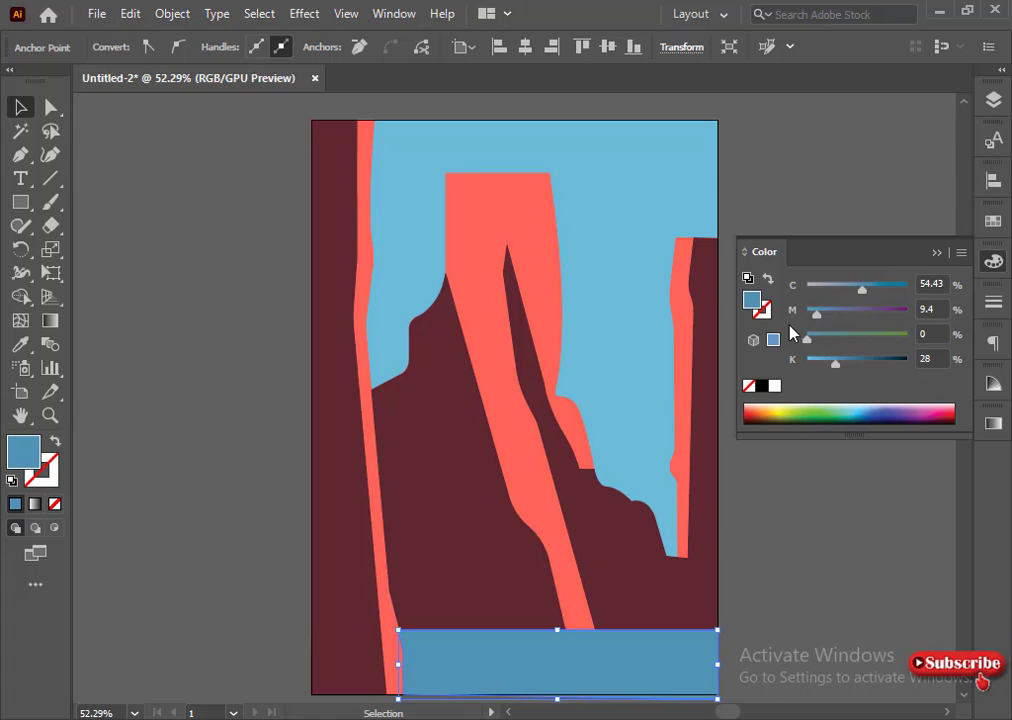
left_click_drag(862, 288, 887, 288)
mouse_move(816, 314)
left_mouse_down()
mouse_move(848, 316)
mouse_move(834, 322)
left_mouse_up()
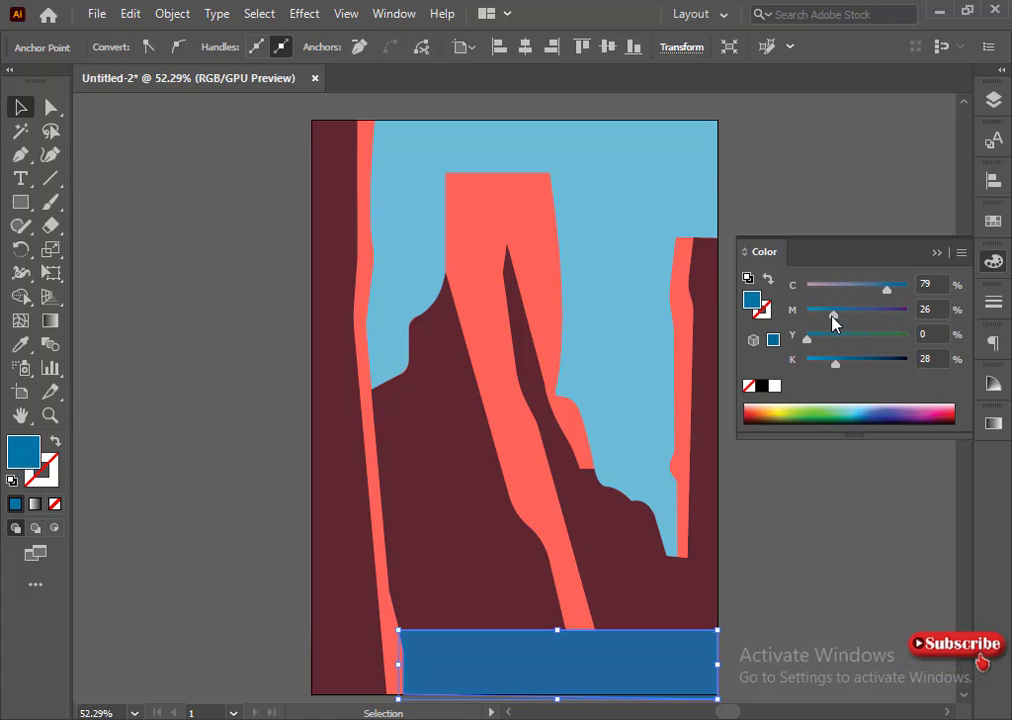
left_click(181, 196)
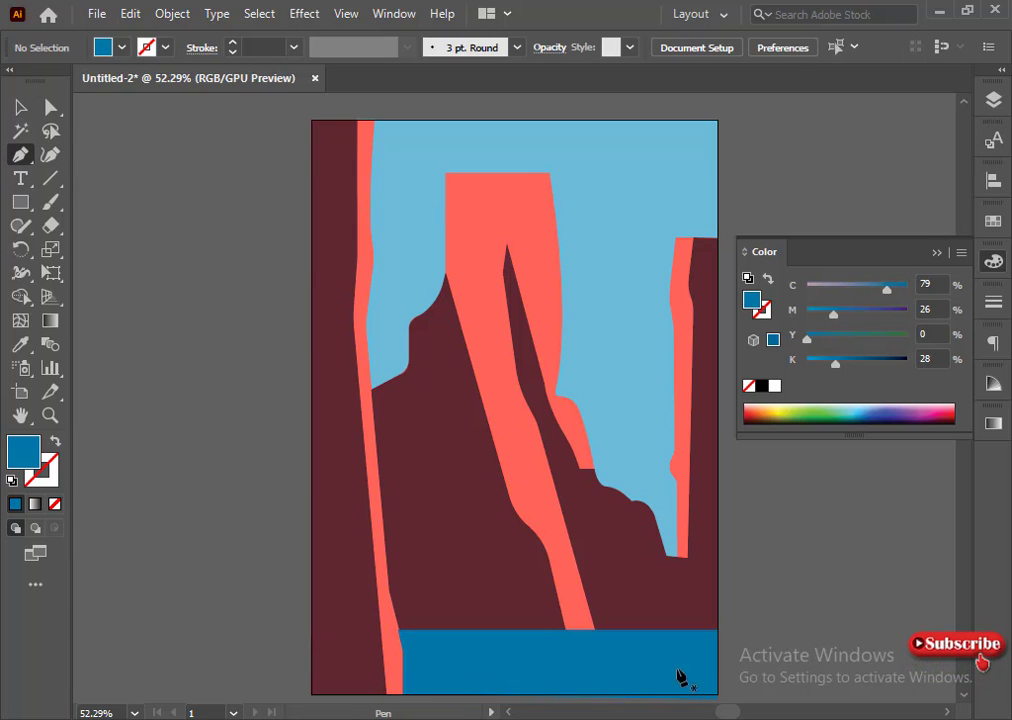
- Draw seven separate short horizontal ripple lines with the Pen tool, scattered across the blue water band
left_click(20, 107)
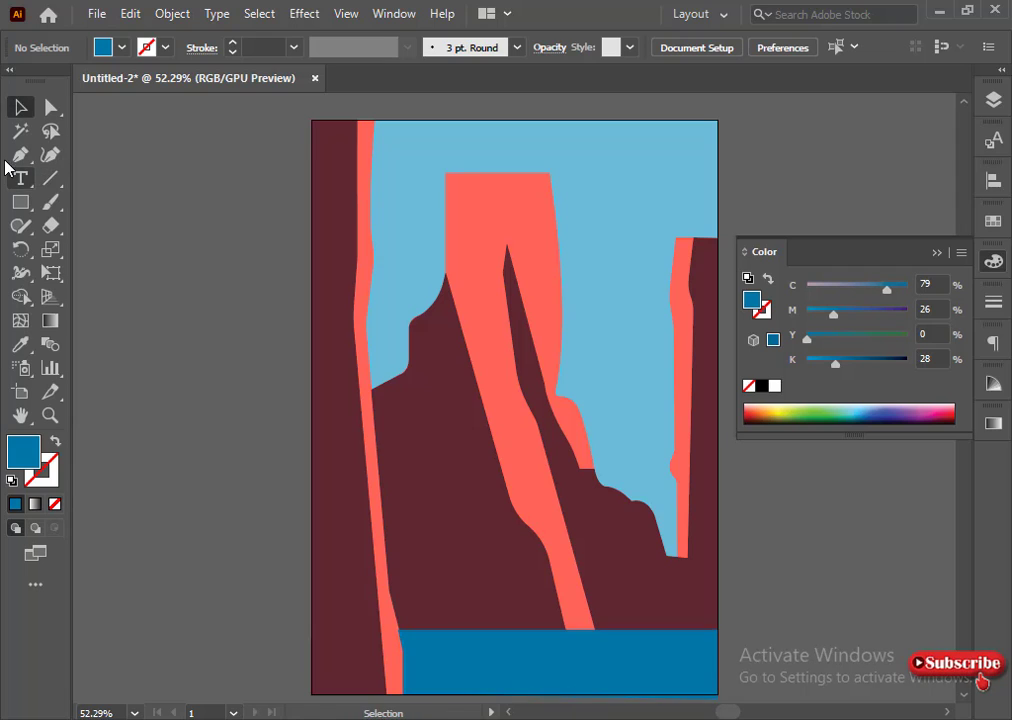
left_click(20, 155)
left_click(695, 657)
left_click(681, 657)
left_click(557, 664)
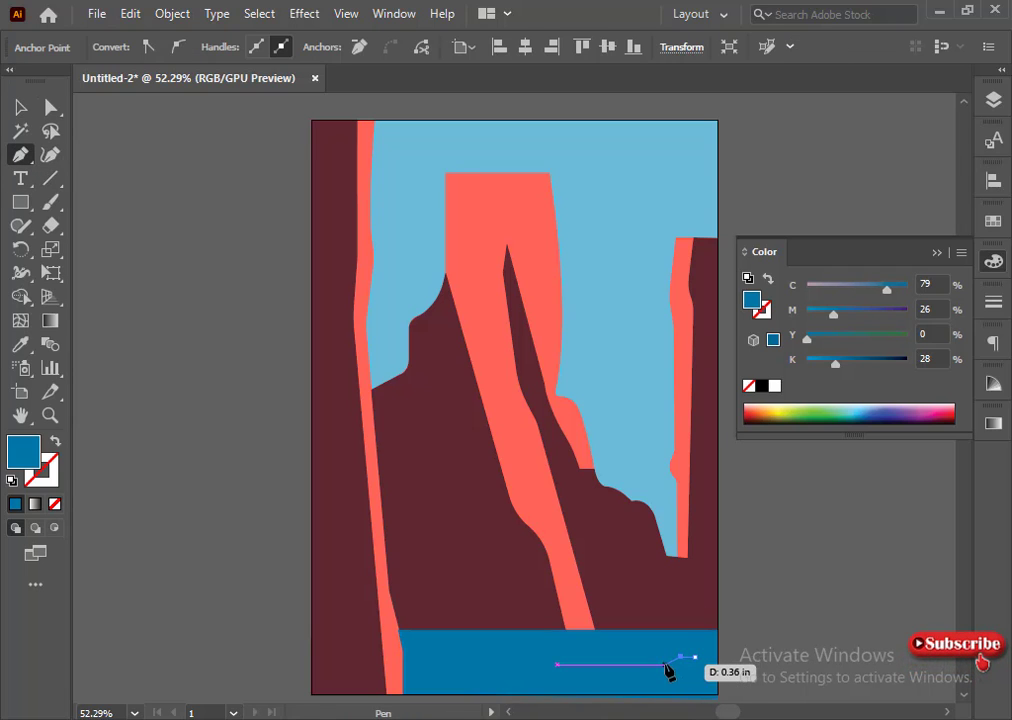
key("Escape")
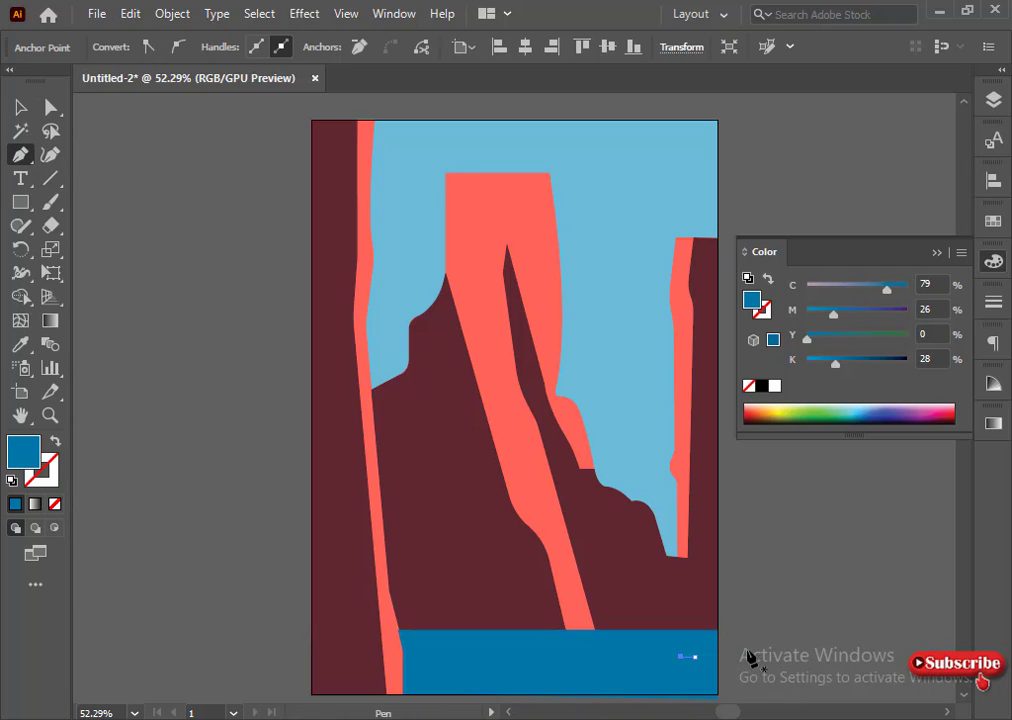
left_click(681, 665)
left_click(662, 664)
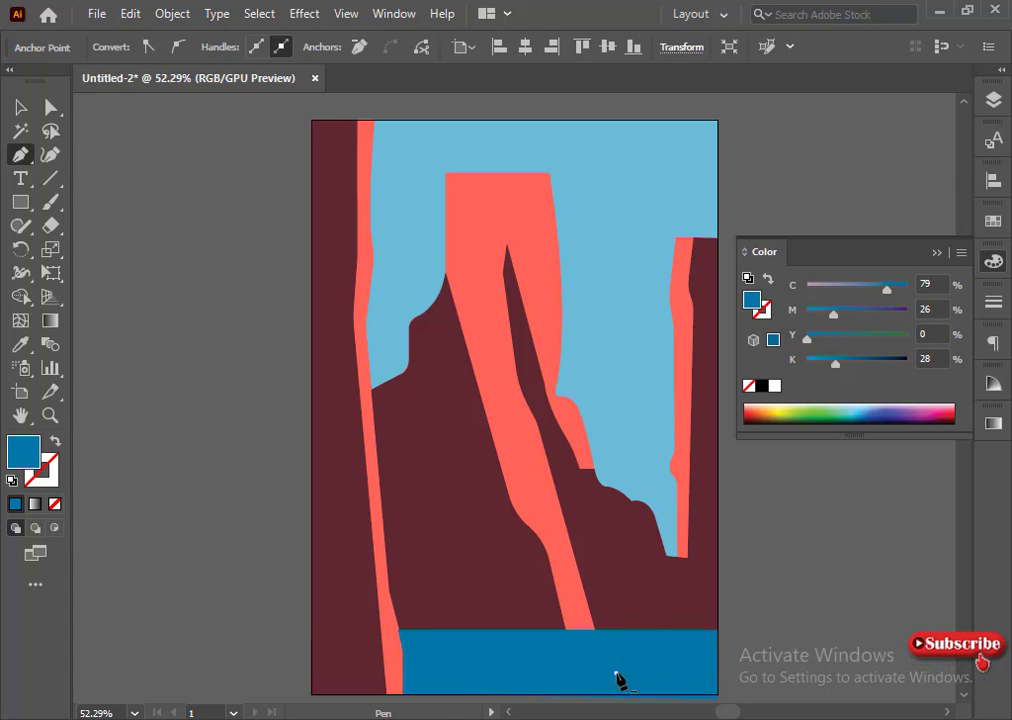
key("Escape")
left_click(537, 681)
left_click(514, 681)
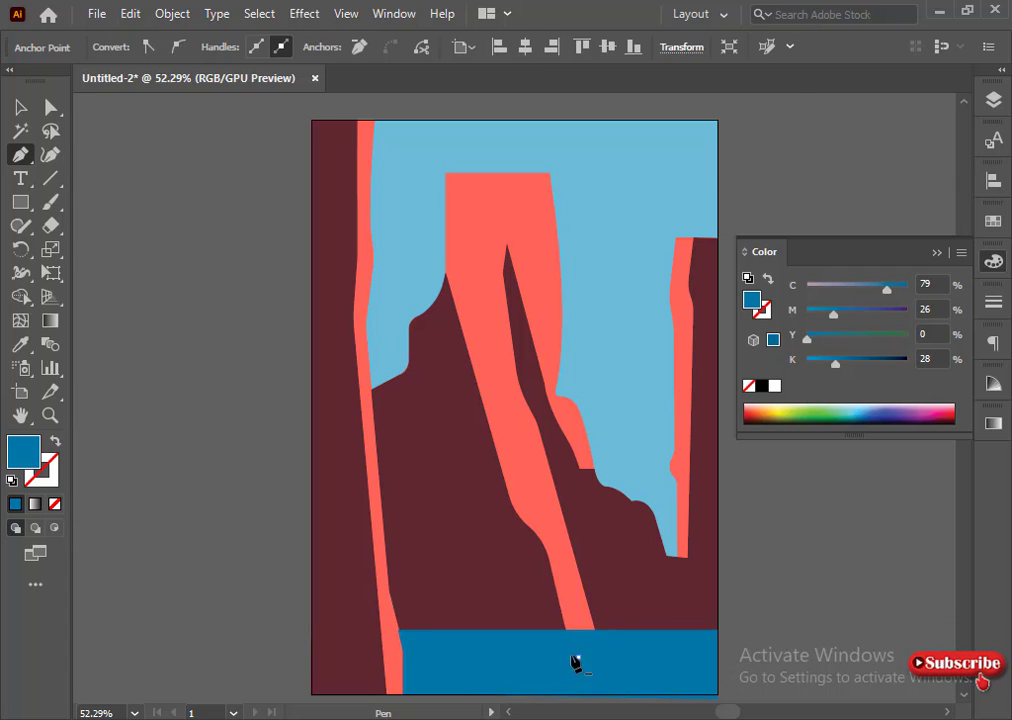
left_click(563, 657)
left_click(434, 657)
left_click(453, 657)
left_click(423, 687)
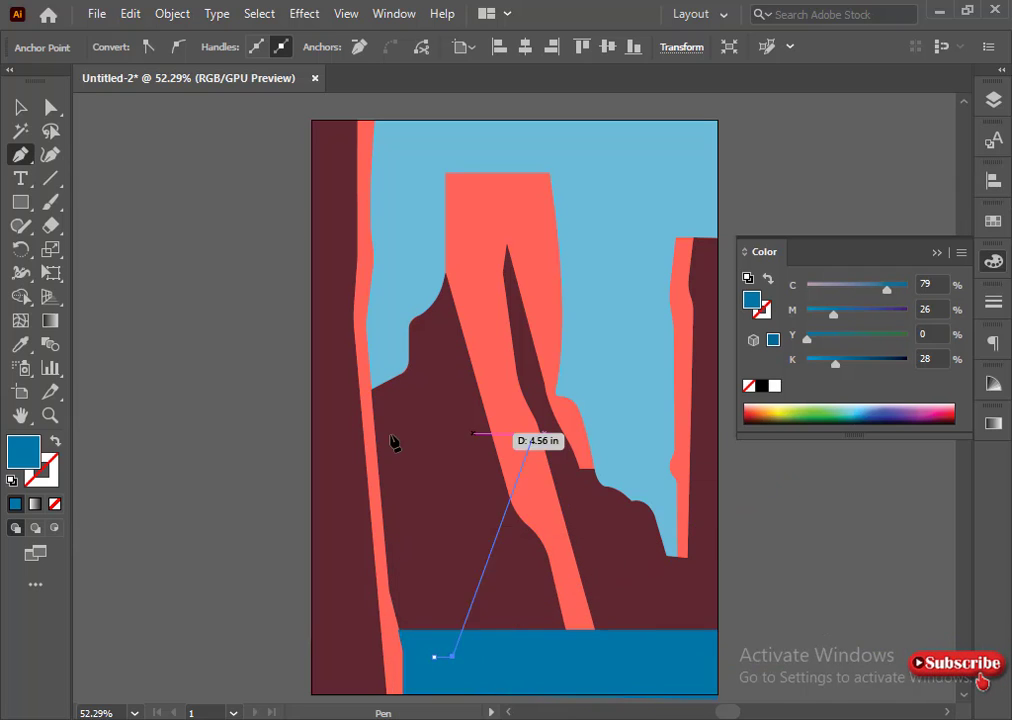
key("Escape")
left_click(474, 680)
left_click(509, 680)
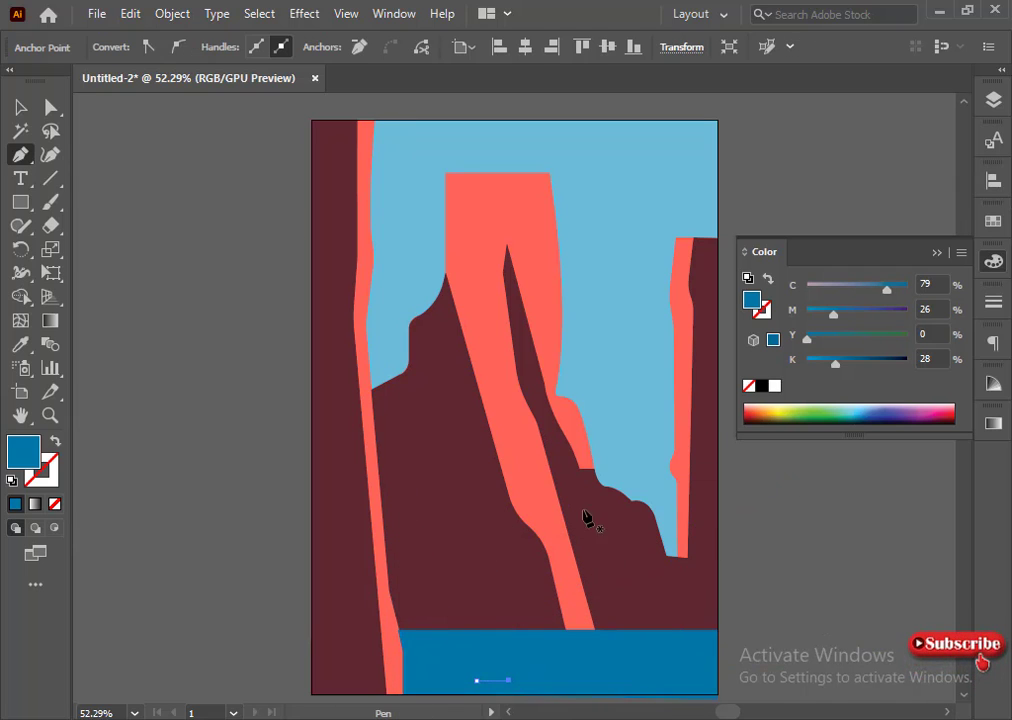
left_click(20, 107)
left_click(200, 325)
- Select only the ripple lines on the water and set their fill to C 76, M 19 and Y 23%
left_click_drag(749, 640, 398, 590)
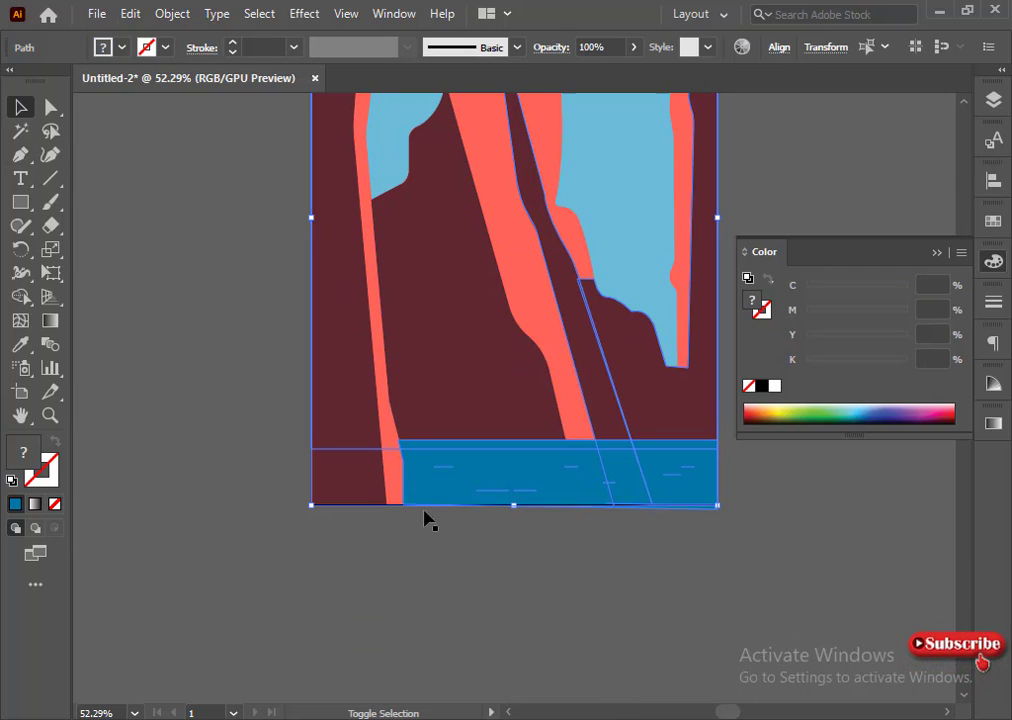
left_click(587, 362, "shift")
left_click(641, 380, "shift")
left_click(403, 458, "shift")
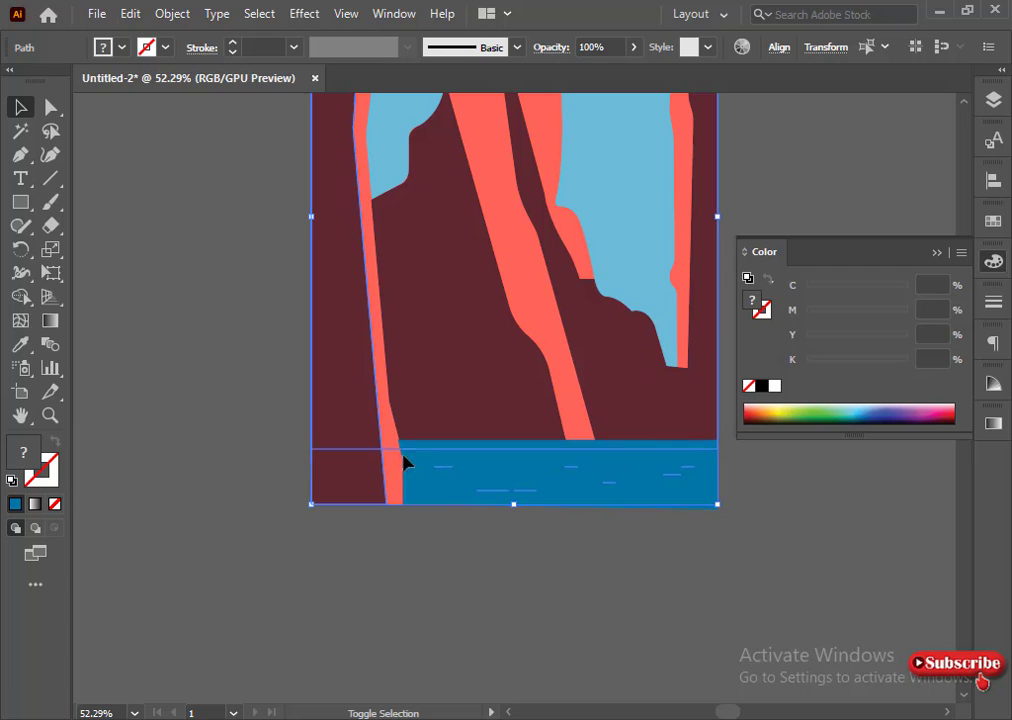
scroll(565, 545, "up", 3)
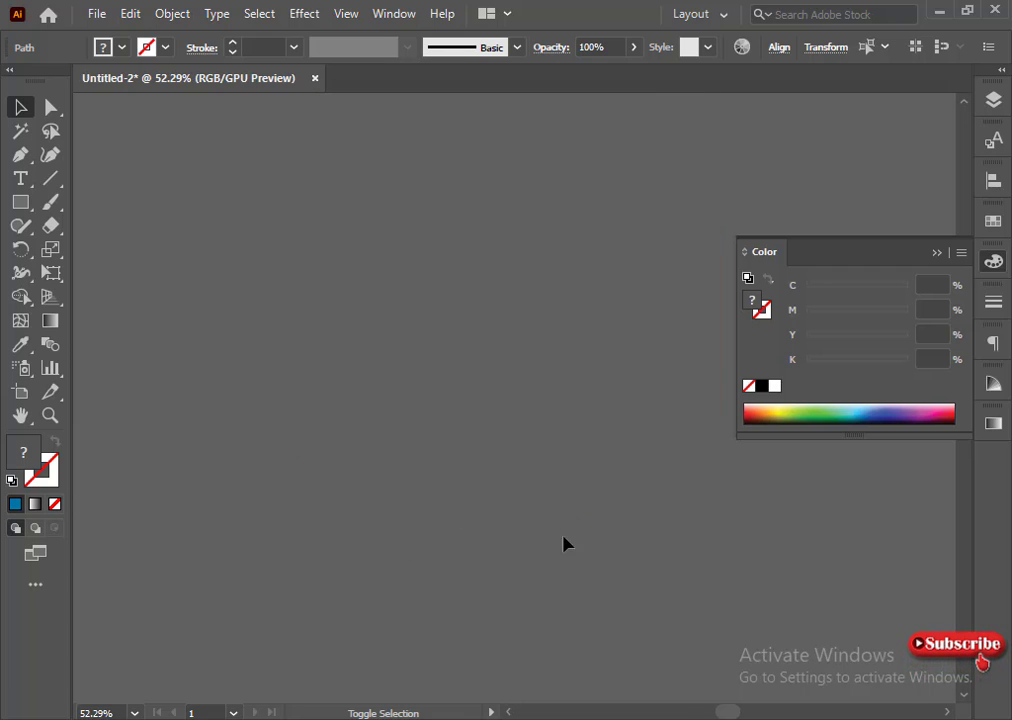
scroll(565, 525, "down", 3)
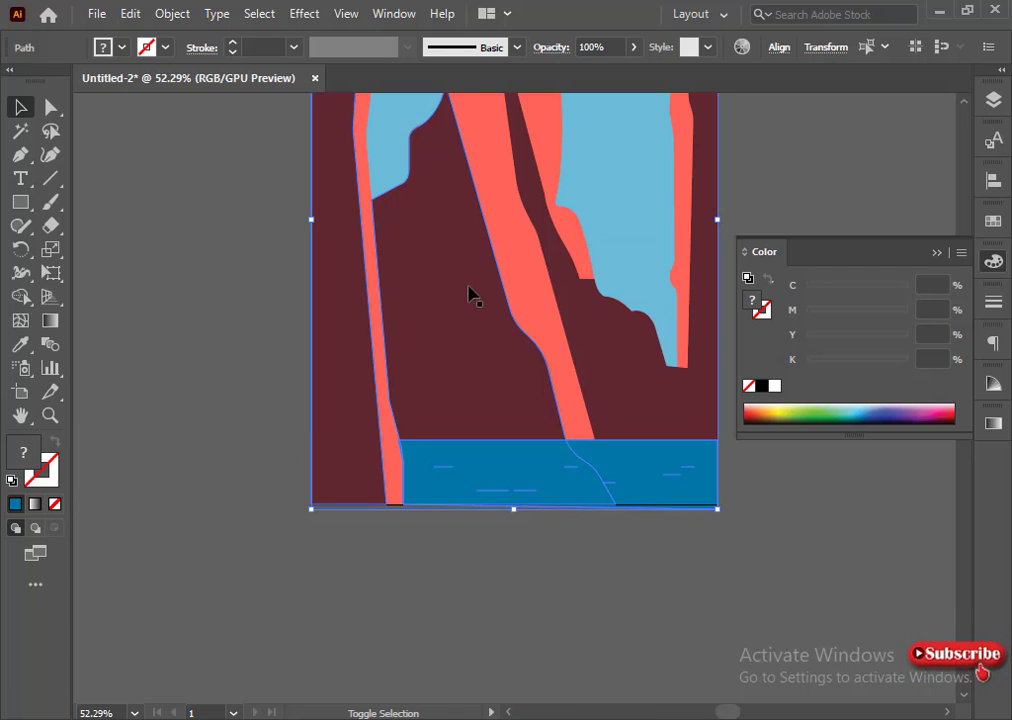
left_click(346, 404, "shift")
left_click(530, 465, "shift")
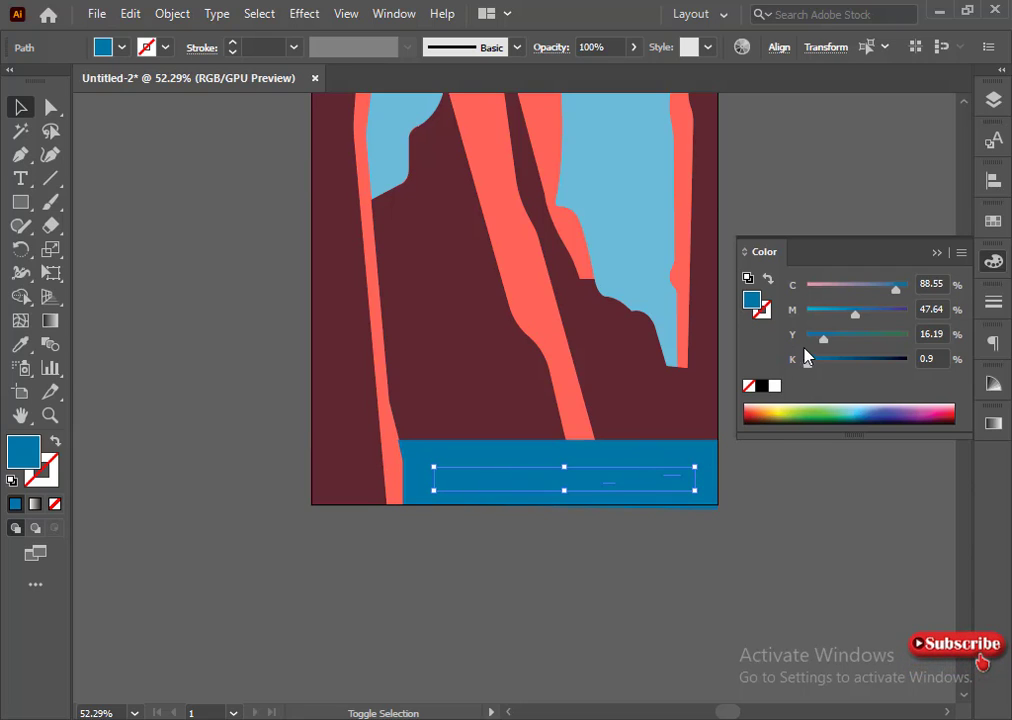
left_click_drag(858, 316, 826, 315)
left_click_drag(824, 339, 830, 339)
left_click_drag(896, 288, 884, 286)
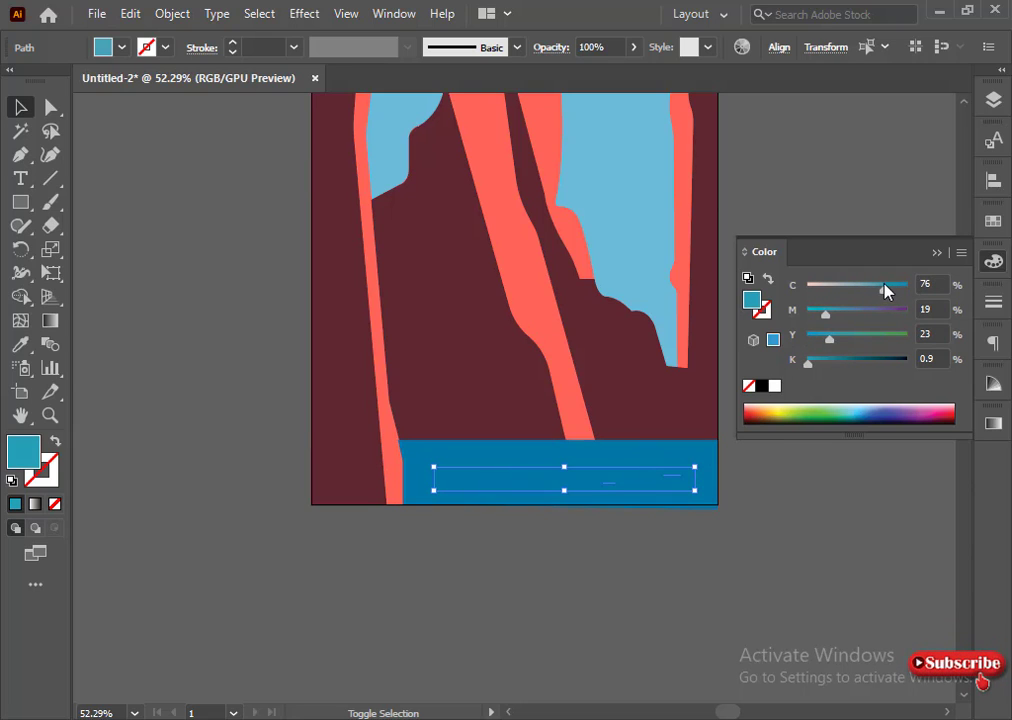
- Remove the ripple lines' fill and give them a light blue stroke at C 63, M 20.08, Y 11 and K 0%
left_click(234, 43)
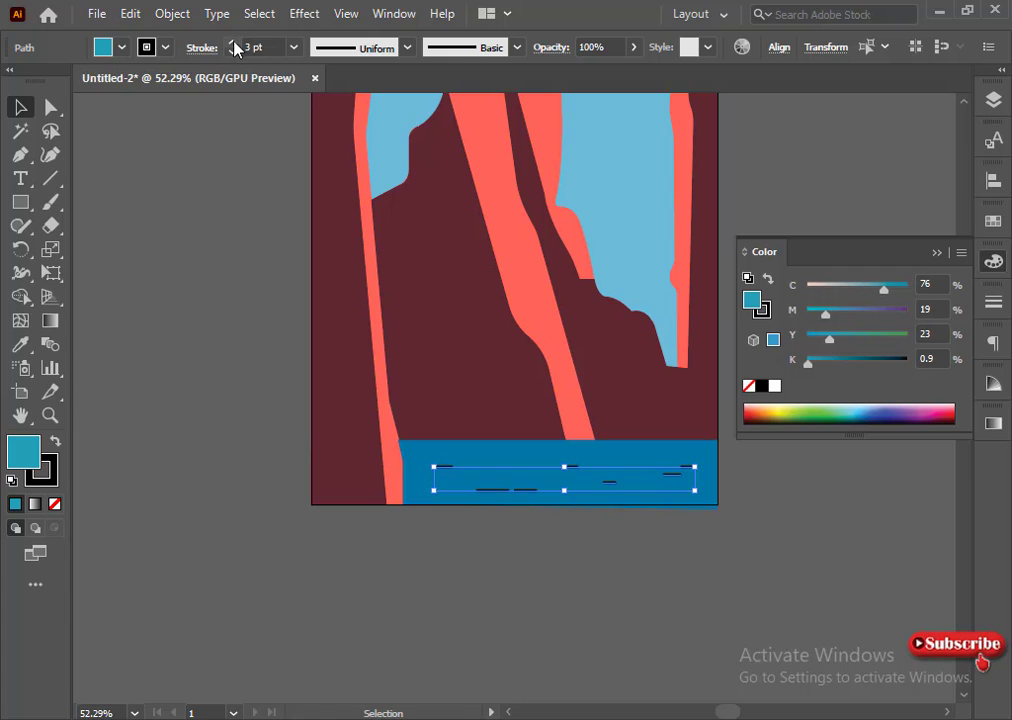
left_click(41, 480)
left_click(55, 504)
left_click(23, 455)
left_click(55, 504)
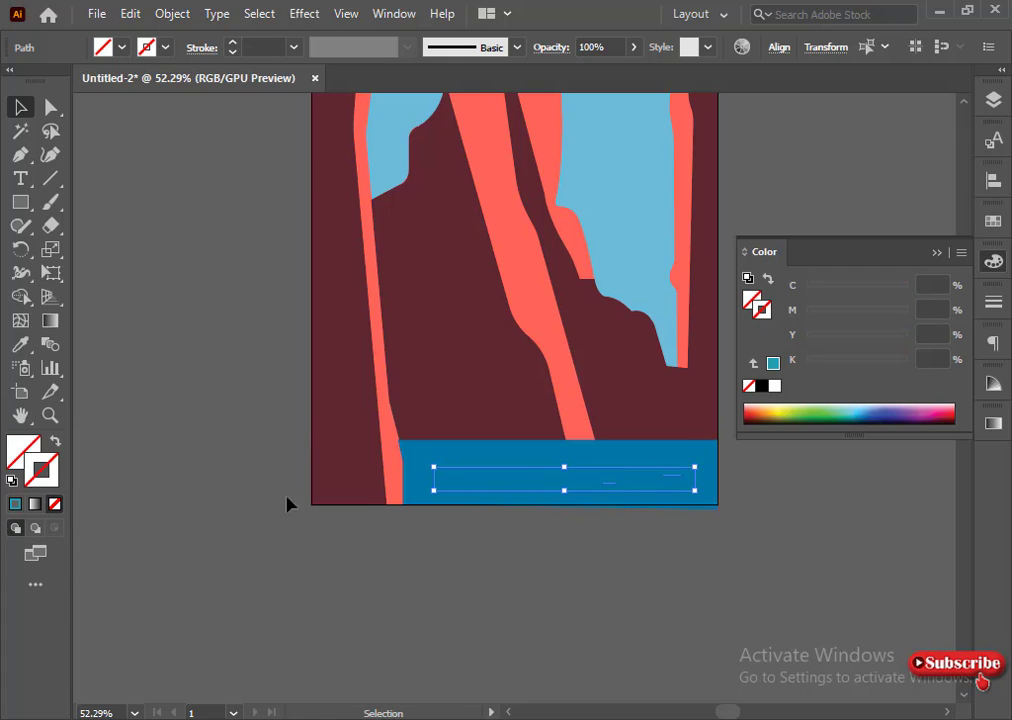
left_click(773, 363)
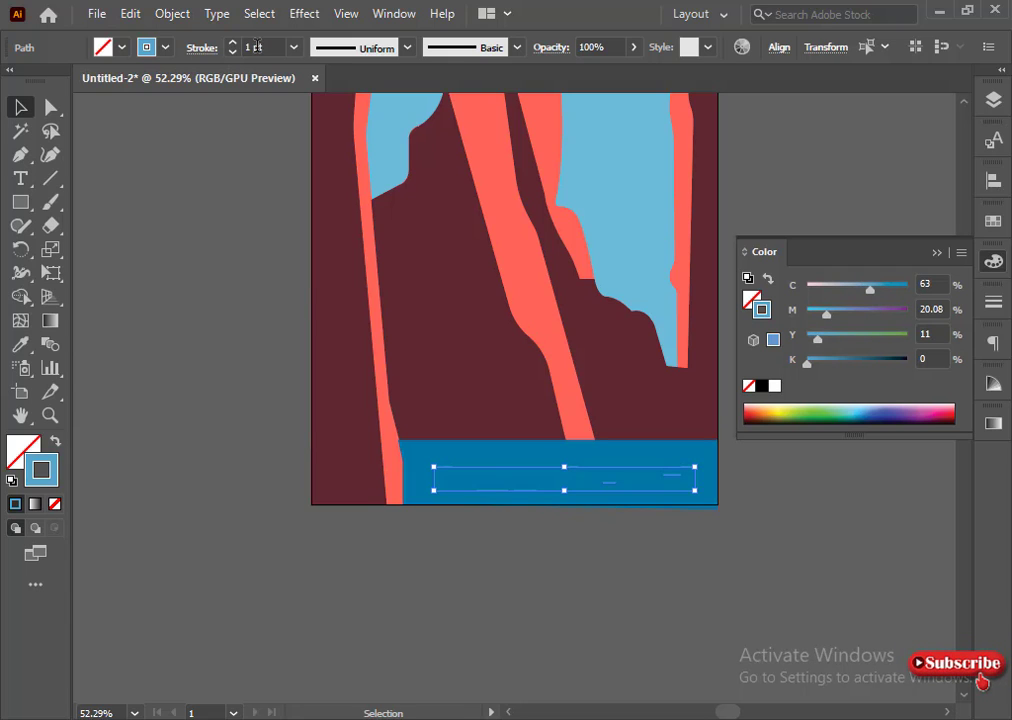
- Set the ripple lines' stroke weight to 3 pt and move the lower-left ripple up toward the middle of the water
scroll(257, 47, "up", 2)
left_click(989, 303)
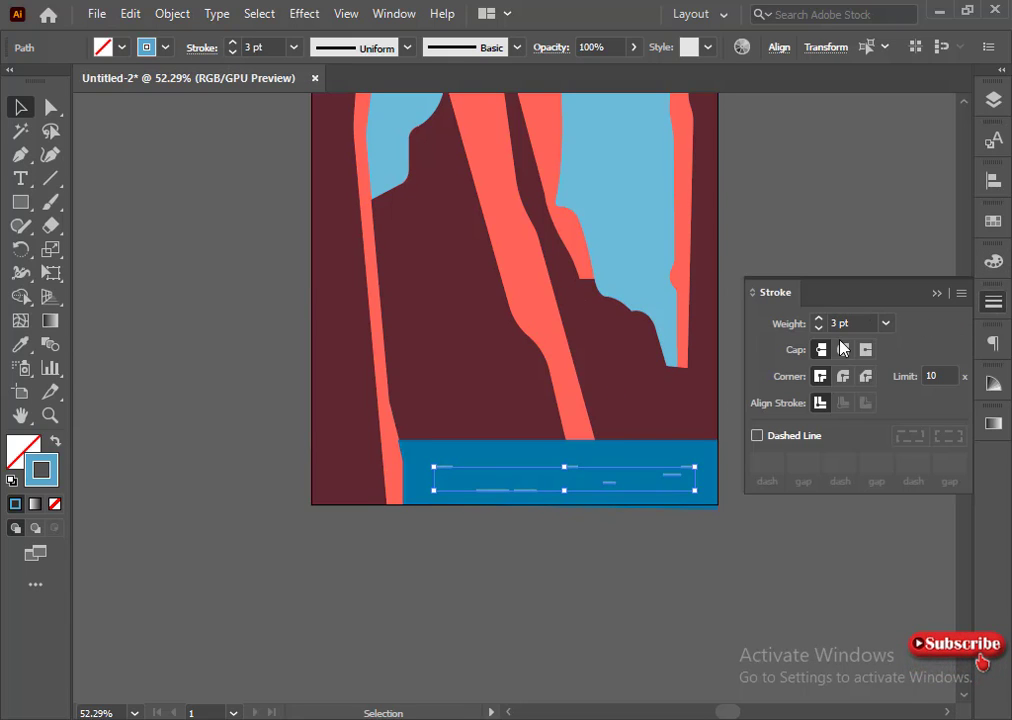
left_click(993, 301)
left_click(993, 261)
left_click(820, 501)
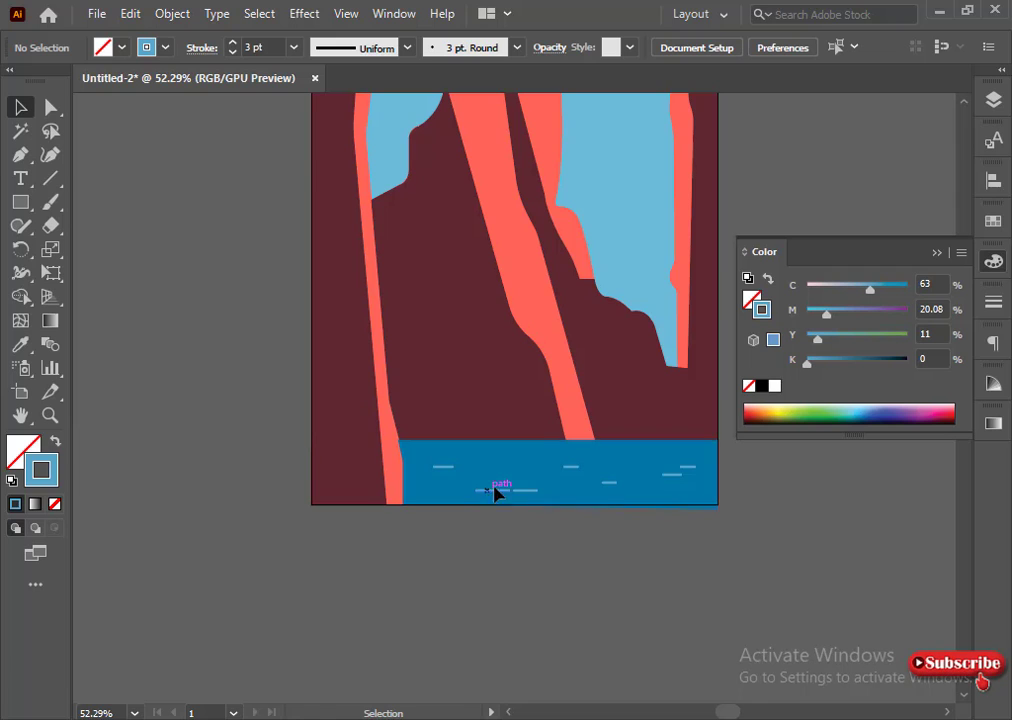
left_click_drag(495, 490, 502, 472)
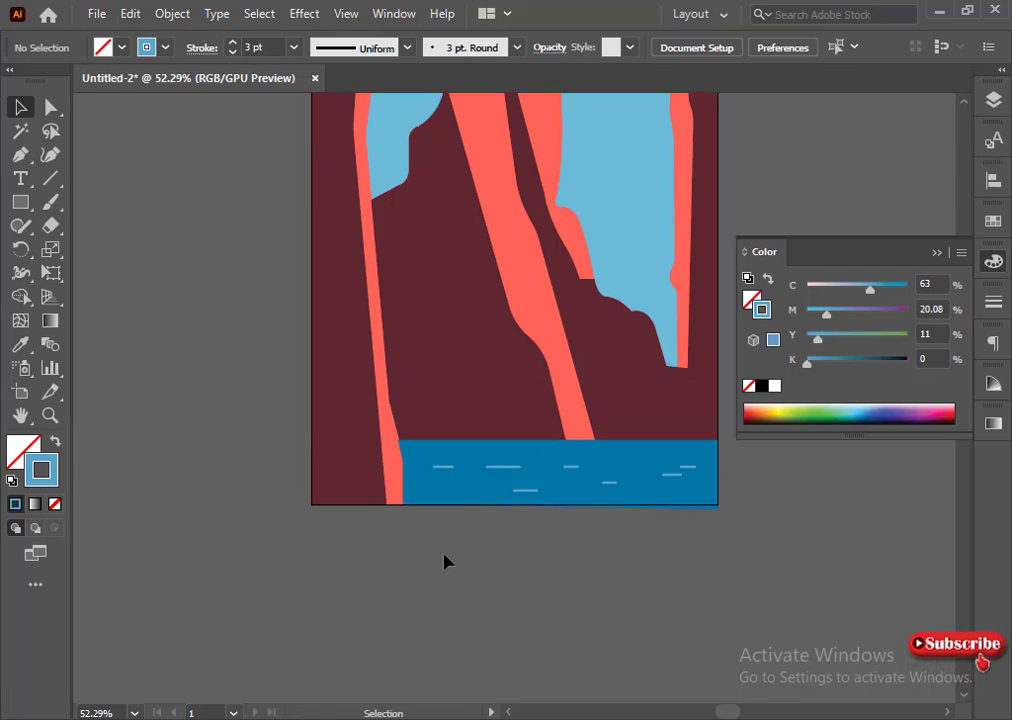
- Draw a closed rock face with the Pen tool over the central butte's right side, from its flat top to the slope below
scroll(445, 562, "up", 4)
left_click(936, 252)
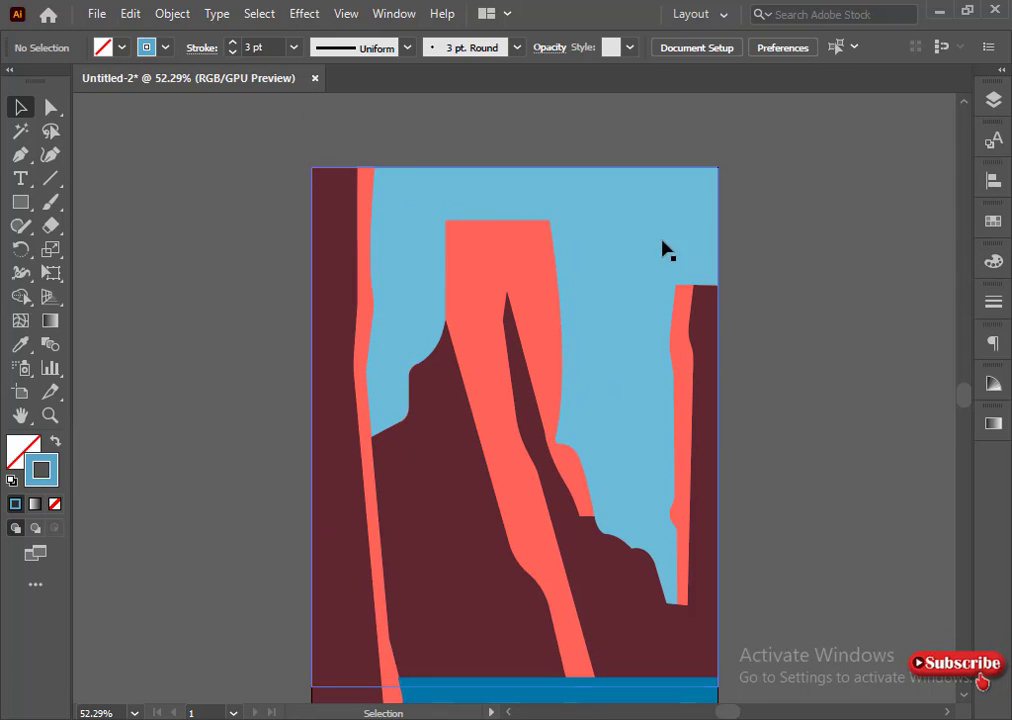
left_click(549, 220)
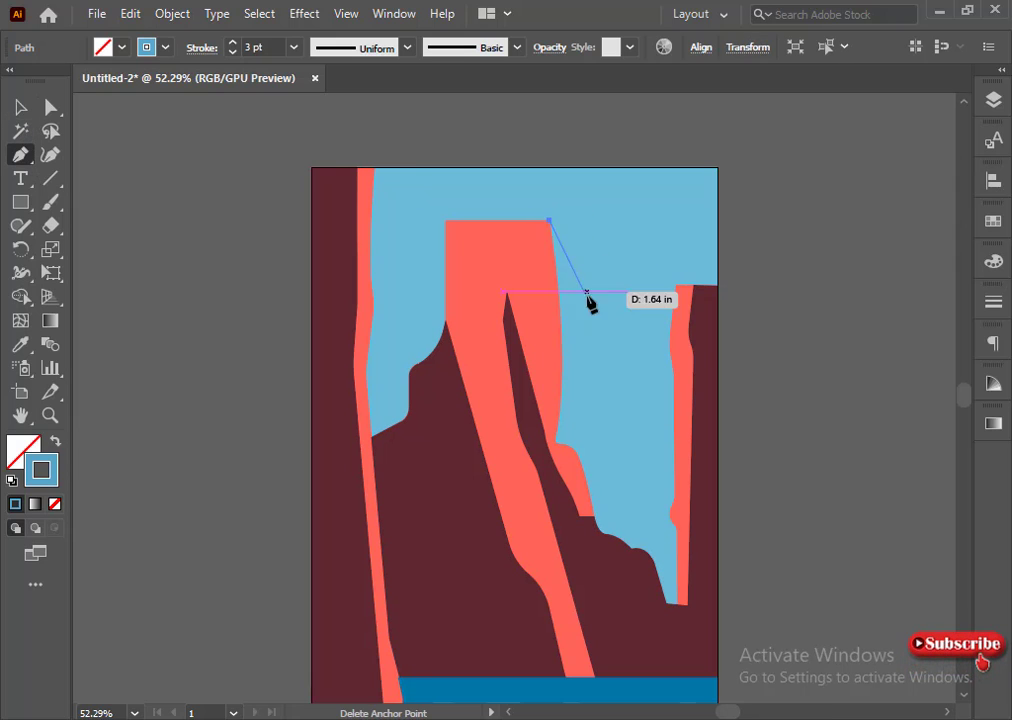
left_click(597, 248)
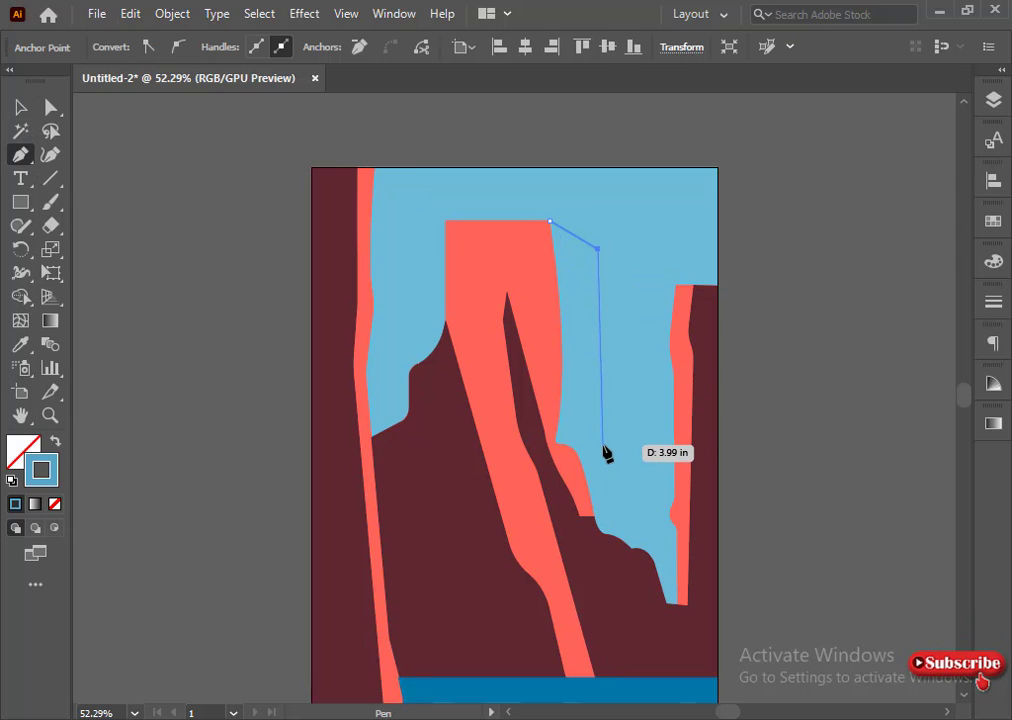
left_click(604, 394)
left_click(614, 536)
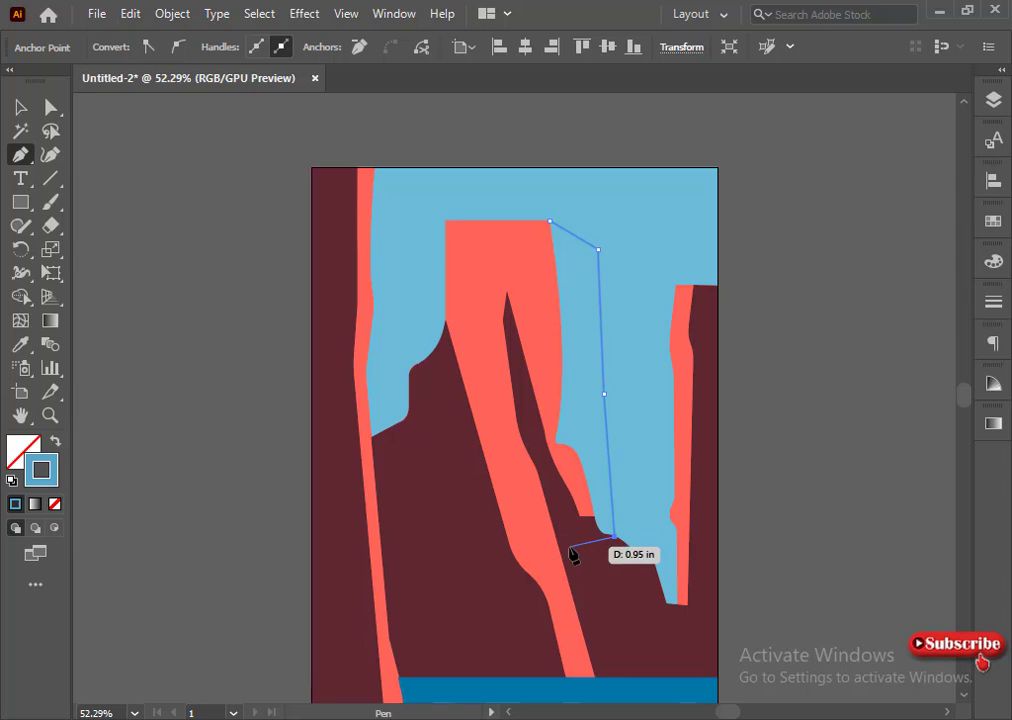
left_click(569, 547)
left_click(529, 393)
left_click(511, 311)
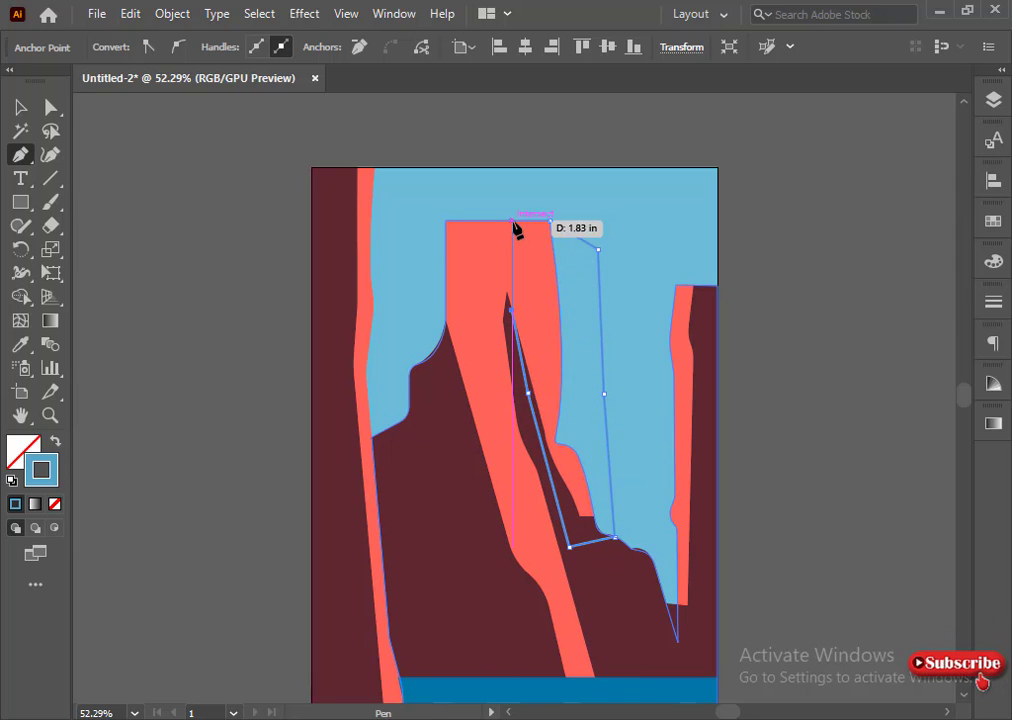
left_click(512, 221)
left_click(549, 220)
- Fill the new rock face with the canyon's sampled maroon and shift the narrow wedge's top anchor onto its edge
left_click(20, 344)
left_click(479, 452)
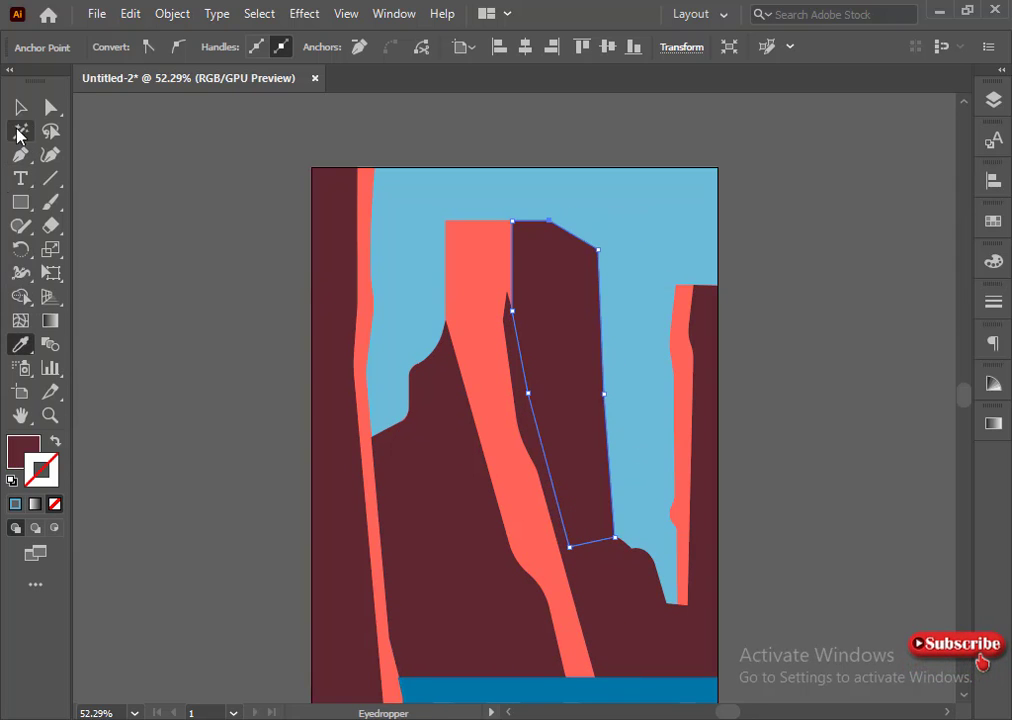
key("v")
left_click(271, 293)
key("a")
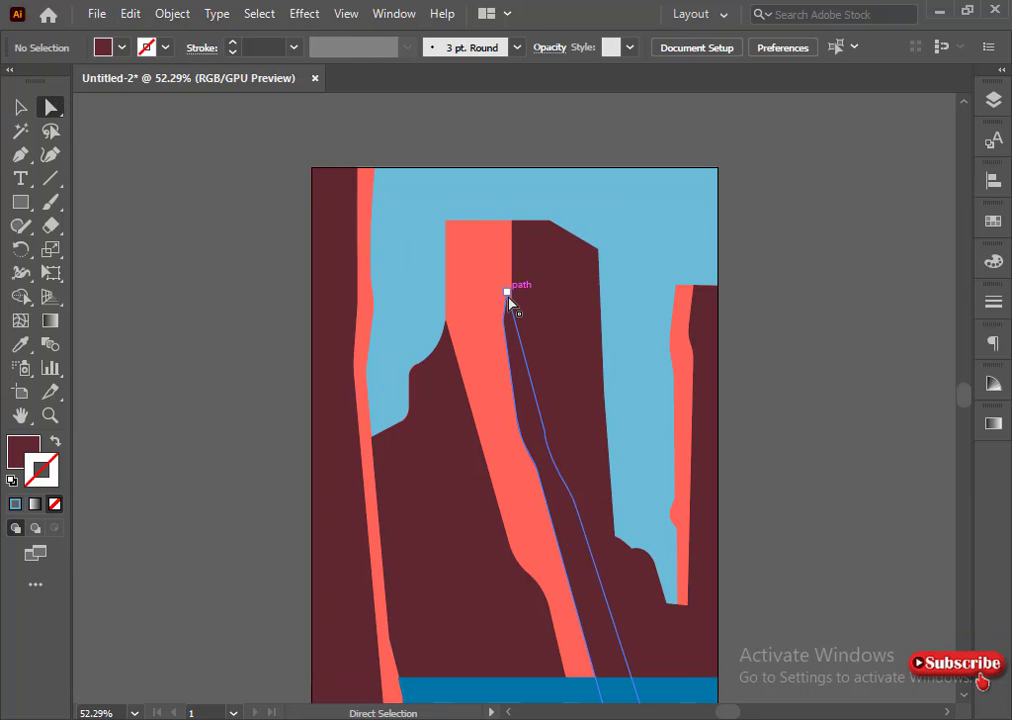
left_click_drag(508, 296, 513, 300)
left_click(193, 352)
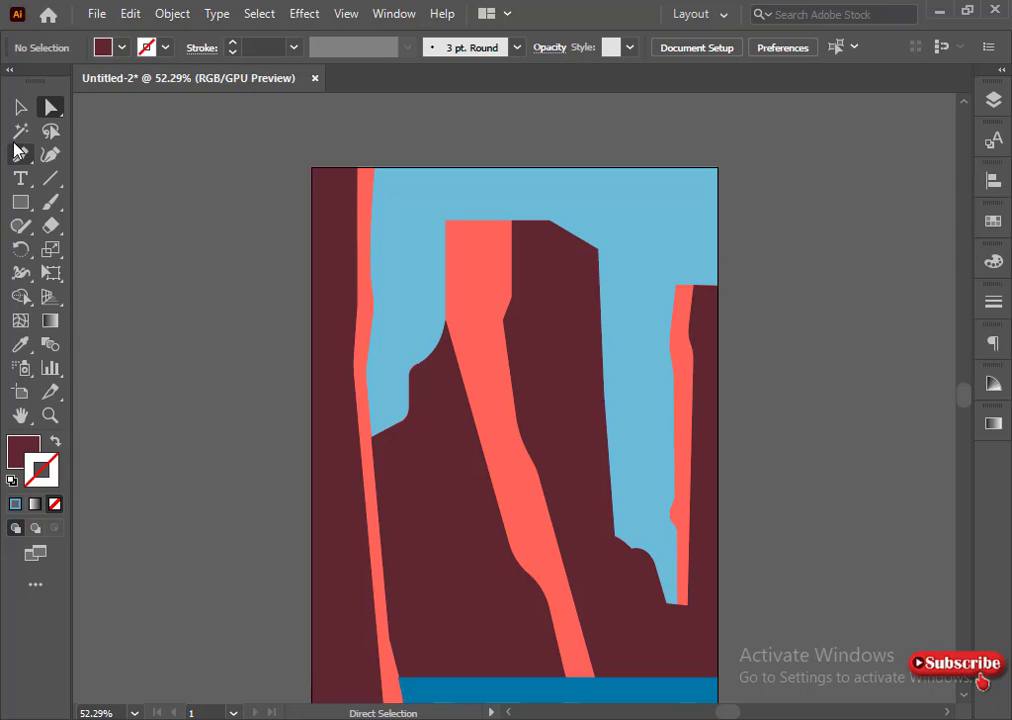
- Draw a tall ellipse overlapping the artboard's left edge and give it a white fill with no stroke
left_click_drag(20, 201, 81, 269)
left_click_drag(186, 239, 357, 445)
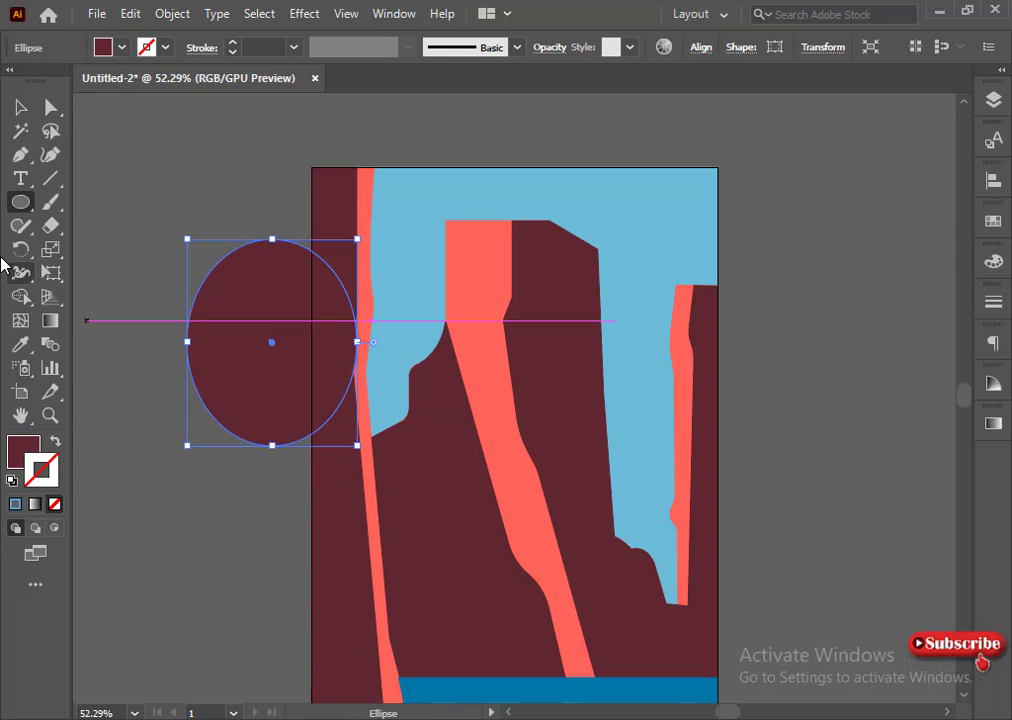
left_click(993, 261)
left_click(748, 408)
left_click(763, 386)
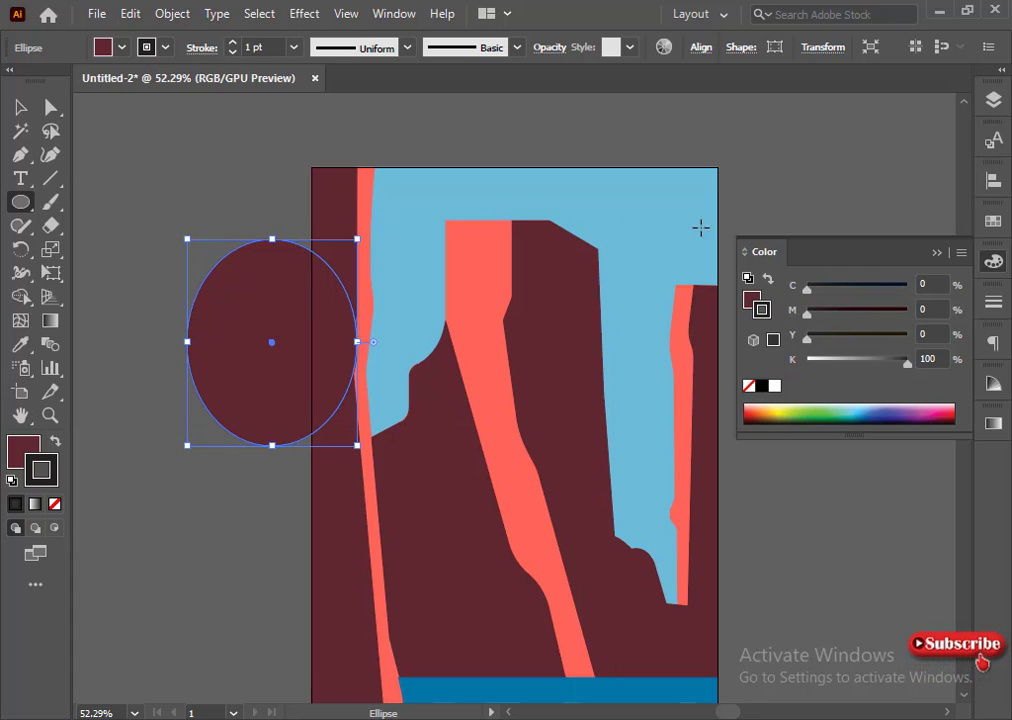
key("v")
left_click(772, 386)
left_click_drag(47, 462, 24, 452)
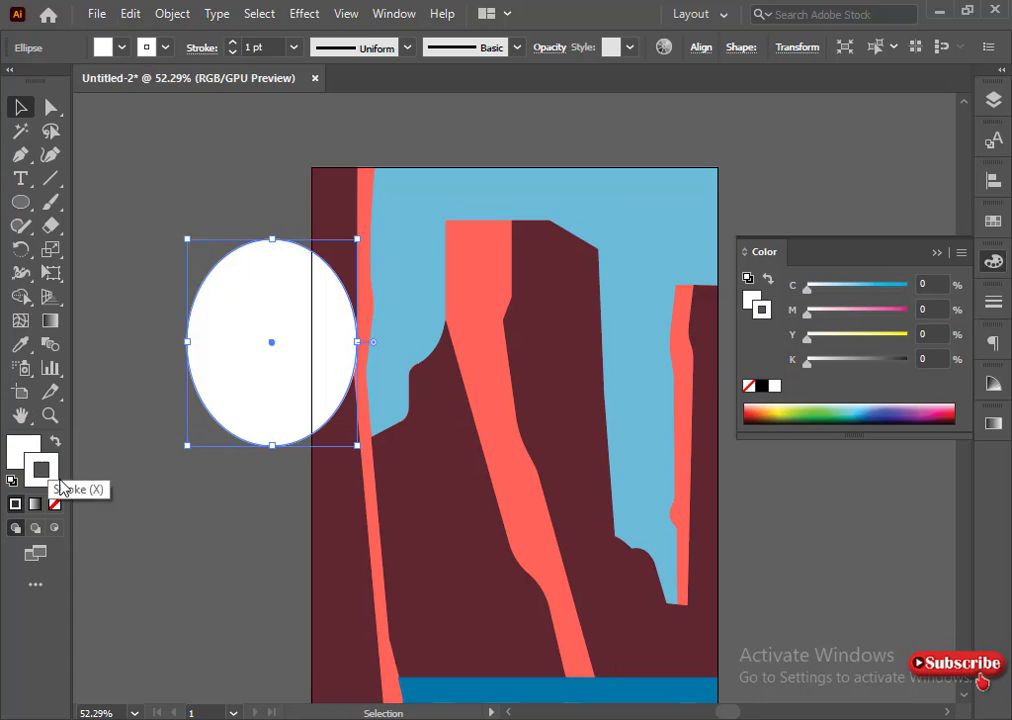
left_click(55, 504)
left_click(14, 458)
left_click(132, 420)
- Move the white ellipse over the upper right of the central butte and scale it down
mouse_move(233, 374)
left_mouse_down()
mouse_move(552, 311)
mouse_move(548, 333)
left_mouse_up()
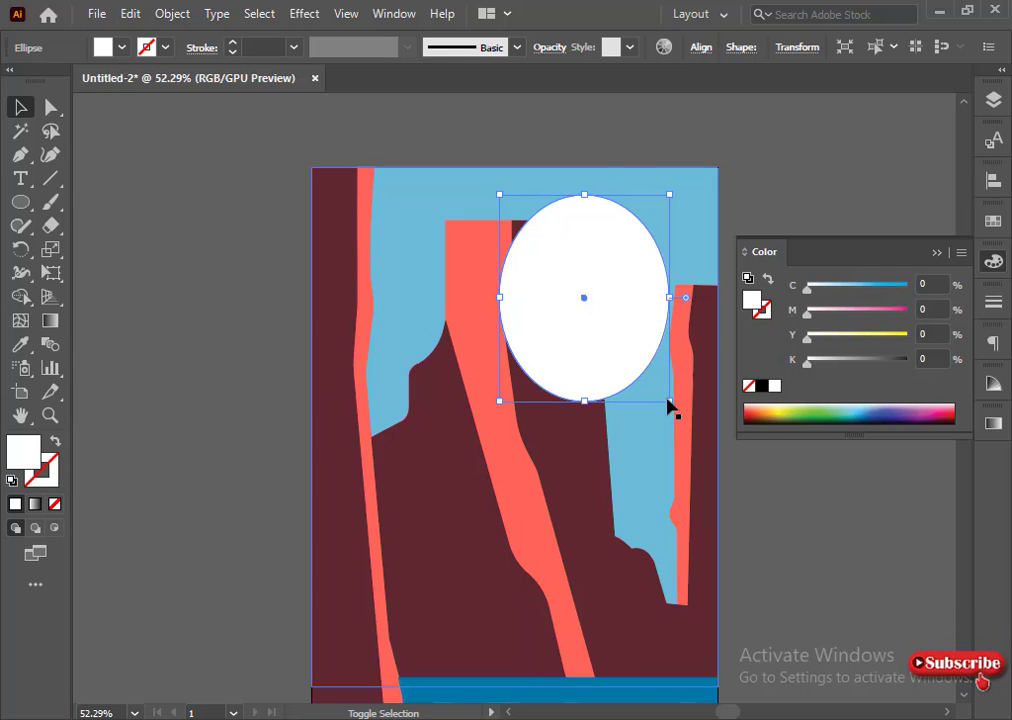
left_click_drag(670, 402, 626, 347)
left_click_drag(552, 277, 579, 268)
mouse_move(655, 339)
left_mouse_down()
mouse_move(673, 346)
mouse_move(666, 355)
left_mouse_up()
left_click_drag(604, 316, 591, 324)
- Bring the maroon rock face and the narrow maroon wedge to the front, covering part of the white ellipse
right_click(590, 286)
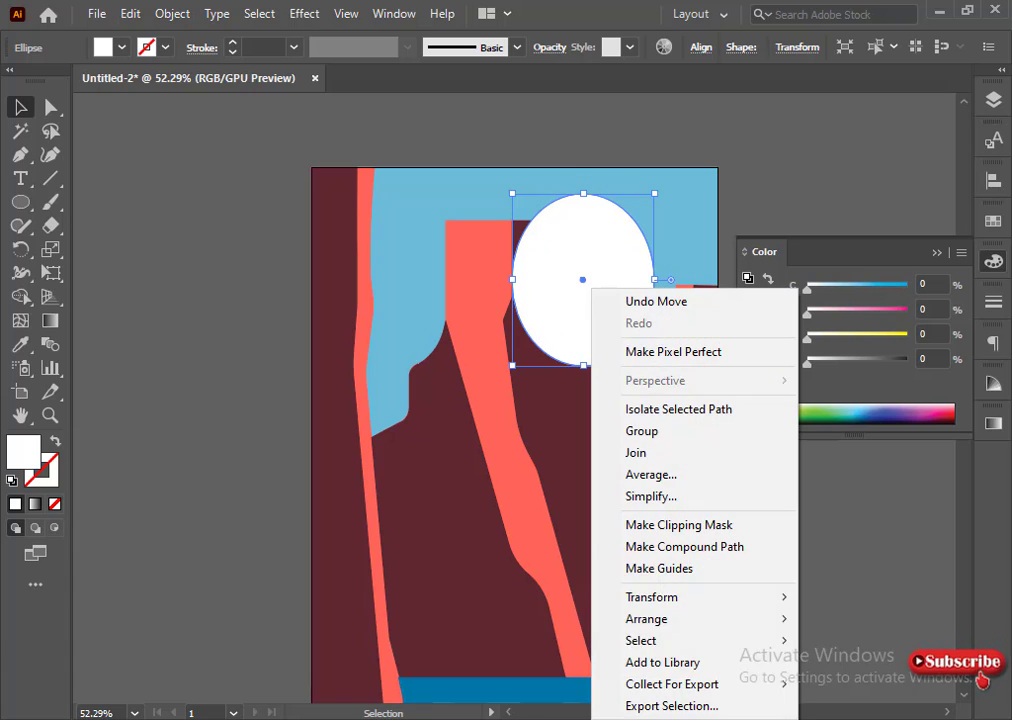
left_click(485, 274)
left_click(573, 416, "shift")
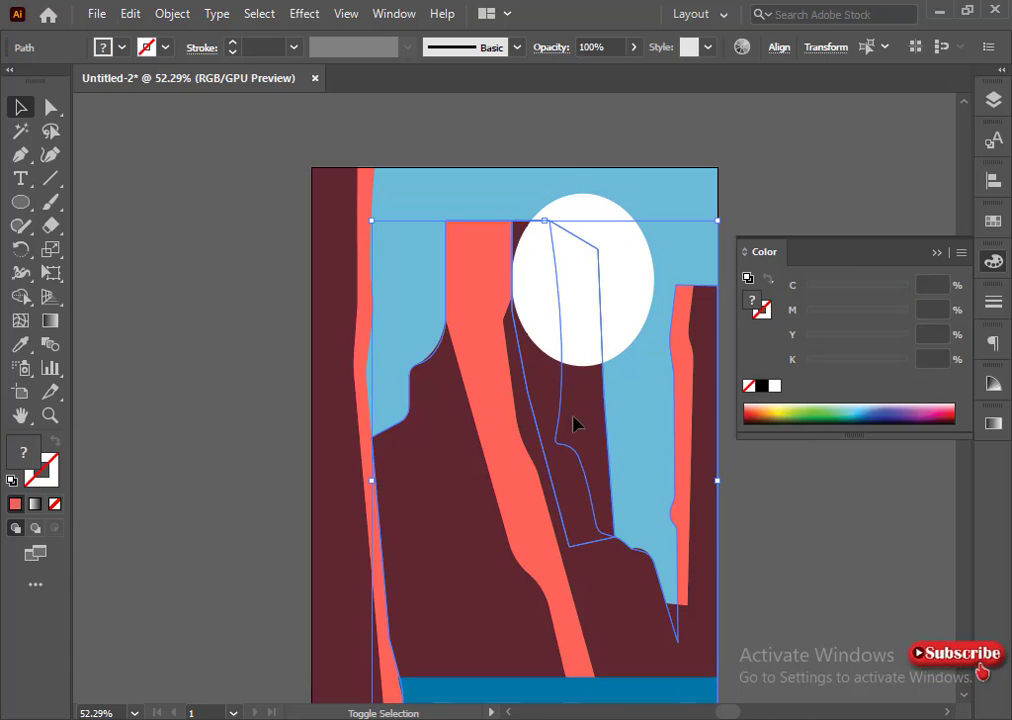
right_click(529, 448)
left_click(576, 274)
left_click(522, 411)
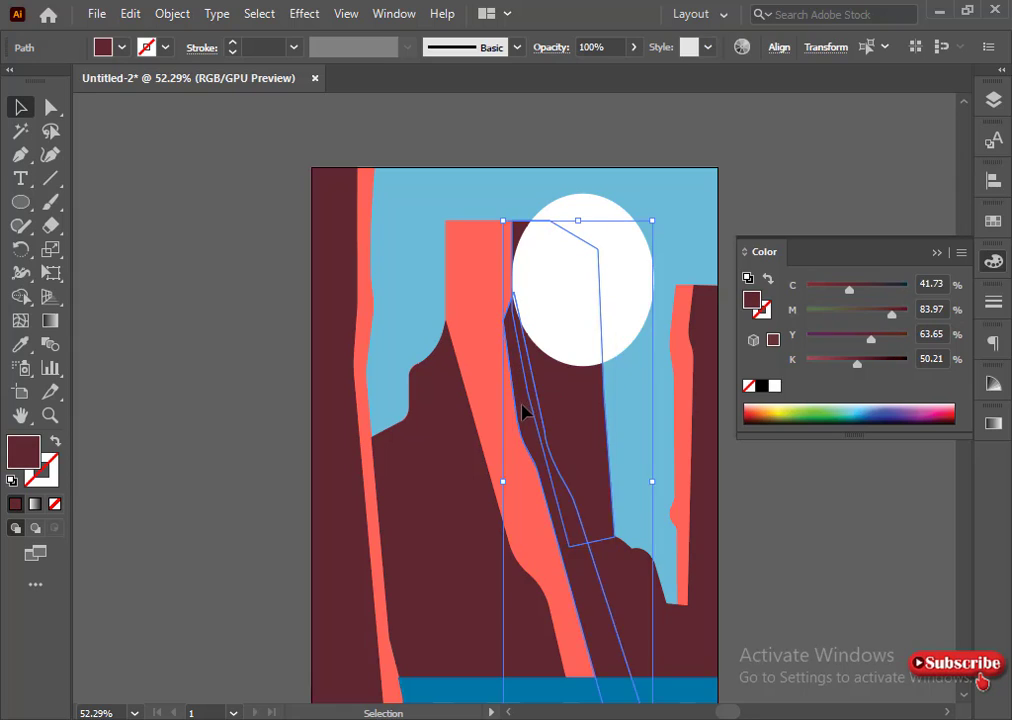
right_click(524, 411)
mouse_move(605, 619)
left_click(802, 614)
left_click(200, 476)
- Move the white ellipse slightly down and fine-tune its horizontal position behind the central butte
left_click_drag(621, 332, 598, 342)
key("Right")
key("Right")
key("Right")
key("Right")
key("Right")
key("Right")
key("Right")
key("Right")
key("Right")
key("Right")
key("Right")
key("Right")
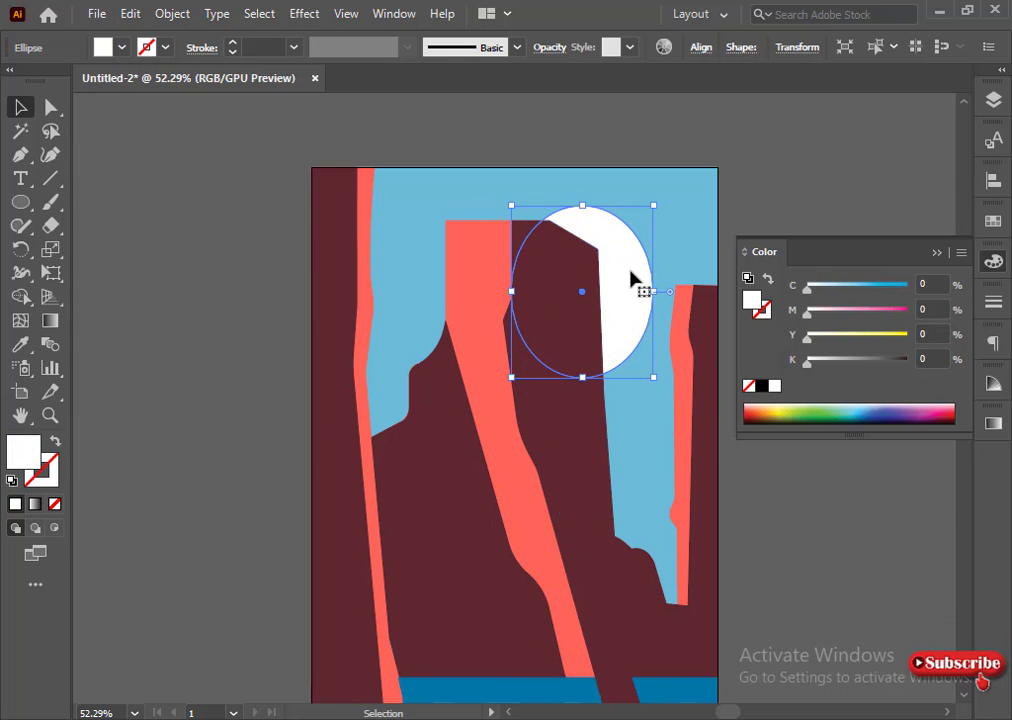
left_click(277, 258)
left_click(621, 305)
left_click(210, 311)
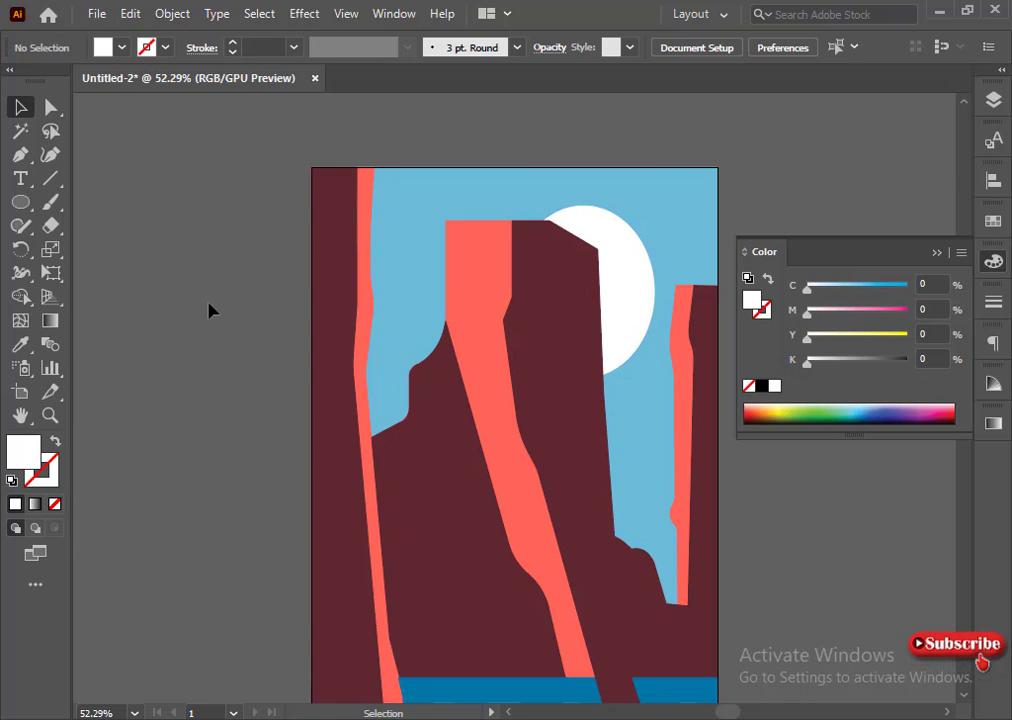
key("p")
left_click(370, 228)
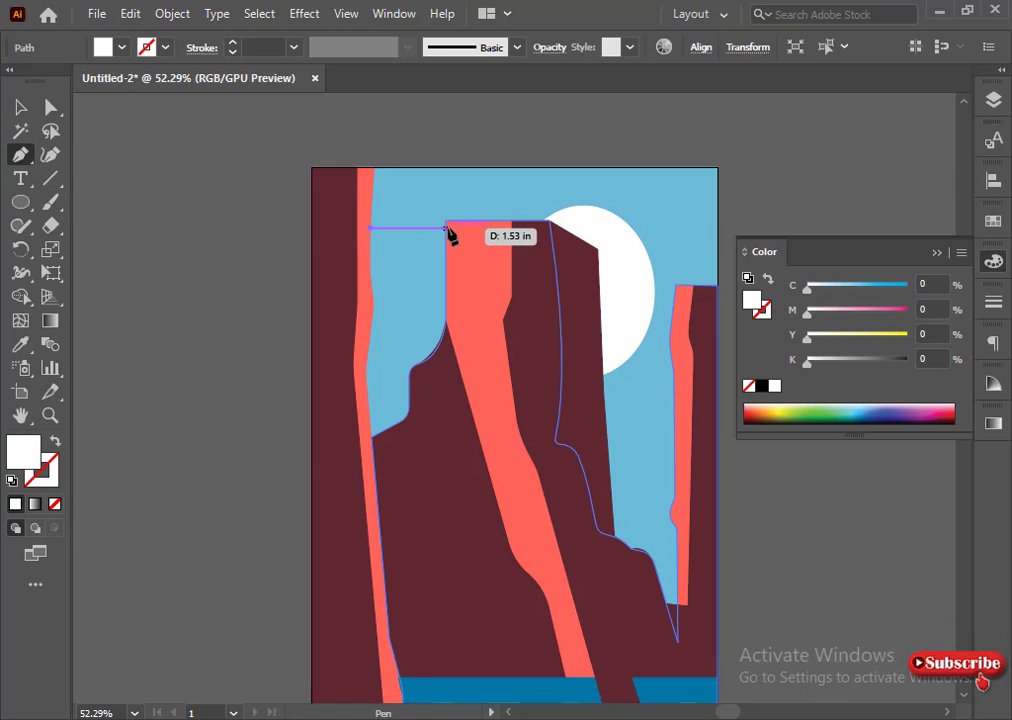
left_click(446, 221)
key("ctrl+z")
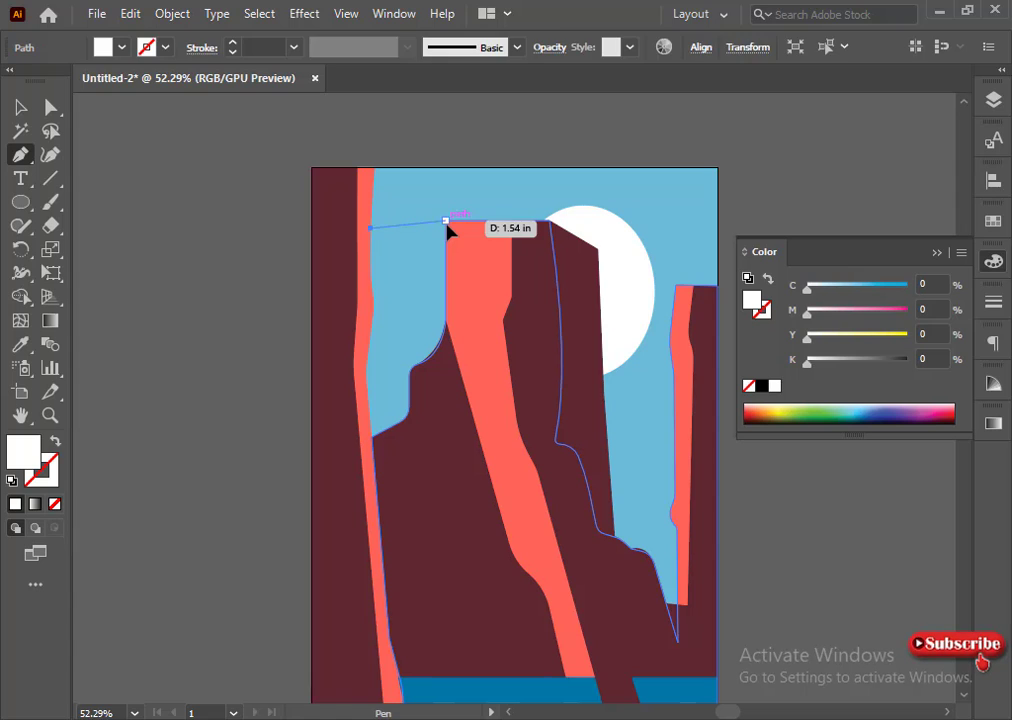
key("ctrl+z")
- Draw a closed white stepped cloud with the Pen tool across the sky gap between the left coral strip and the central butte
left_click(370, 230)
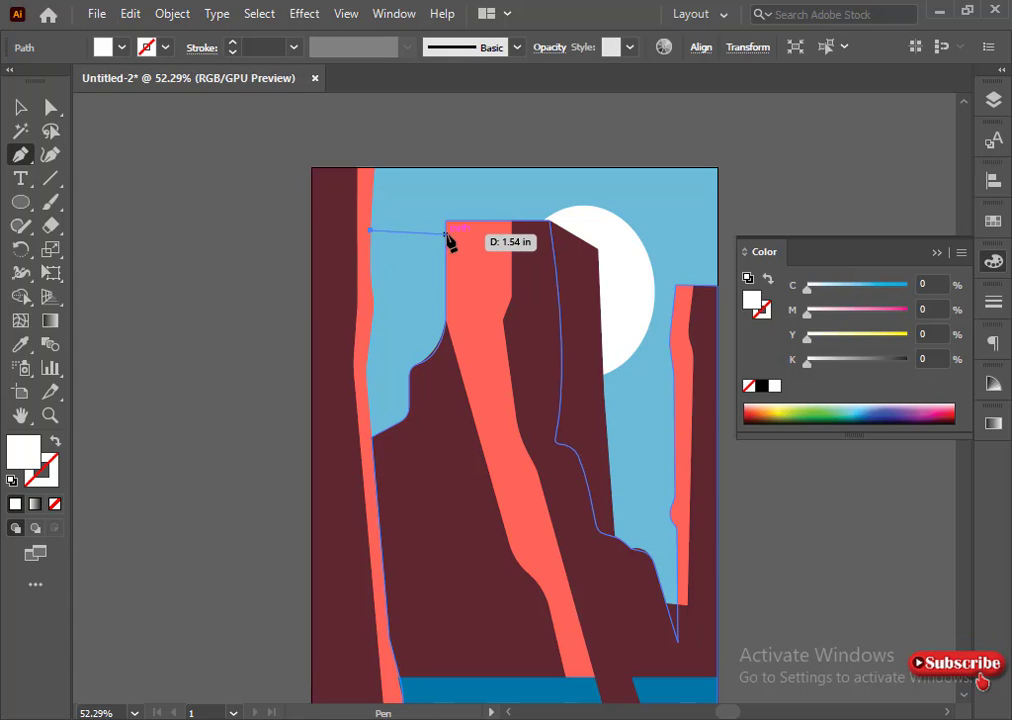
left_click(447, 231)
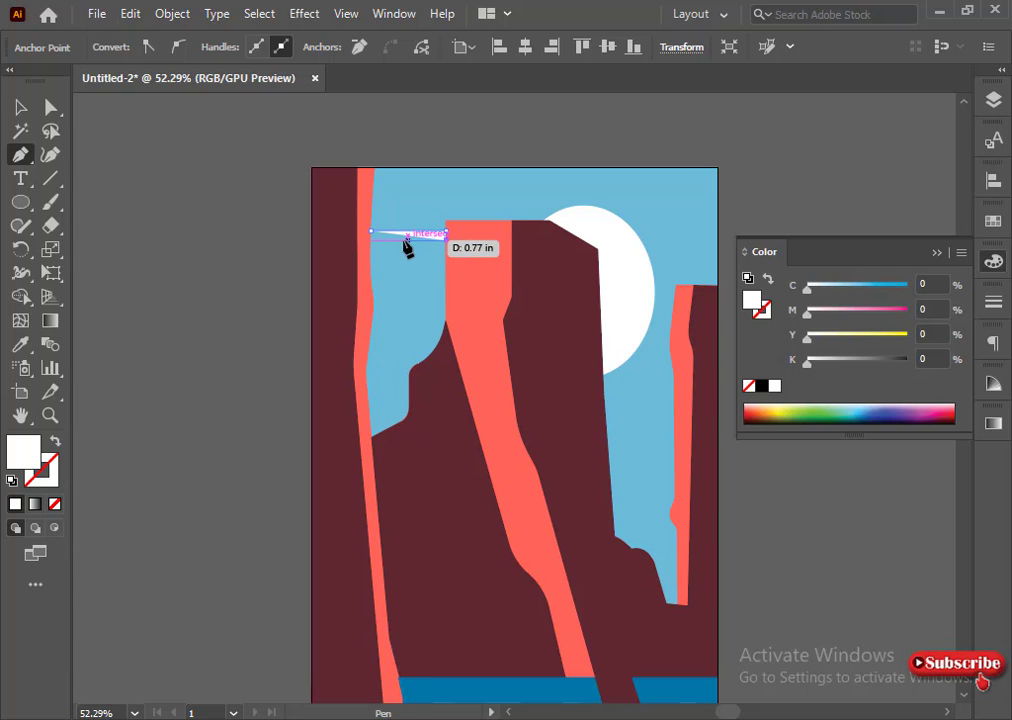
left_click(403, 247)
left_click(371, 247)
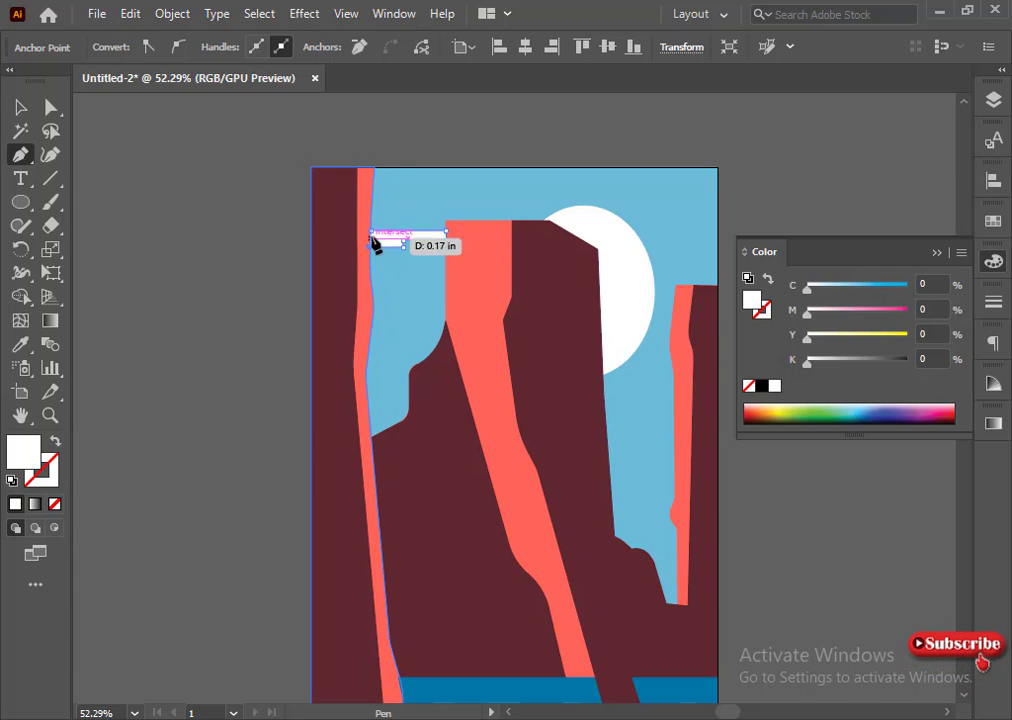
left_click(371, 231)
left_click(143, 309)
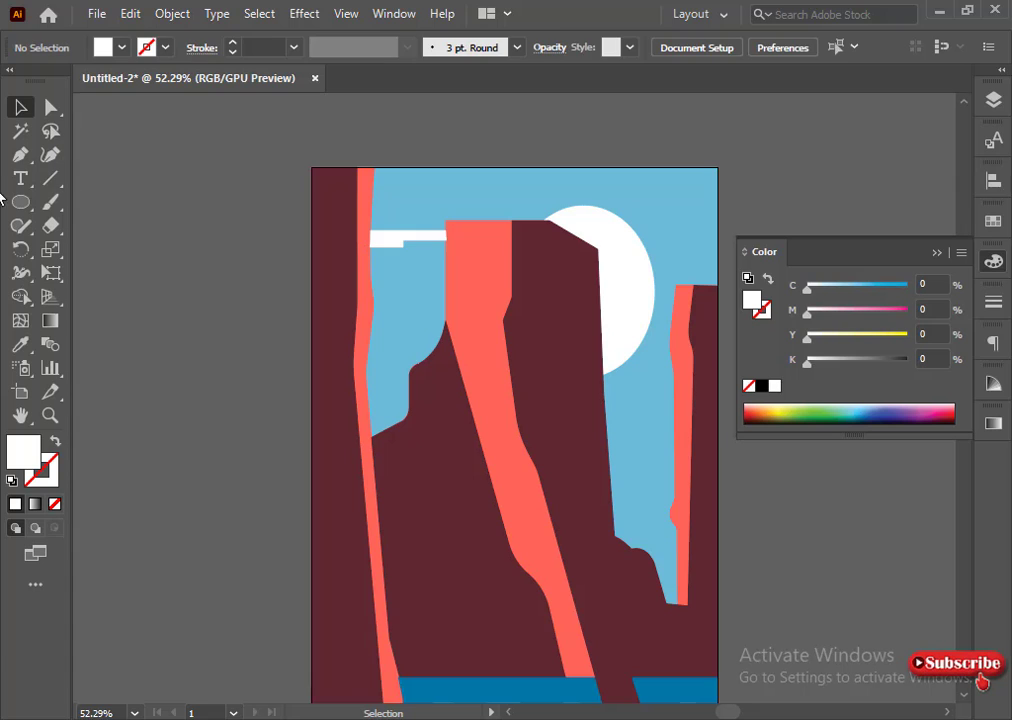
- Round the two step corners on the left cloud's lower edge
left_click(50, 109)
left_click(402, 240)
left_click_drag(405, 244, 412, 246)
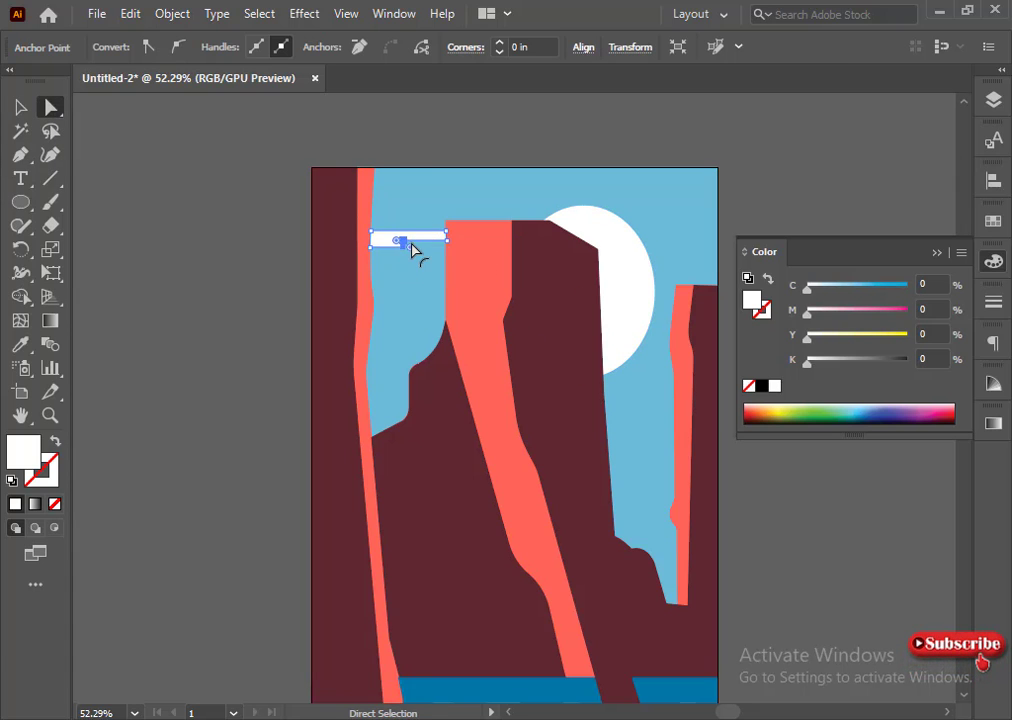
left_click(312, 280)
left_click(371, 248)
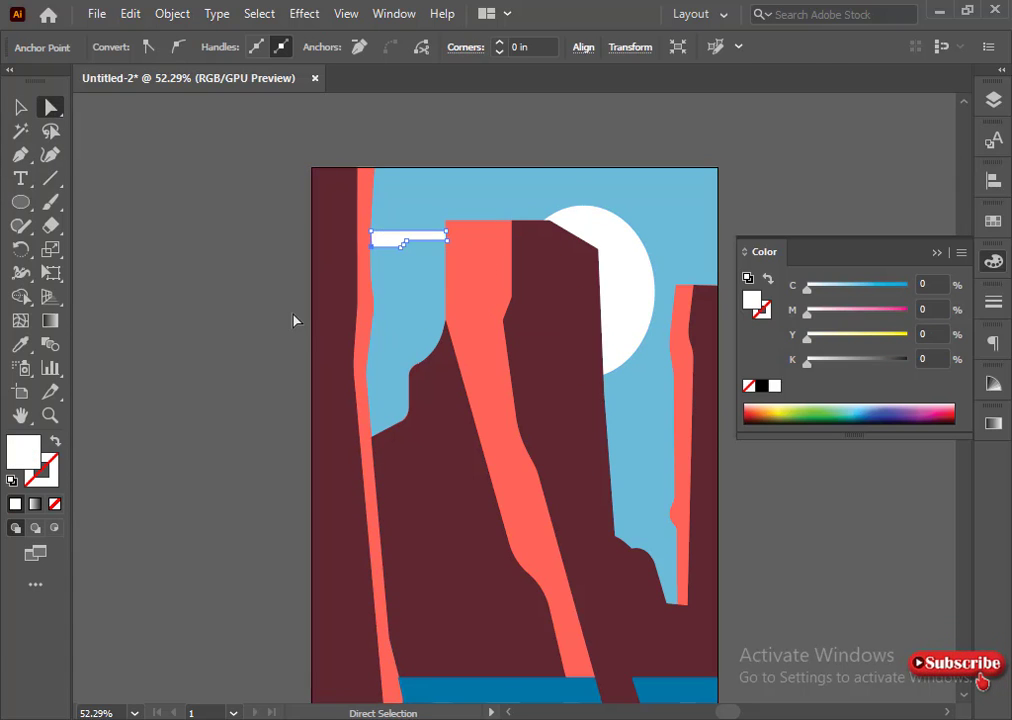
left_click(295, 315)
left_click(370, 248)
left_click(293, 291)
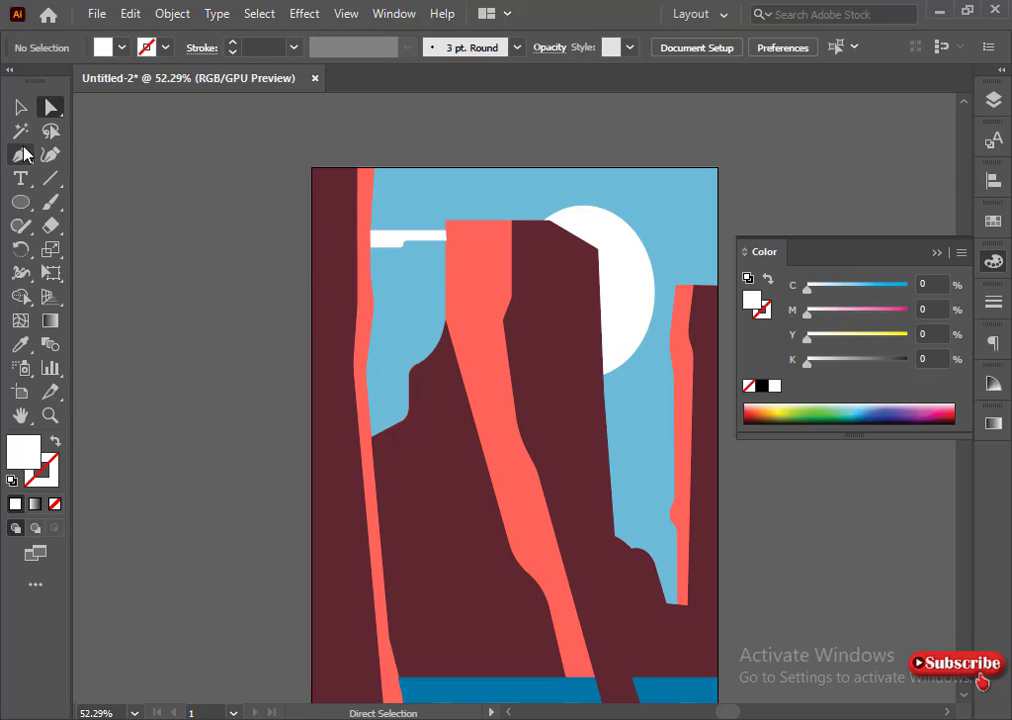
- Draw a second closed white stepped cloud with the Pen tool between the central butte and the right coral strip
left_click(603, 325)
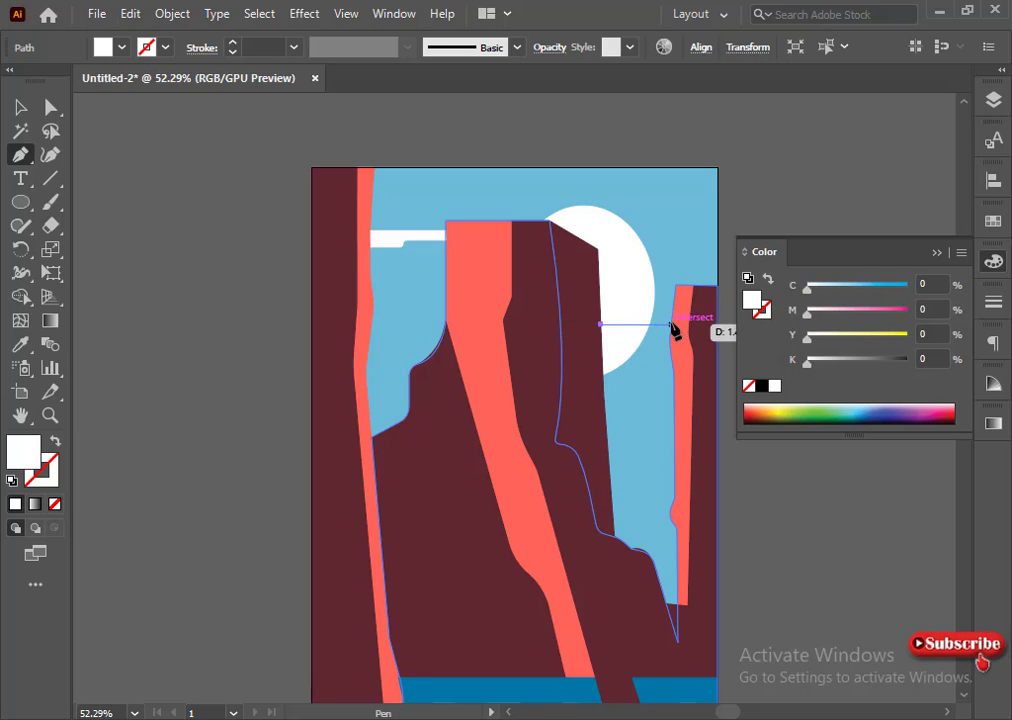
left_click(670, 333)
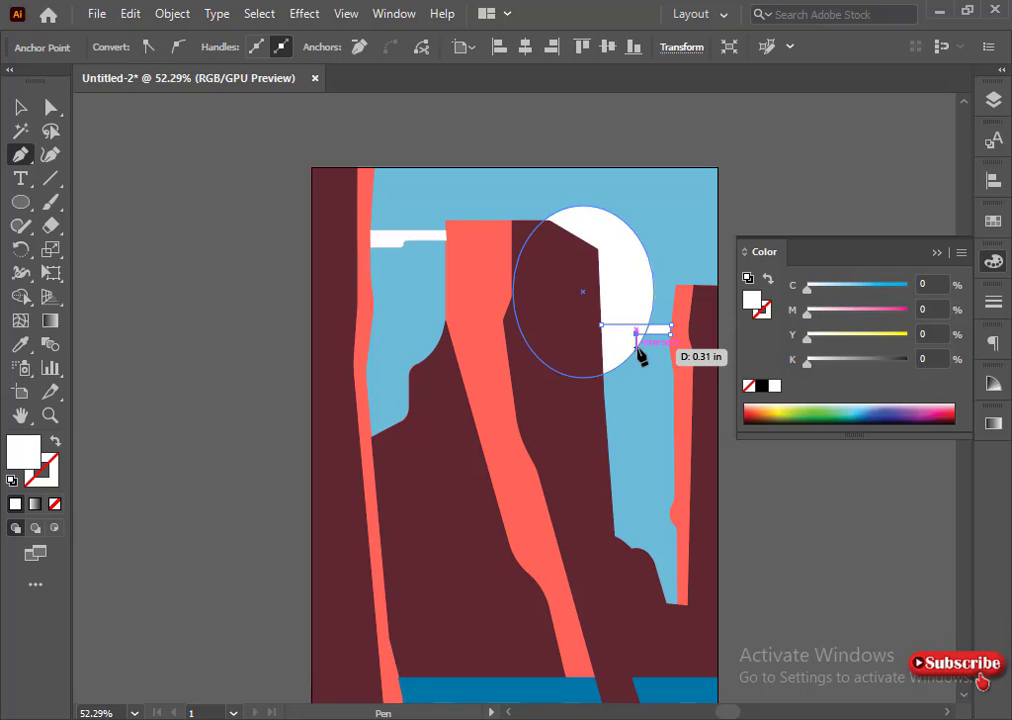
left_click(602, 349)
left_click(602, 325)
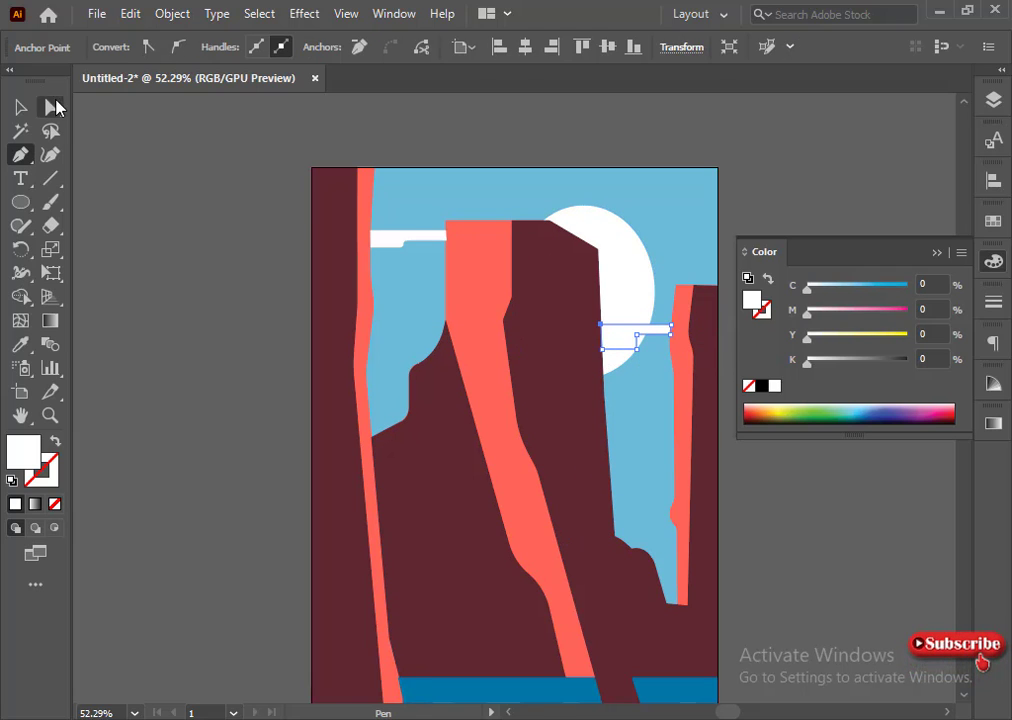
- Round the step corners on the right cloud to about 0.16 in and tint its fill a very pale cyan
left_click(54, 105)
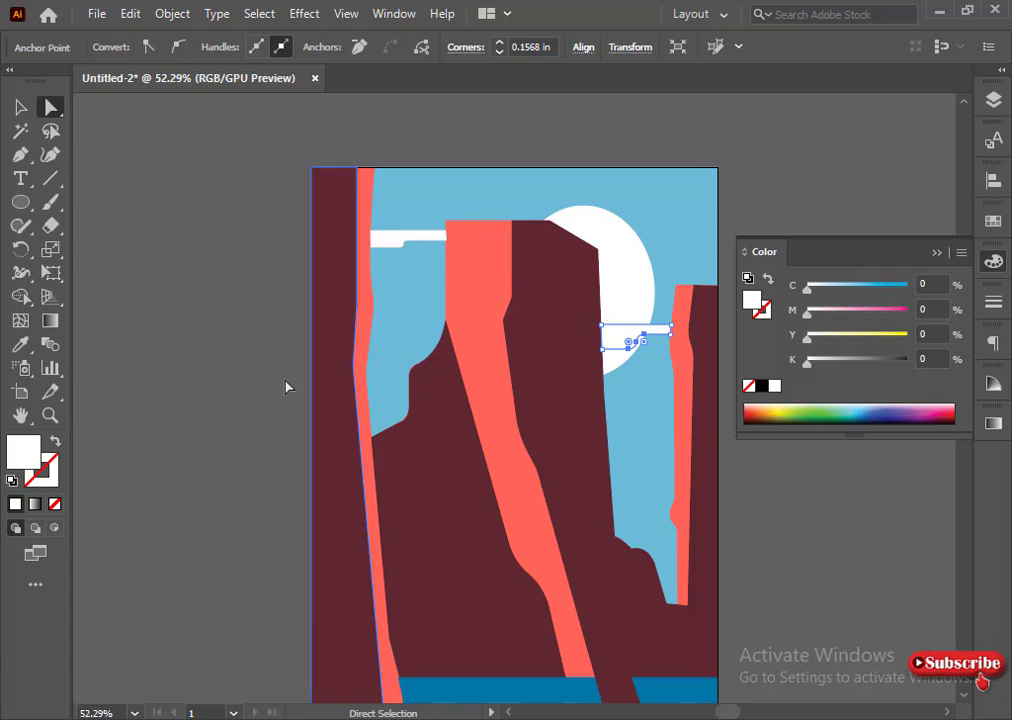
left_click(287, 386)
left_click(657, 332)
left_click(821, 286)
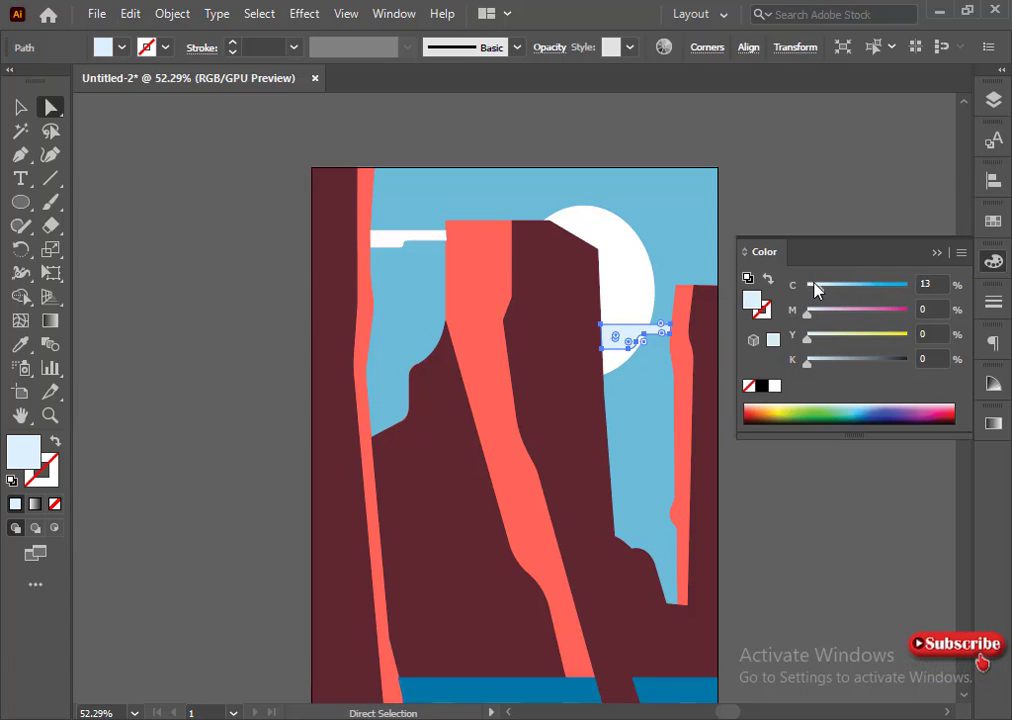
- Apply the right cloud's pale cyan fill to the left cloud with the Eyedropper
left_click(302, 545)
left_click(423, 239)
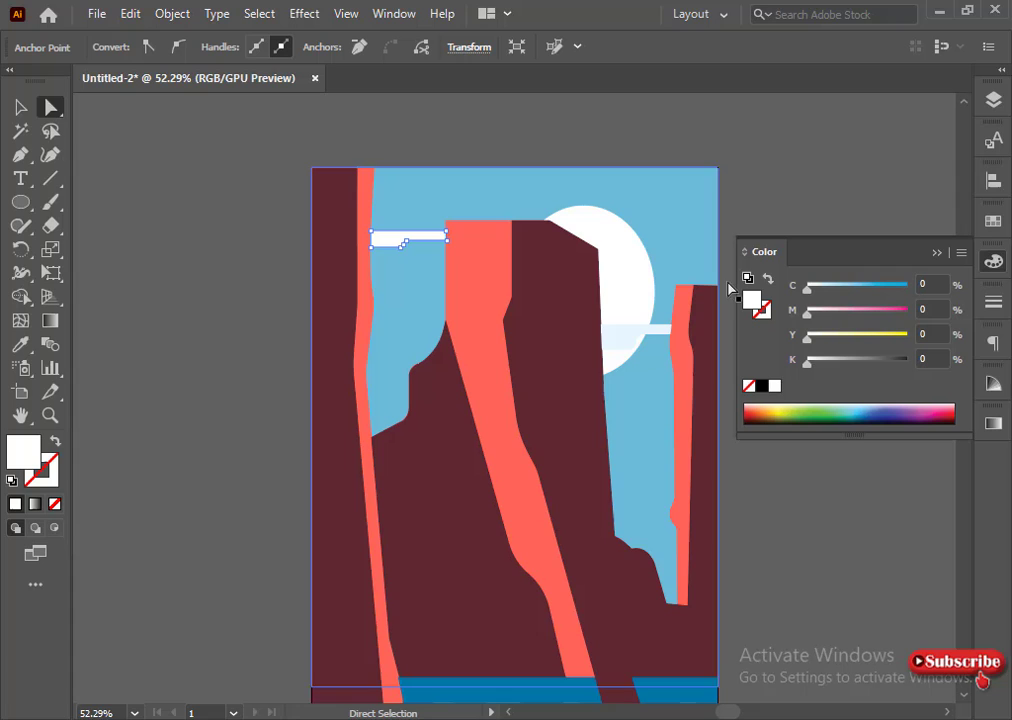
left_click(20, 345)
left_click(668, 328)
key("v")
left_click(226, 267)
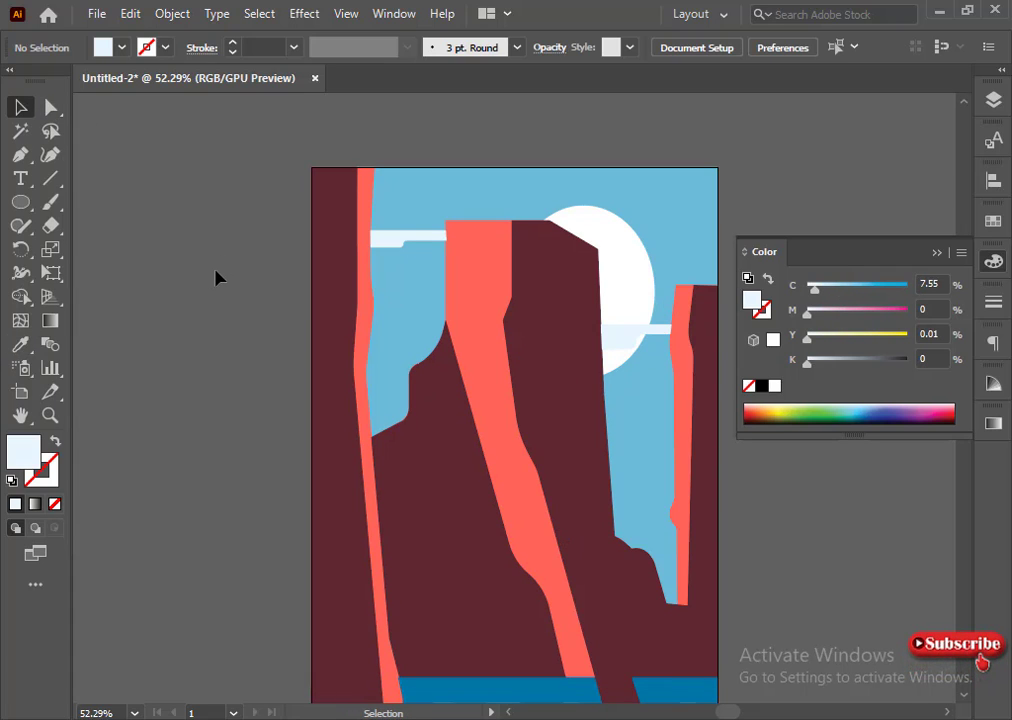
- Draw a closed pale blue cloud band with a stepped lower edge along the artboard's top, from the left coral strip to the right edge
left_click(20, 157)
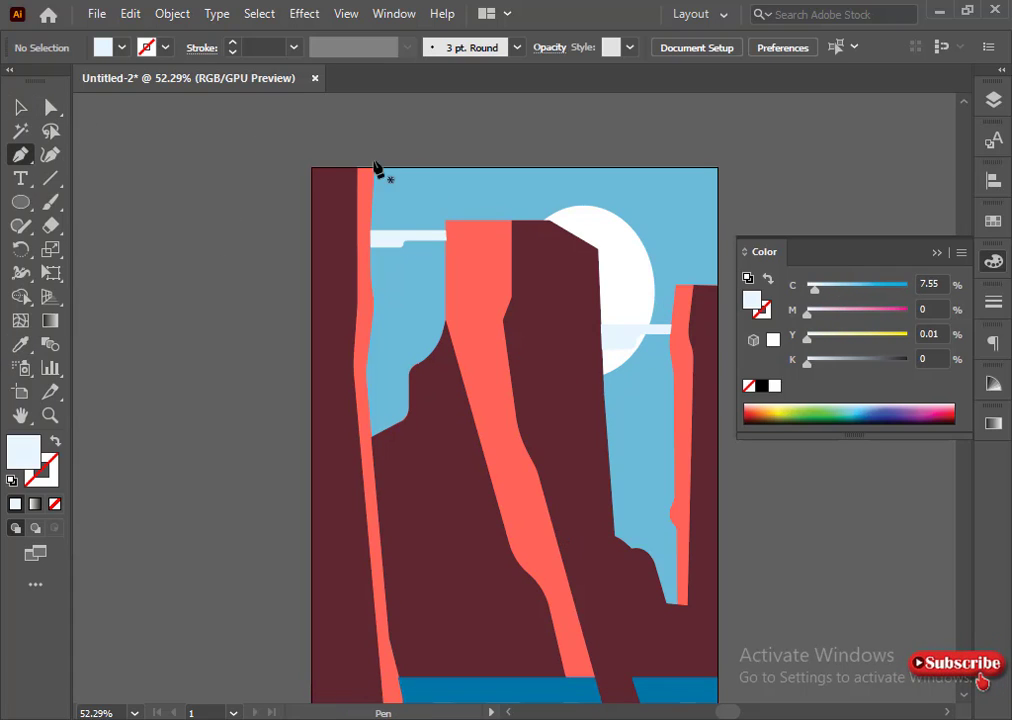
left_click(372, 186)
left_click(430, 186)
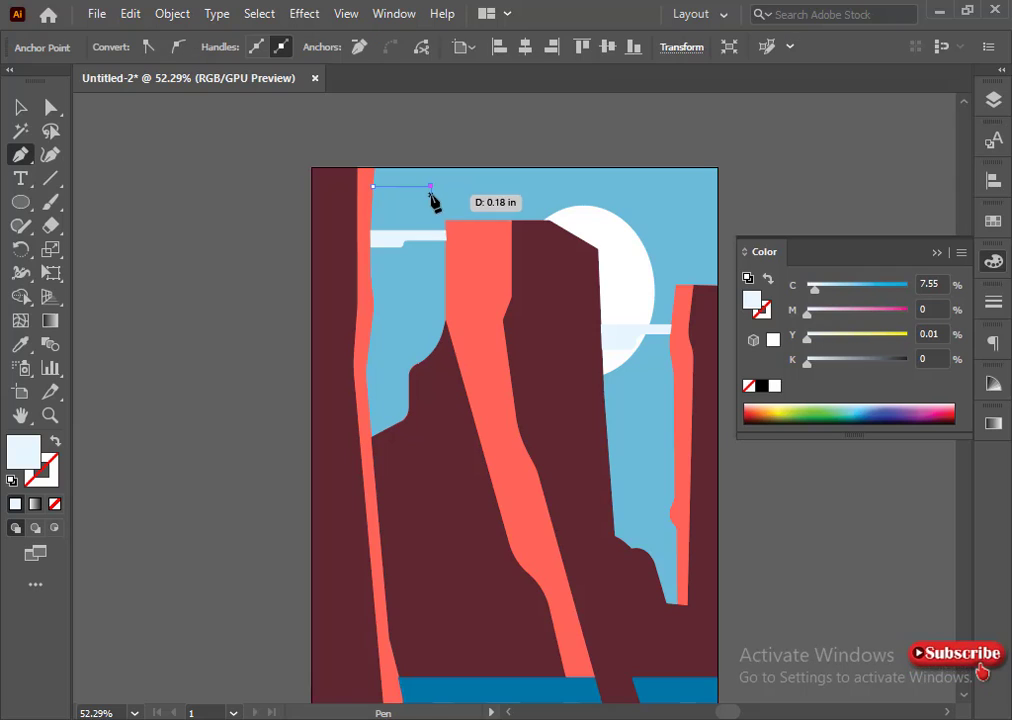
left_click(512, 186)
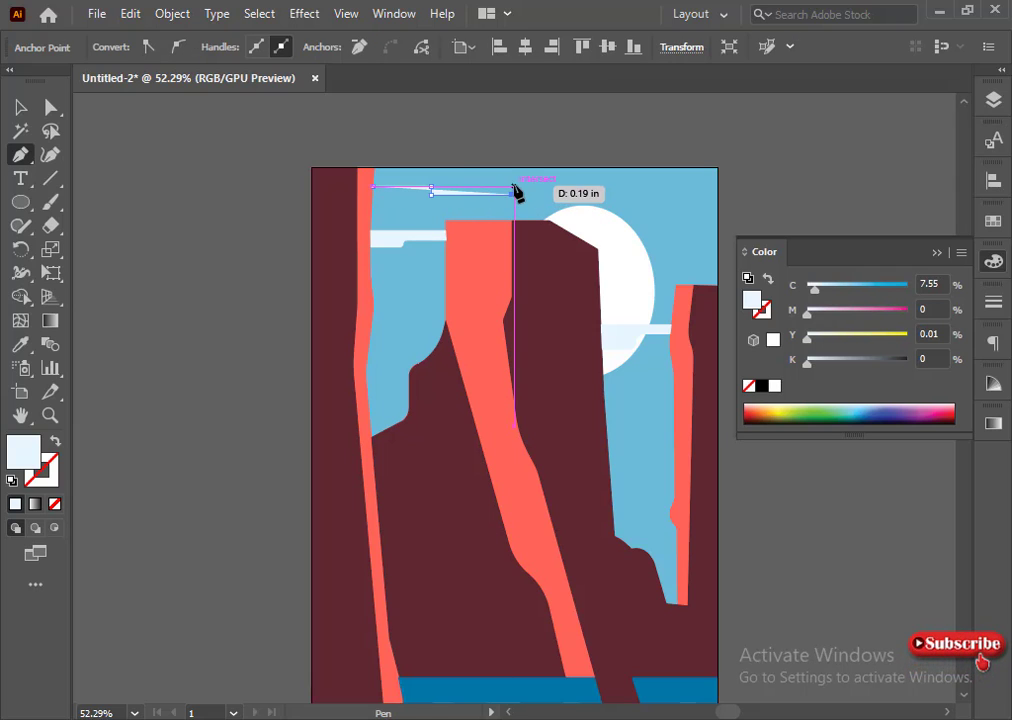
left_click(671, 195)
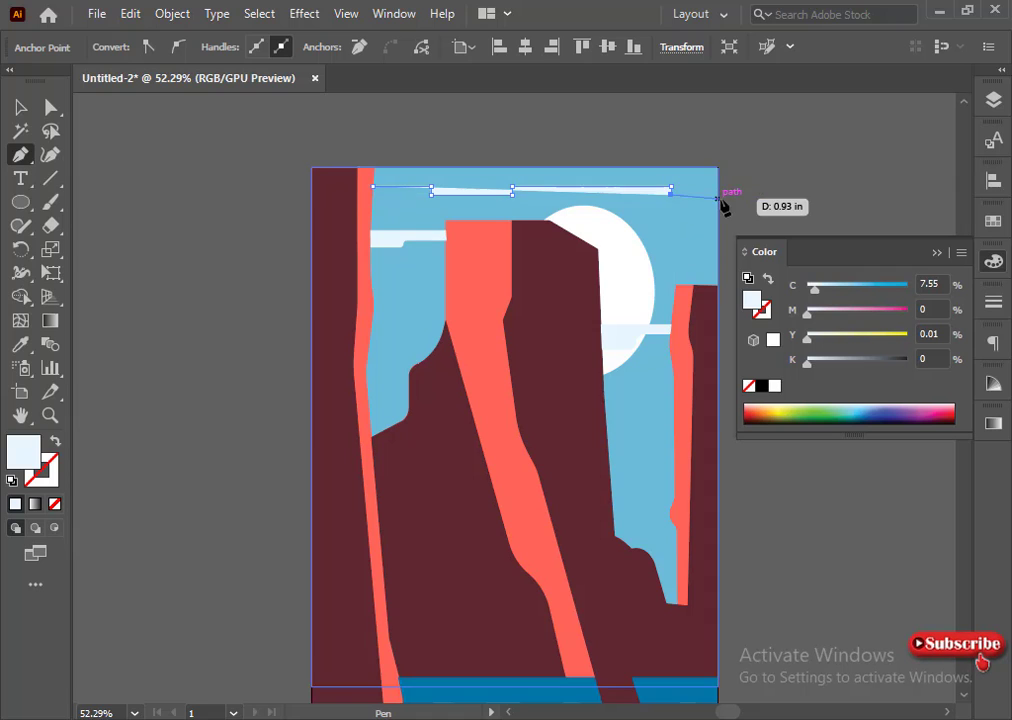
left_click(718, 195)
left_click(718, 168)
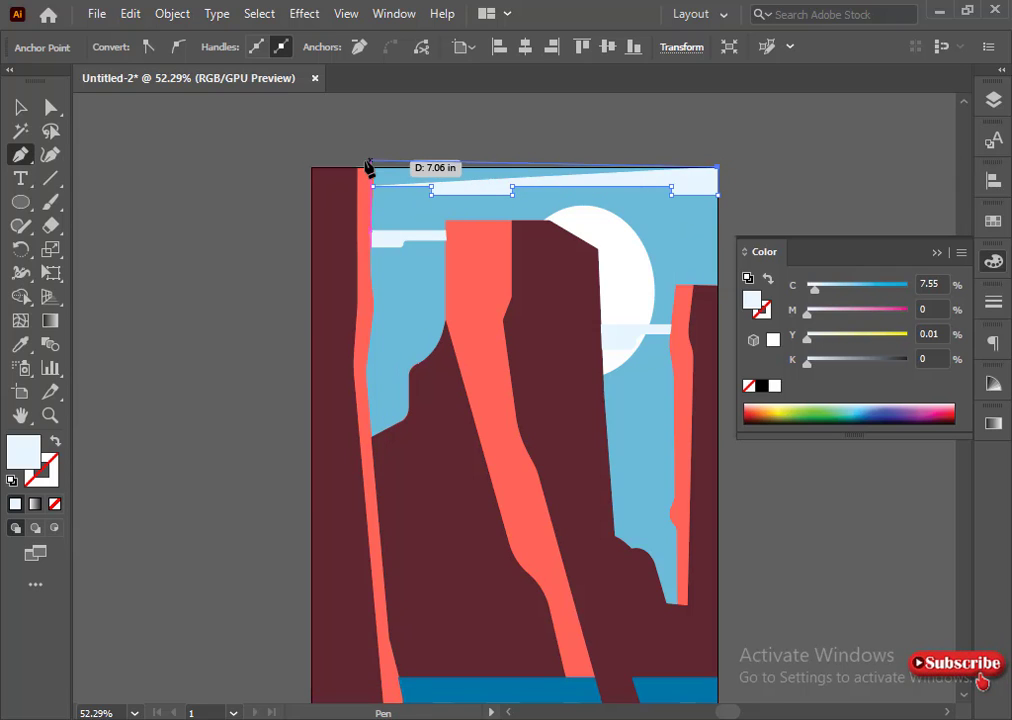
left_click(374, 170)
- Round the step corners on the top cloud band's lower edge to about 0.09 in
left_click(52, 108)
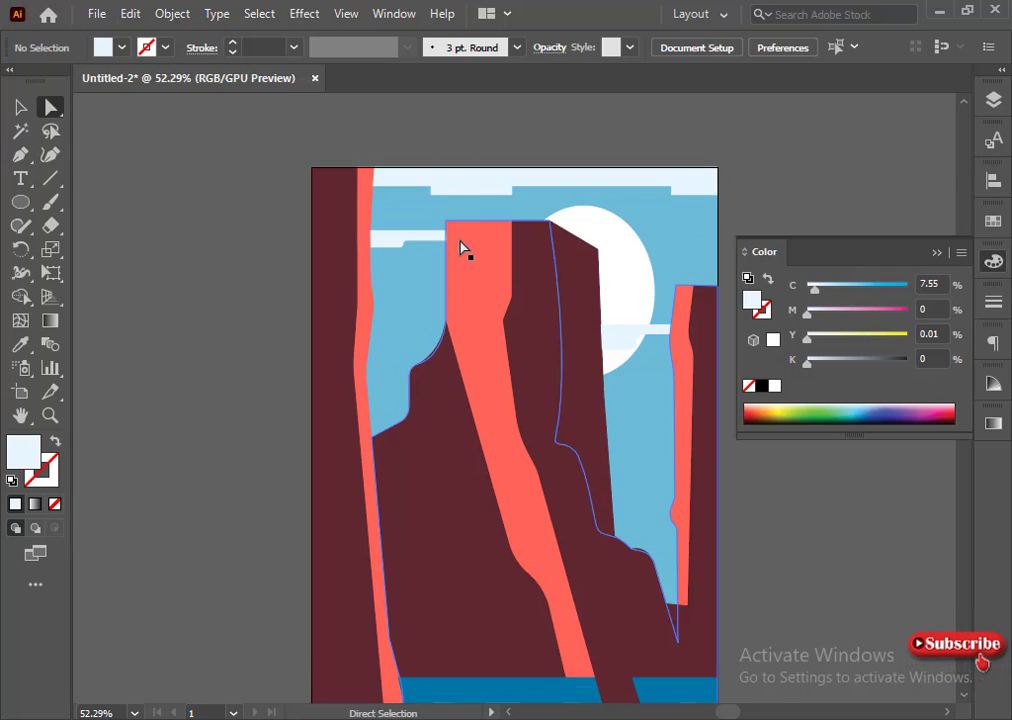
left_click(430, 184)
left_click(431, 188)
left_click_drag(440, 186, 545, 212)
left_click(512, 187)
left_click(512, 194, "shift")
left_click(671, 187)
left_click(671, 195, "shift")
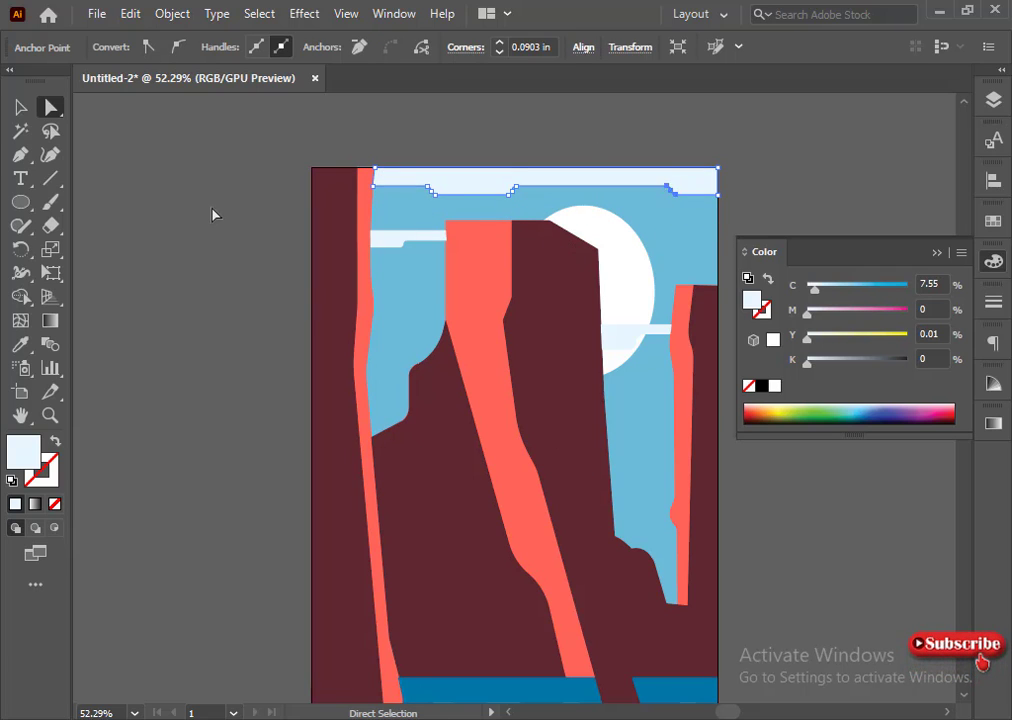
- Flatten the top cloud band vertically while keeping its upper edge on the artboard's top
left_click(212, 214)
key("v")
left_click(481, 190)
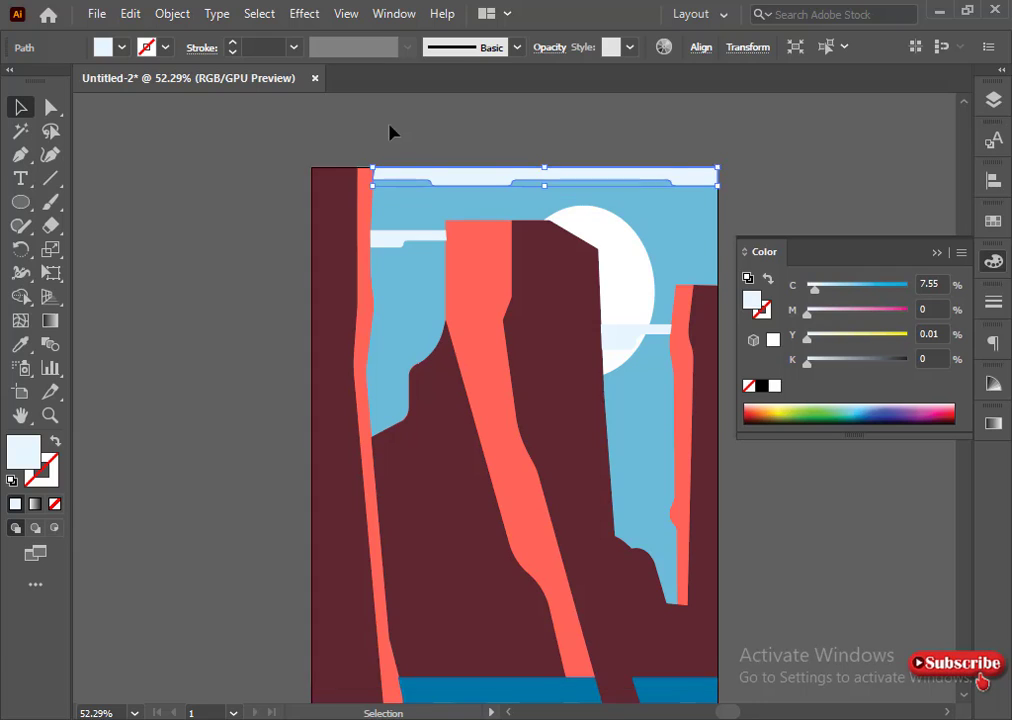
left_click(390, 133)
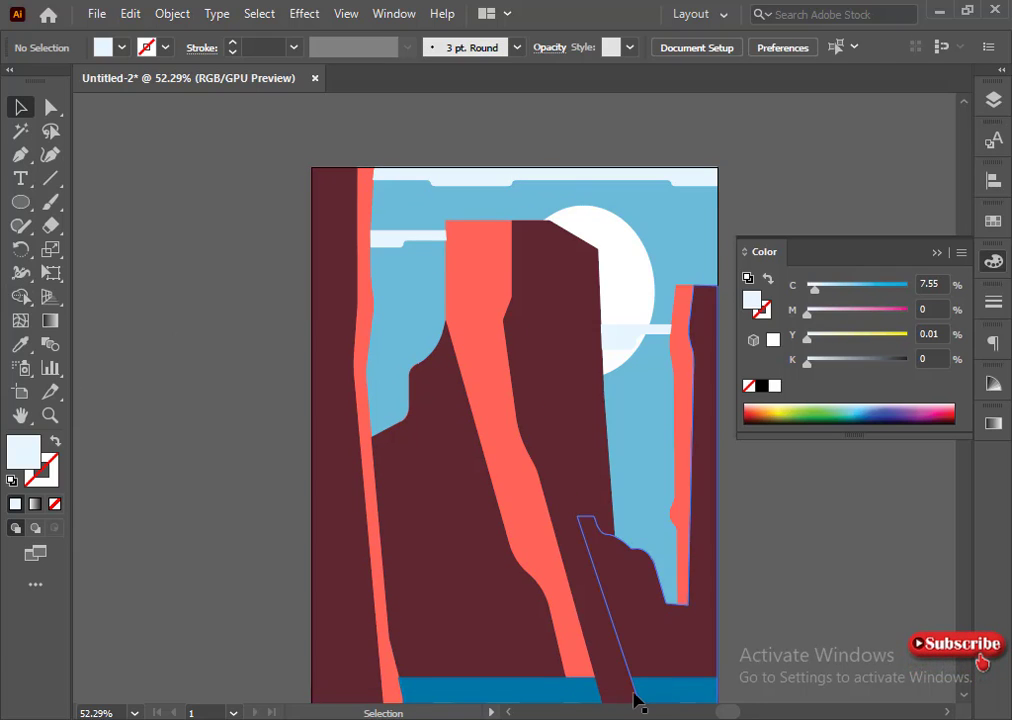
- Bring the water shape and its ripple lines in front of the maroon and coral rocks
left_click(668, 698)
scroll(653, 700, "down", 3)
left_click(653, 700)
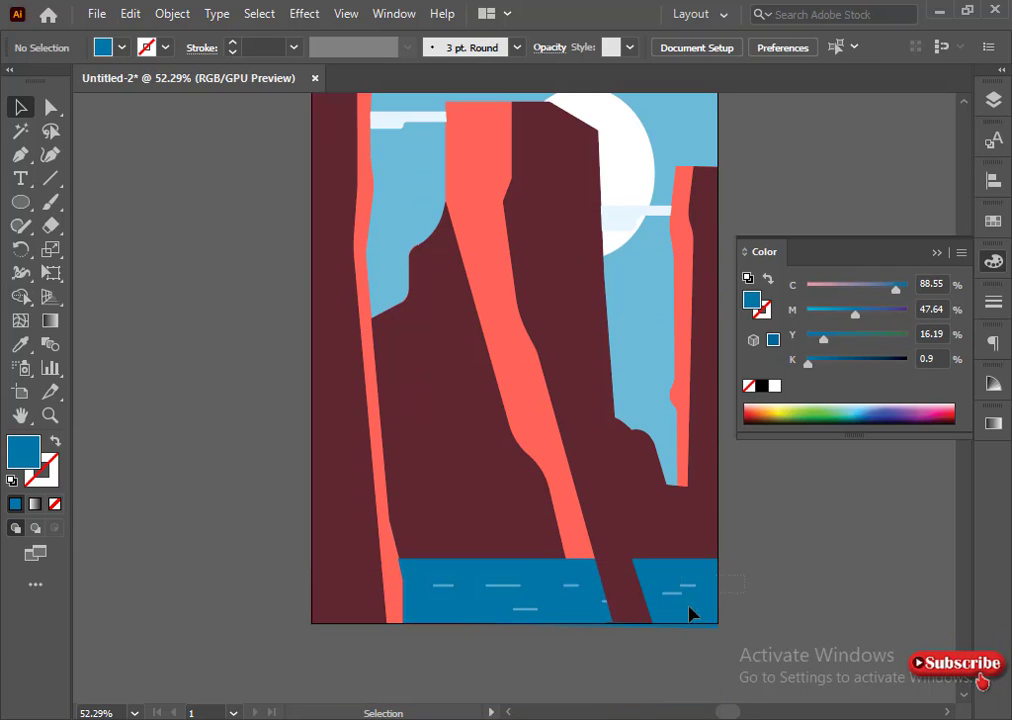
left_click_drag(415, 671, 415, 671)
left_click(614, 470, "shift")
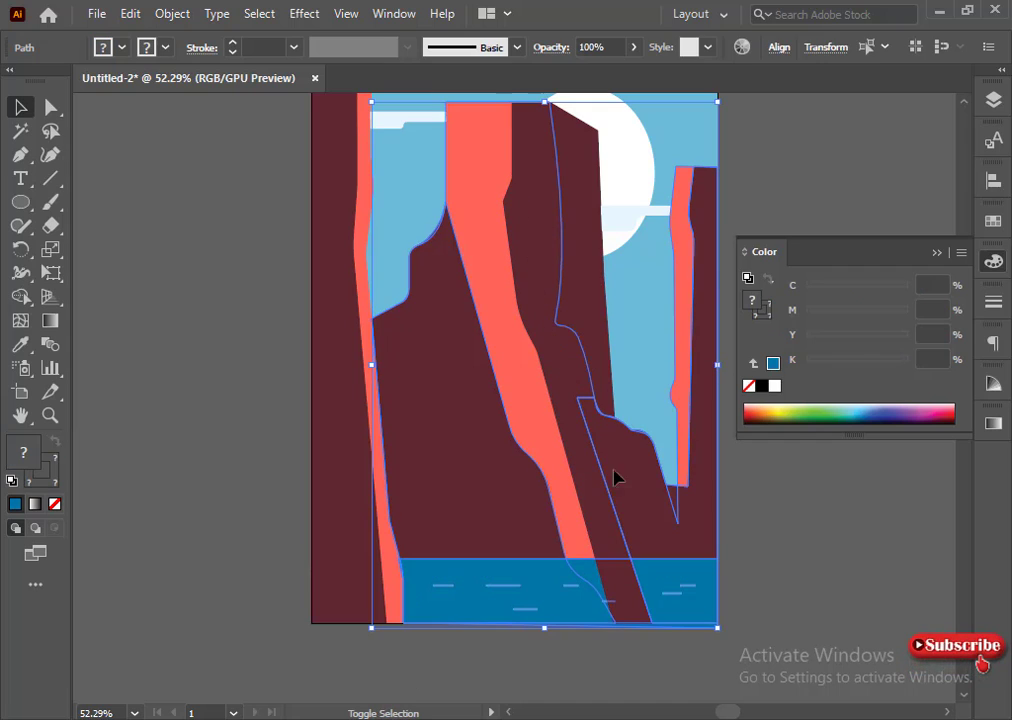
left_click(680, 462, "shift")
left_click(495, 504, "shift")
left_click(425, 529, "shift")
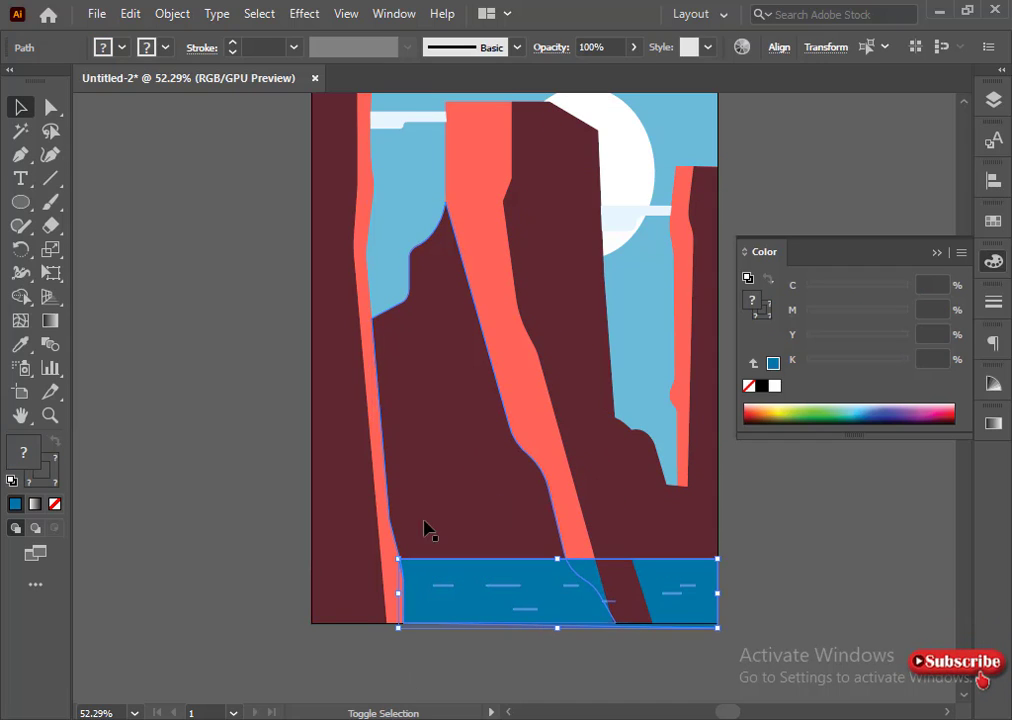
right_click(428, 609)
left_click(689, 504)
left_click(264, 517)
scroll(397, 633, "up", 1)
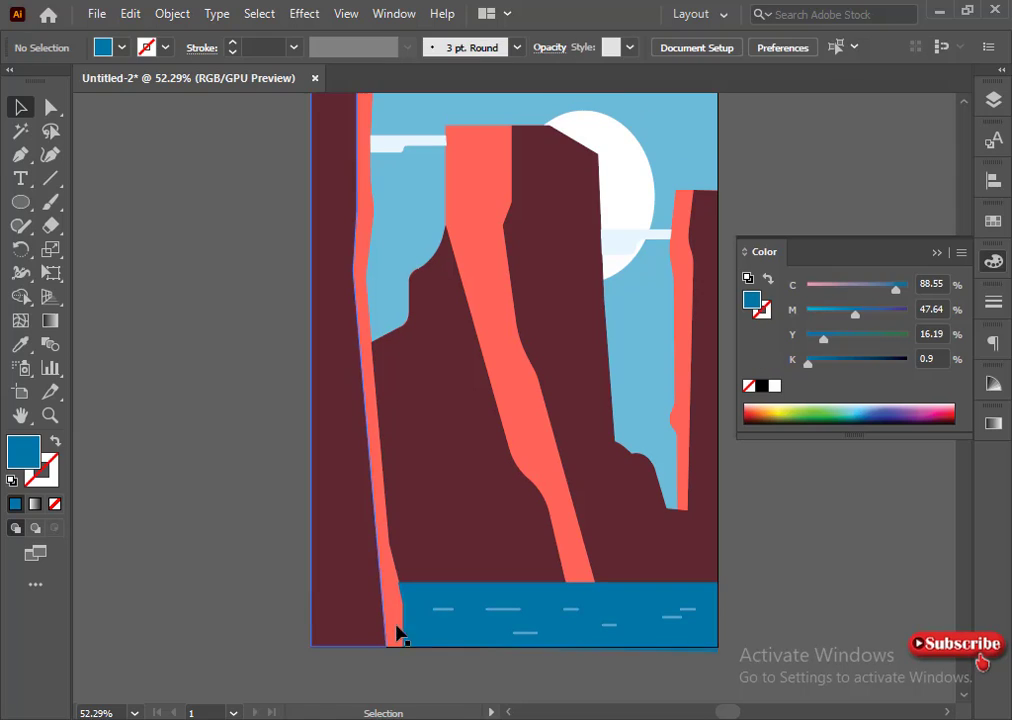
- Raise the water shape's lower-right anchor to the artboard's bottom edge and collapse the color controls
left_click(474, 641)
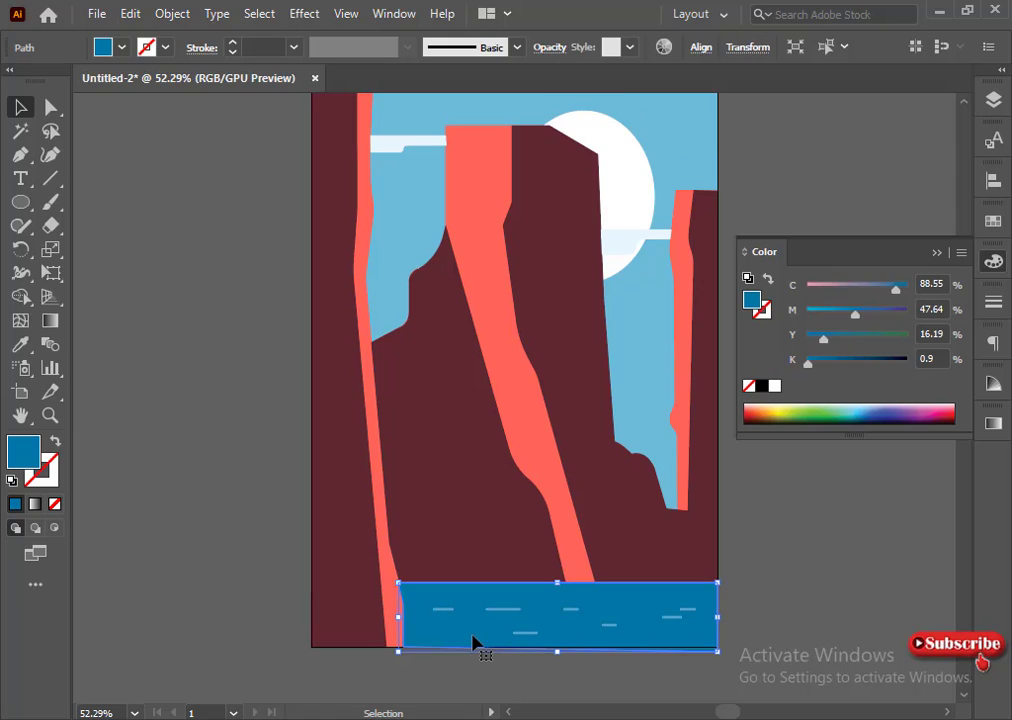
left_click(185, 561)
scroll(185, 561, "up", 1)
left_click(711, 674)
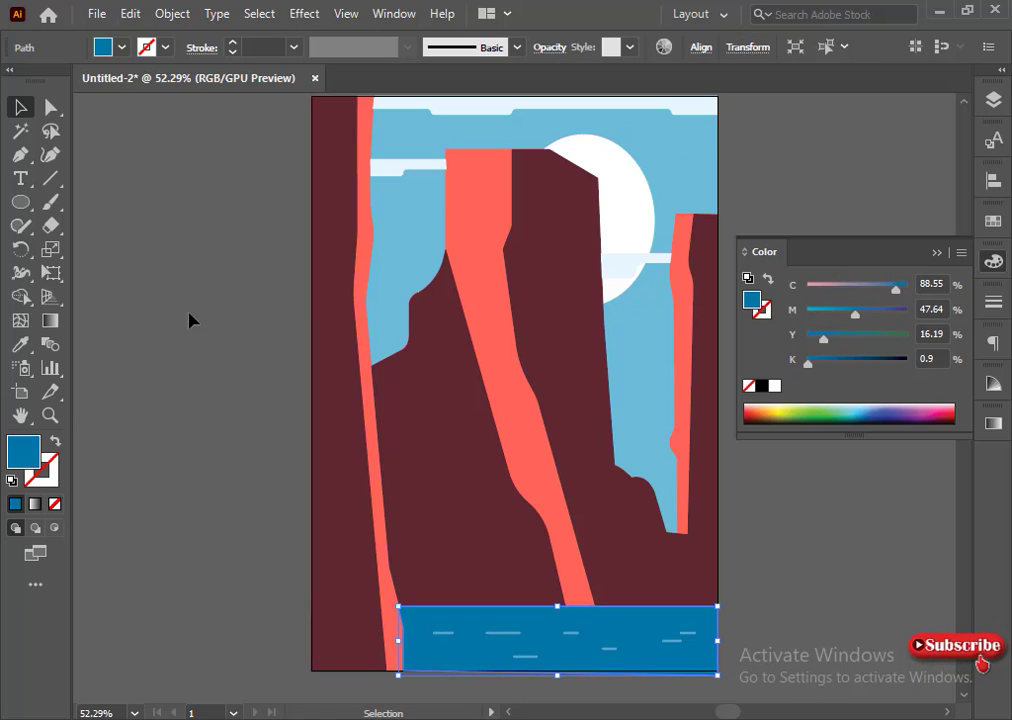
left_click(51, 106)
left_click(717, 675)
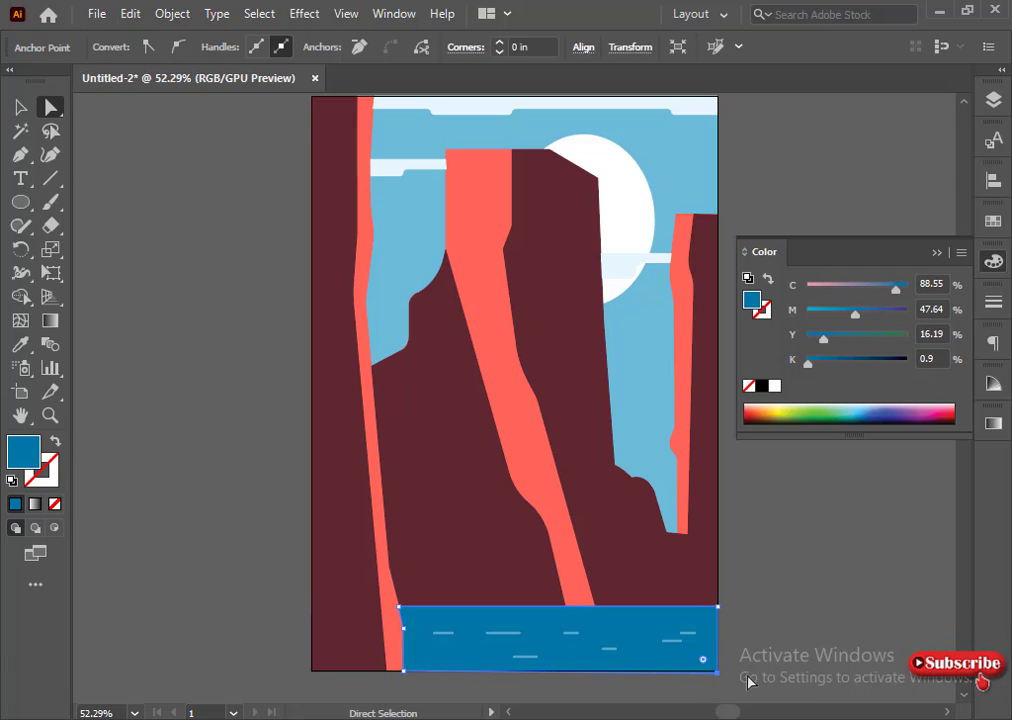
left_click(771, 670)
left_click(936, 253)
scroll(860, 321, "up", 1)
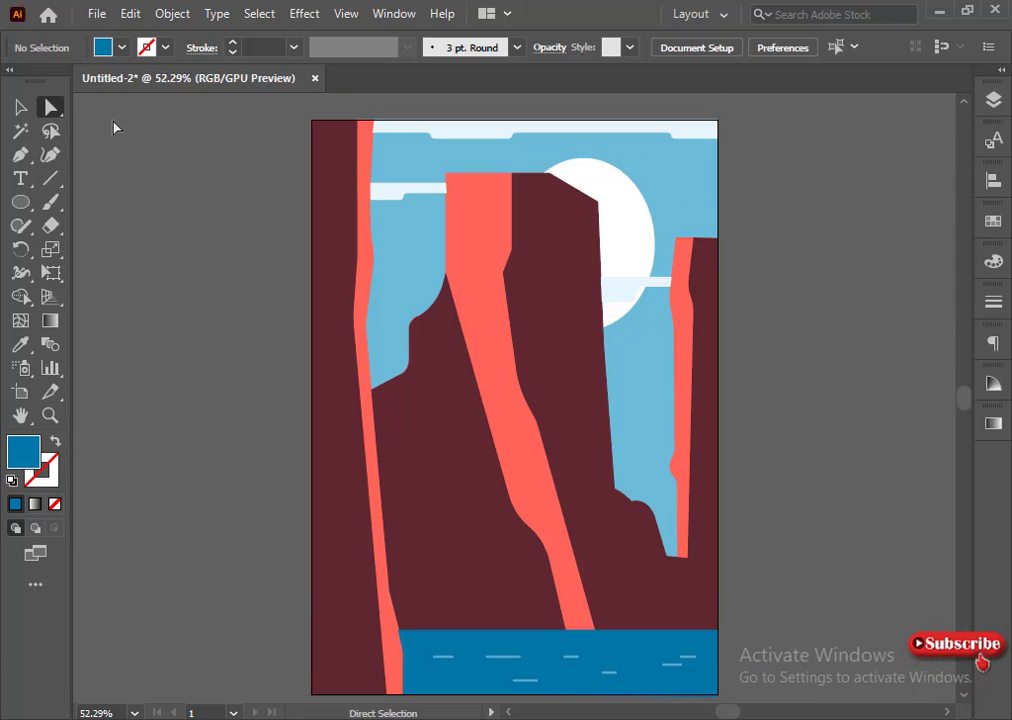